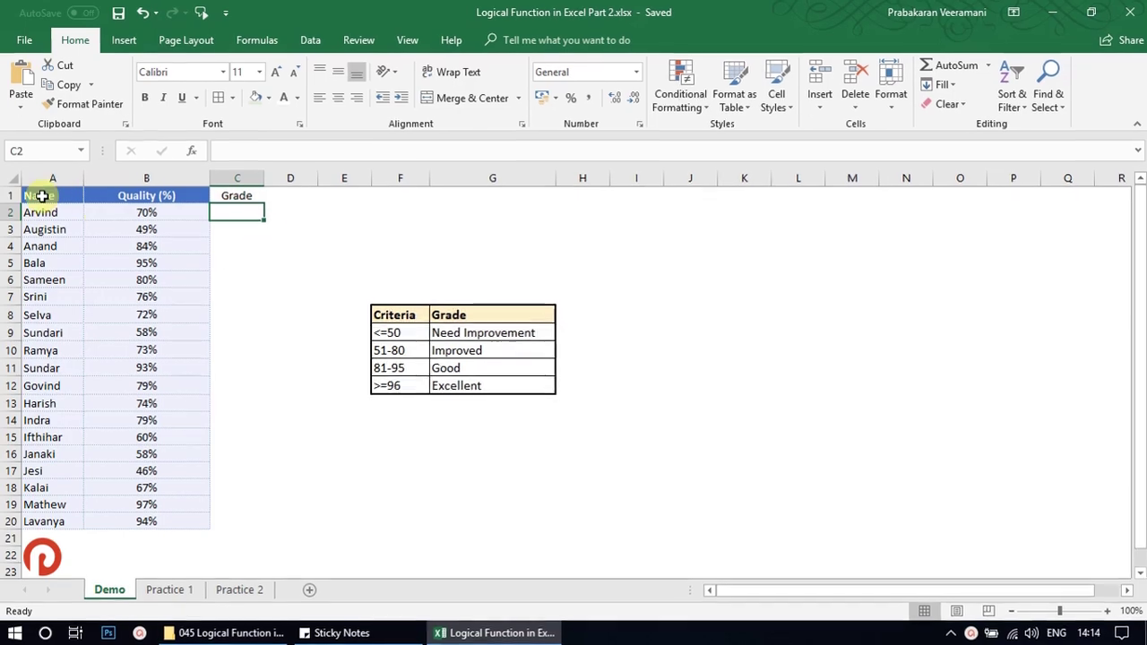
Review the student names, the Quality (%) scores and the empty Grade cell C2.
drag(57, 162, 76, 536)
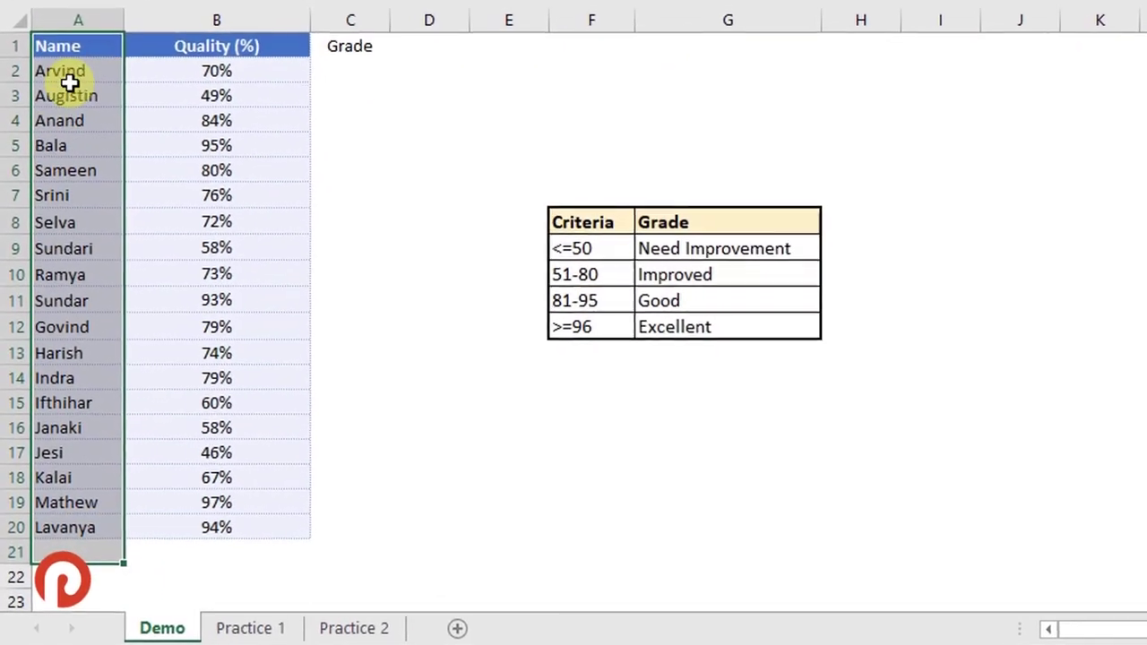
click(75, 75)
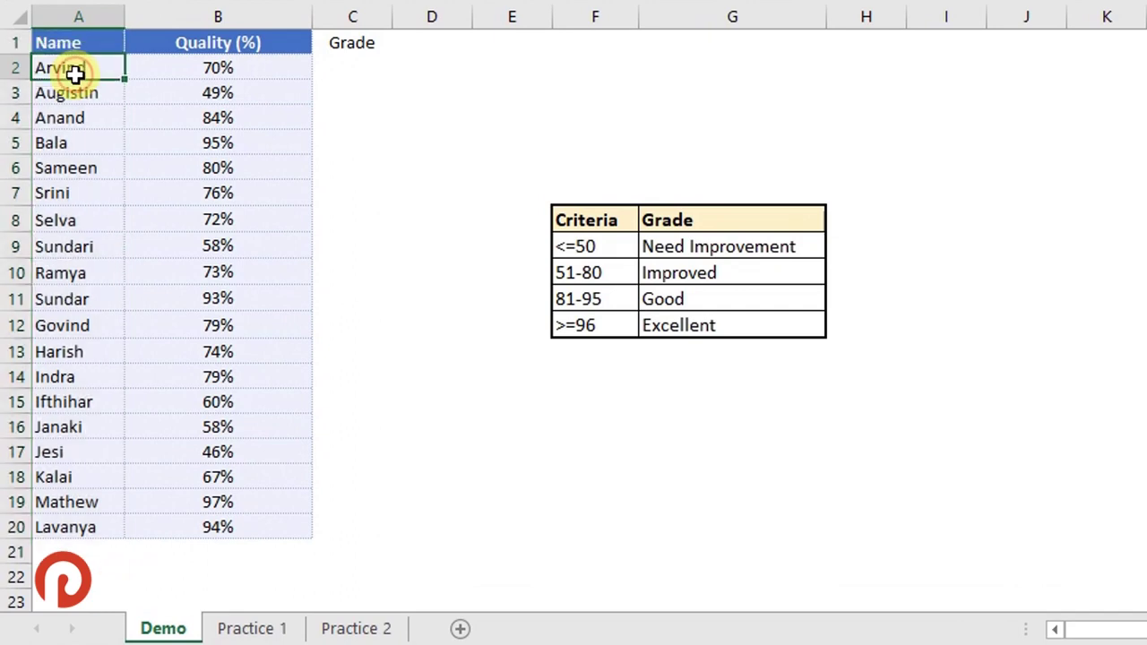
click(170, 64)
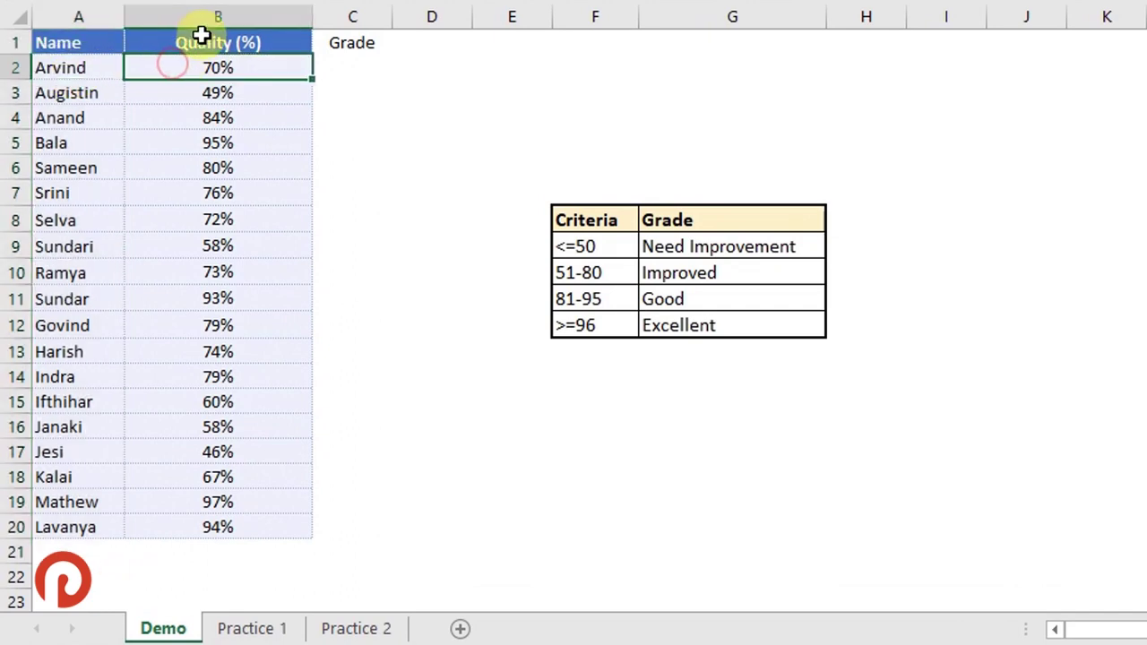
drag(202, 34, 159, 520)
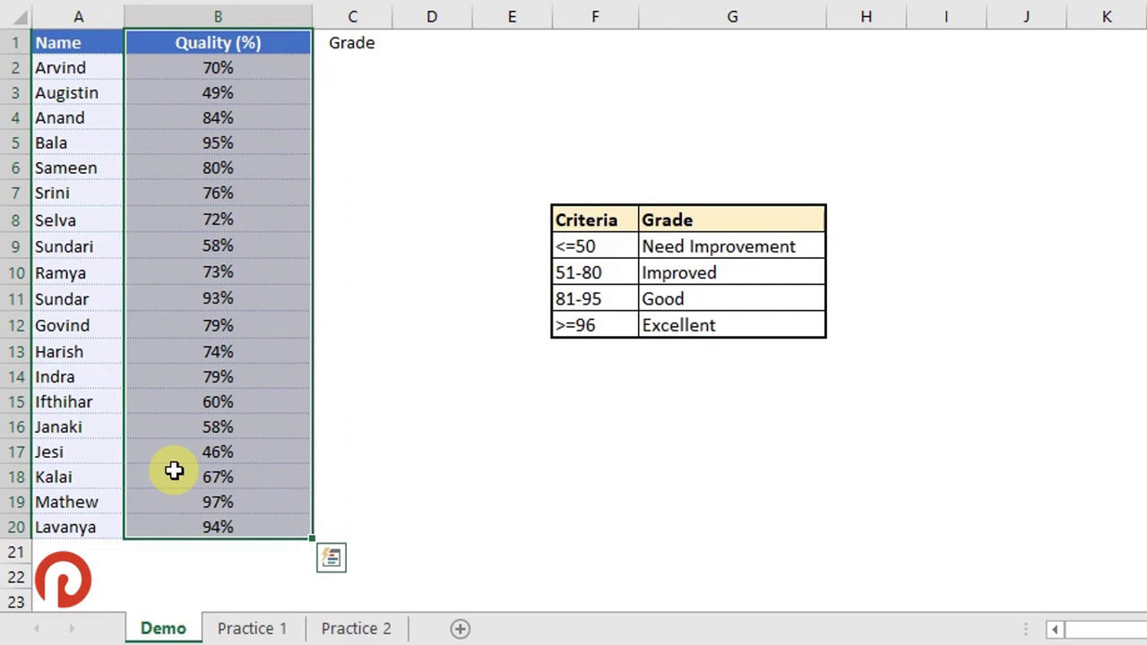
click(344, 66)
drag(80, 72, 193, 66)
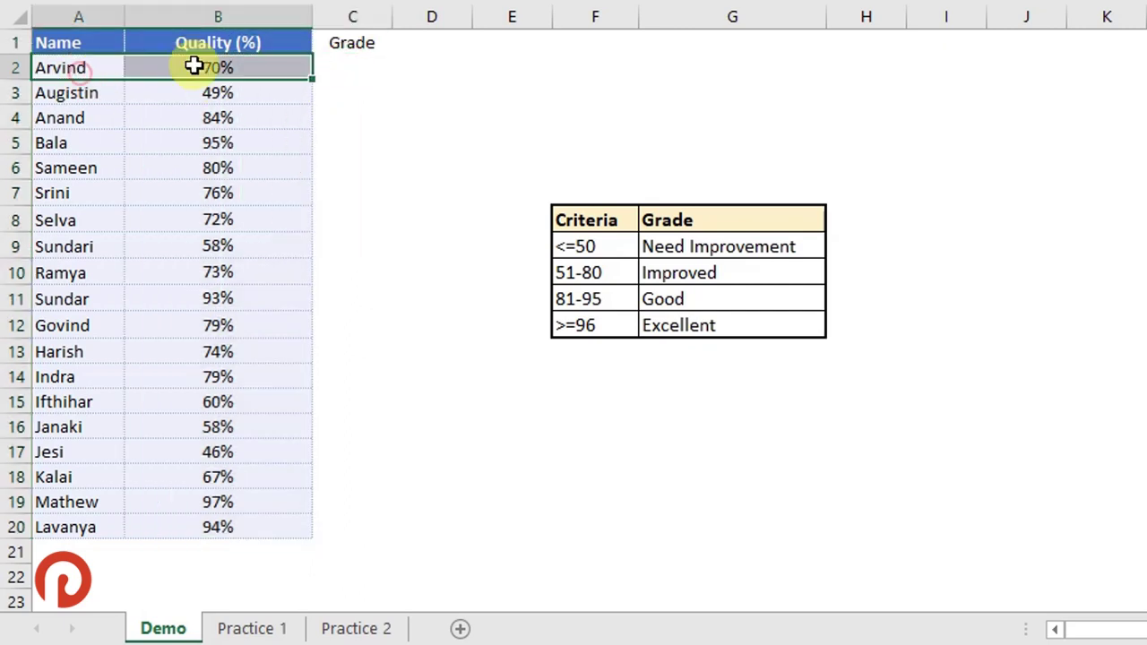
click(362, 68)
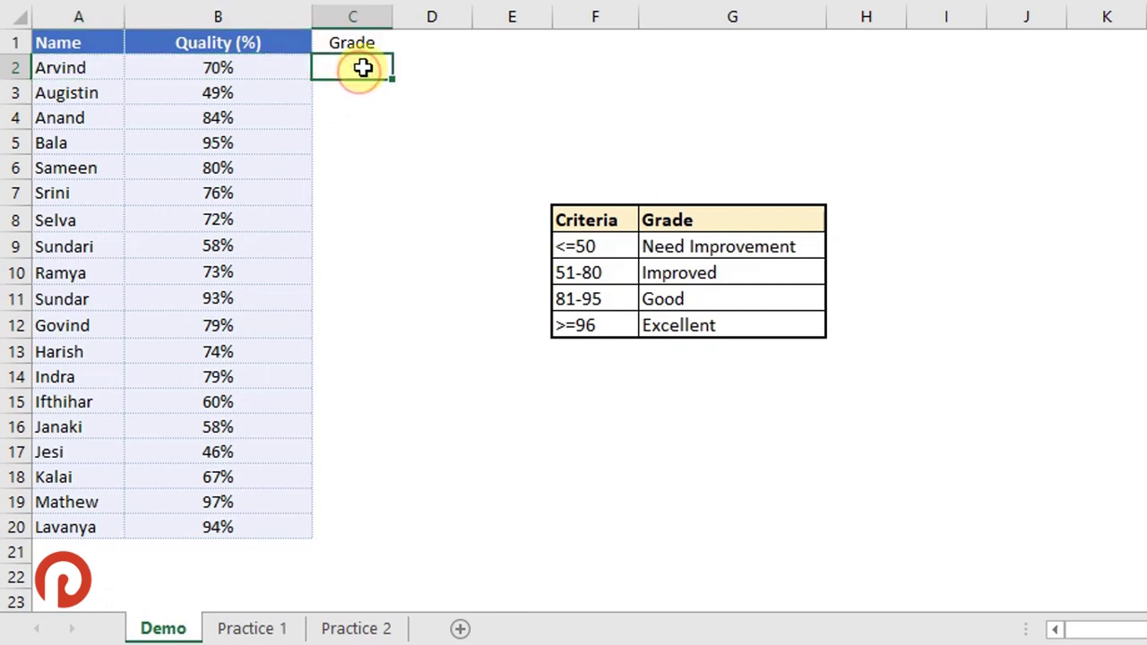
Match the criteria table thresholds (<=50, 51-80, 81-95) to their grade labels.
drag(728, 211, 598, 321)
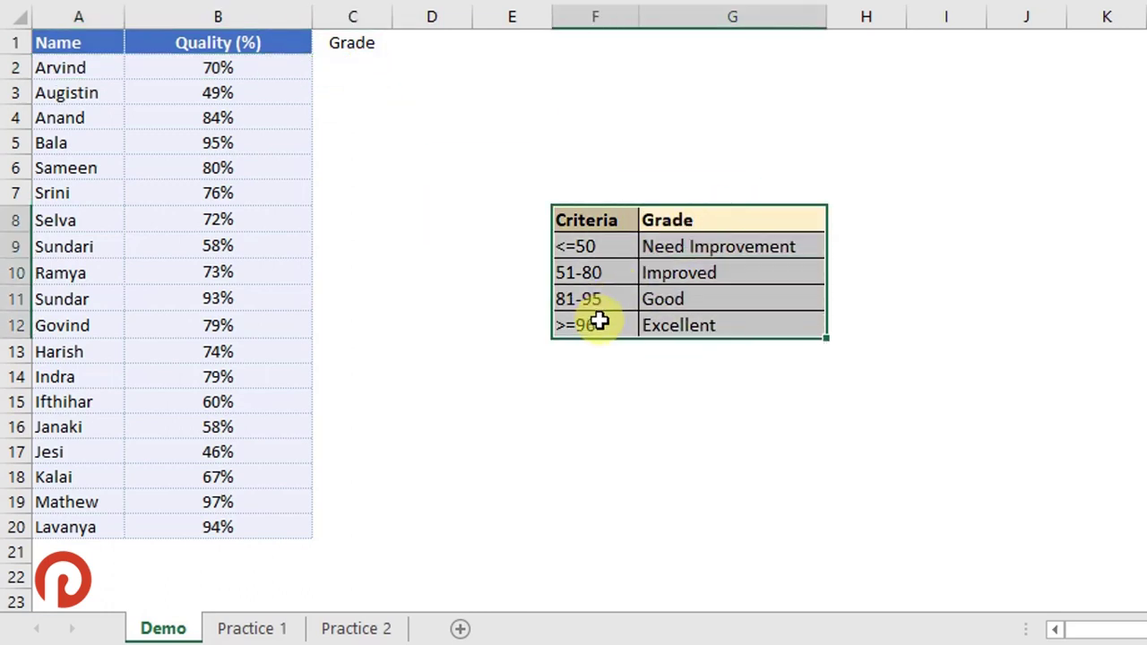
click(256, 69)
click(575, 247)
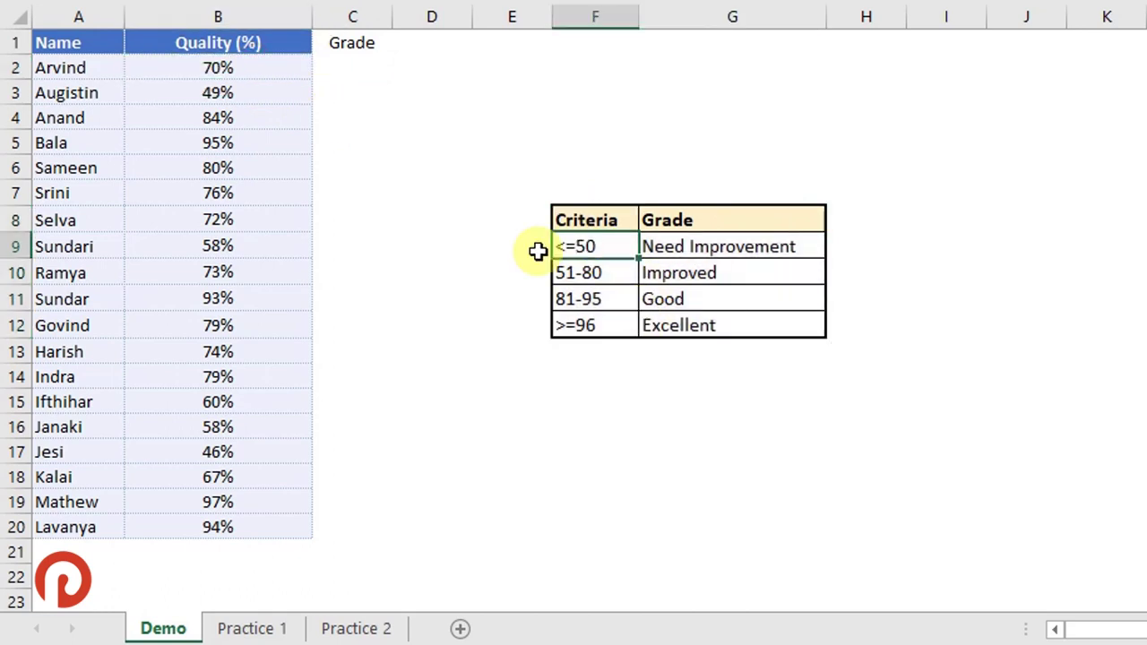
click(655, 247)
click(362, 70)
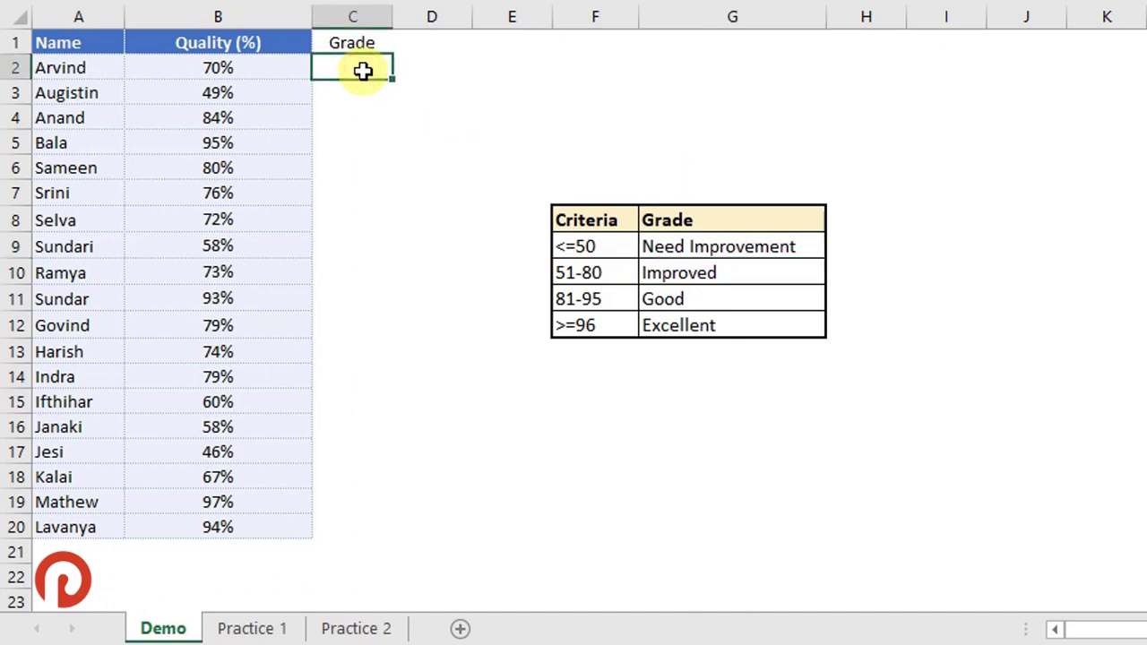
click(568, 277)
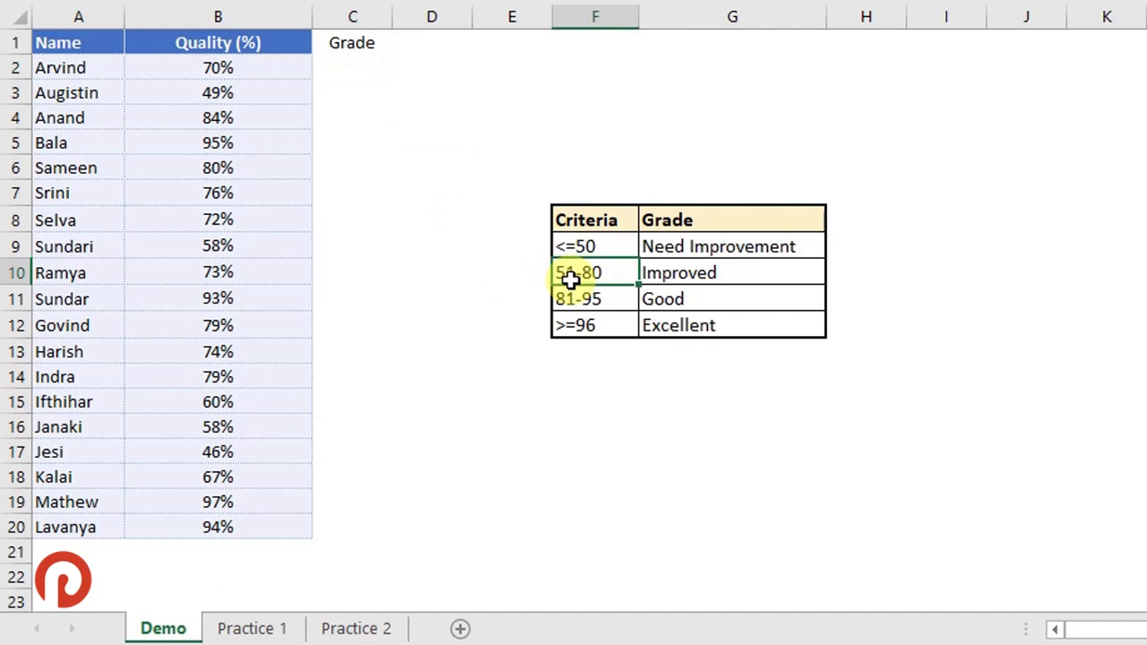
click(659, 277)
click(342, 70)
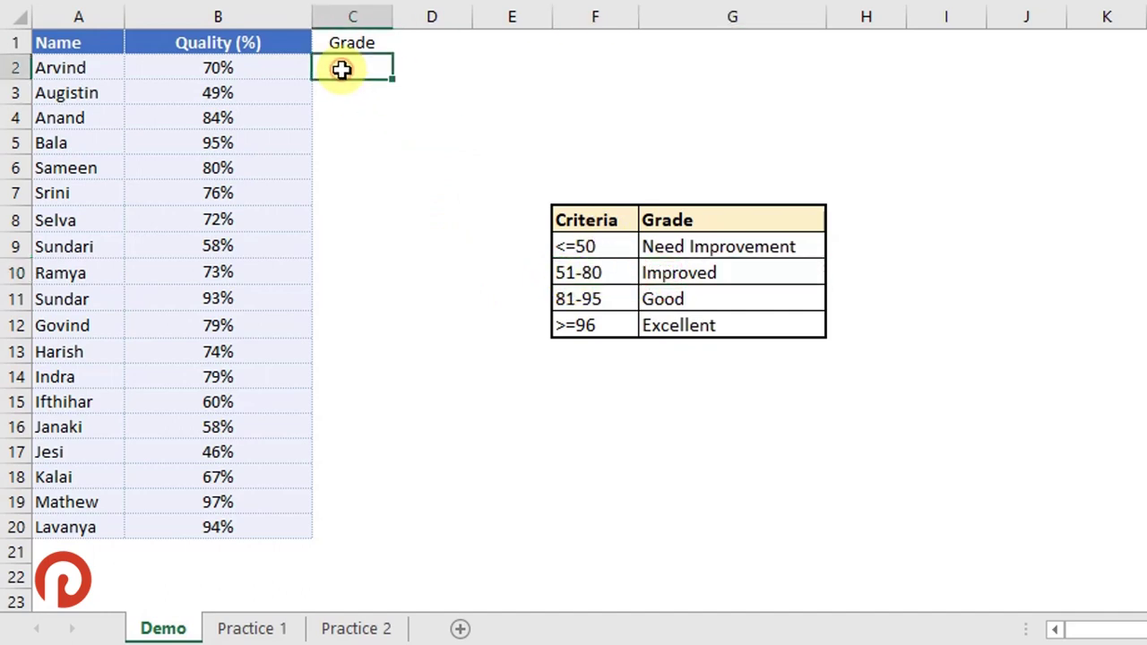
click(606, 303)
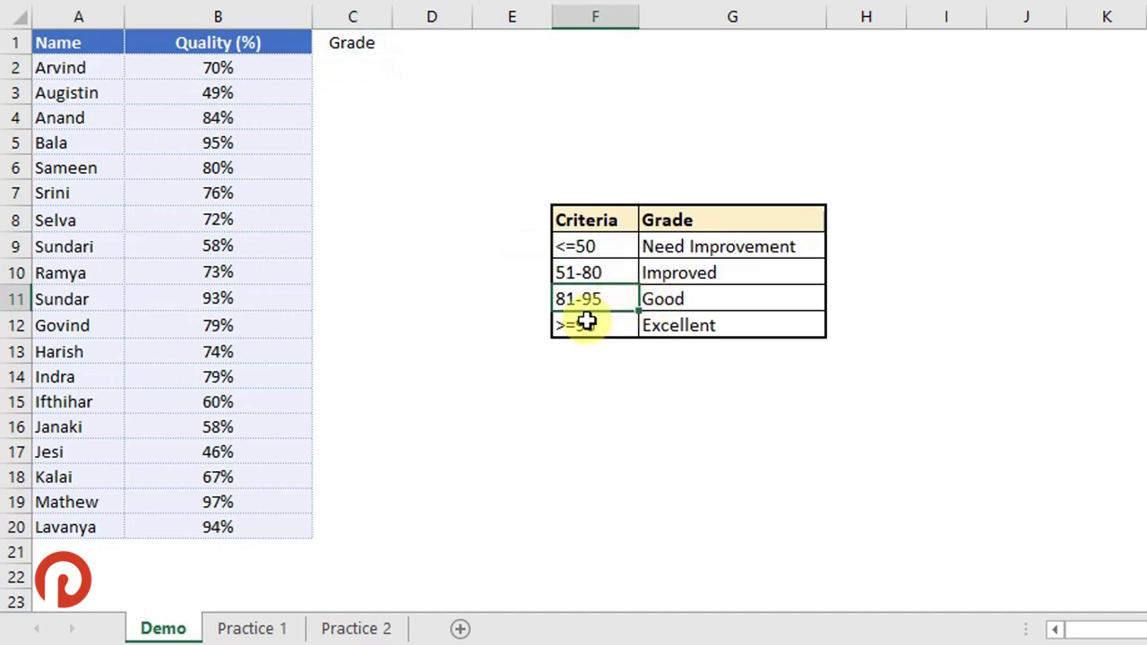
click(667, 327)
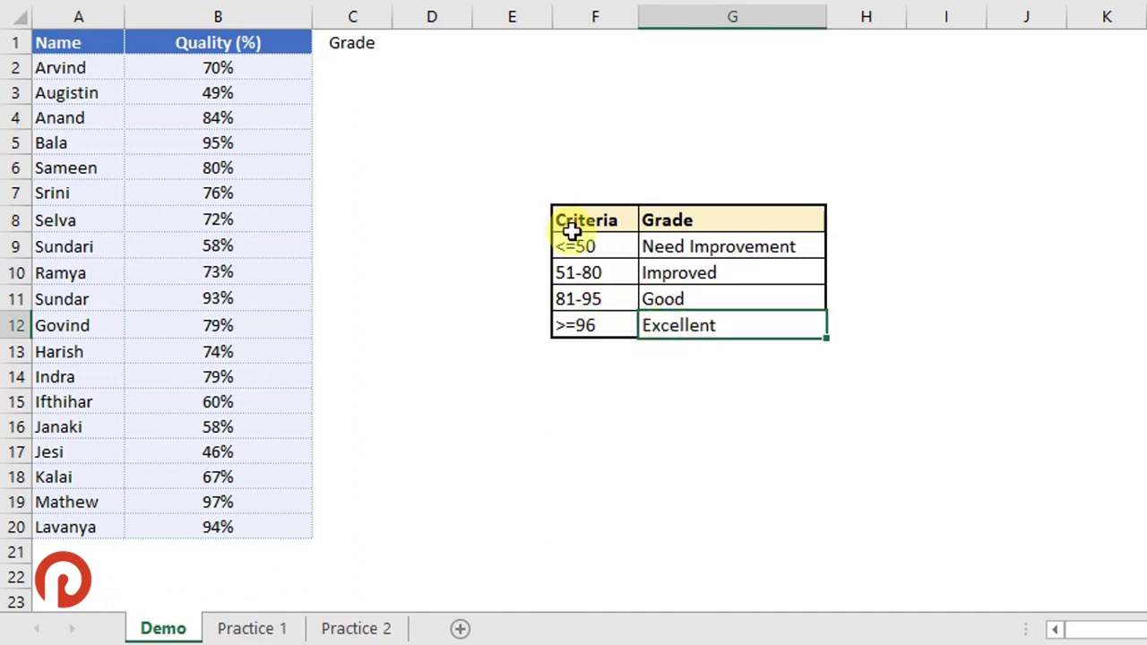
drag(572, 232, 660, 302)
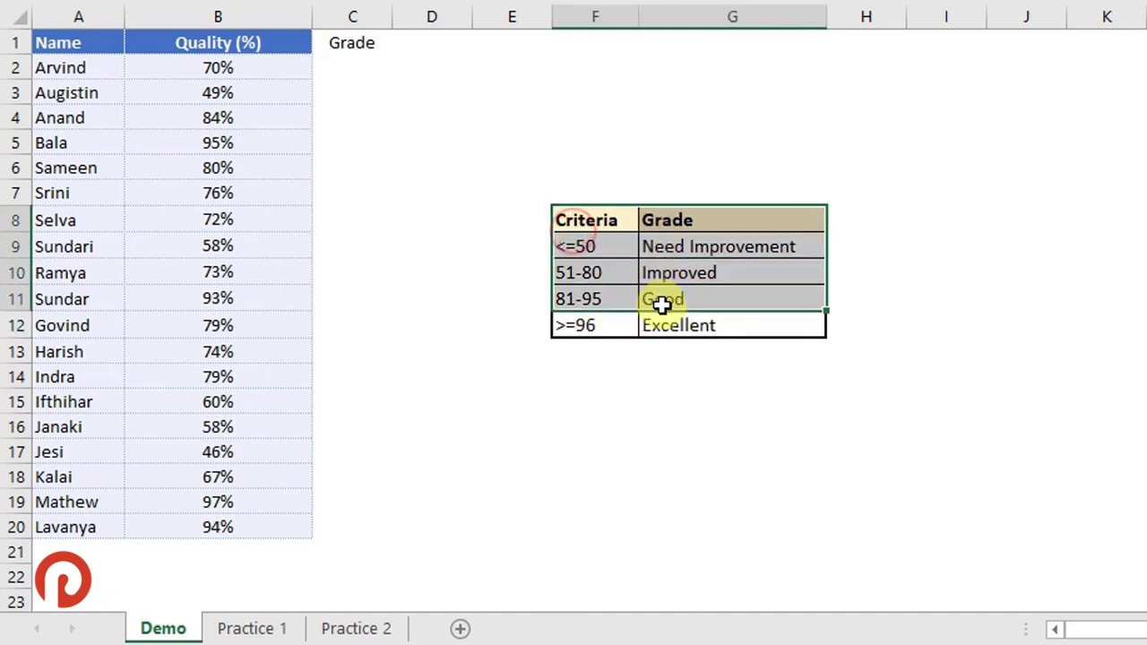
click(357, 66)
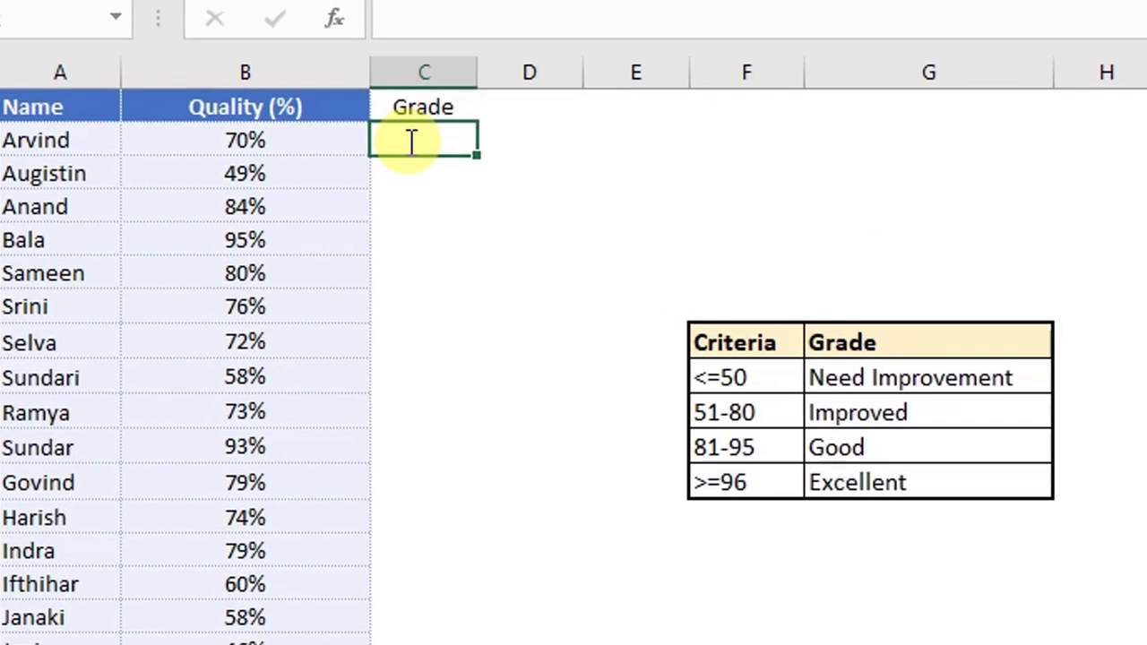
Begin C2's formula as =IF(B2<=50,G9, and start a nested IF.
double_click(411, 142)
text(=)
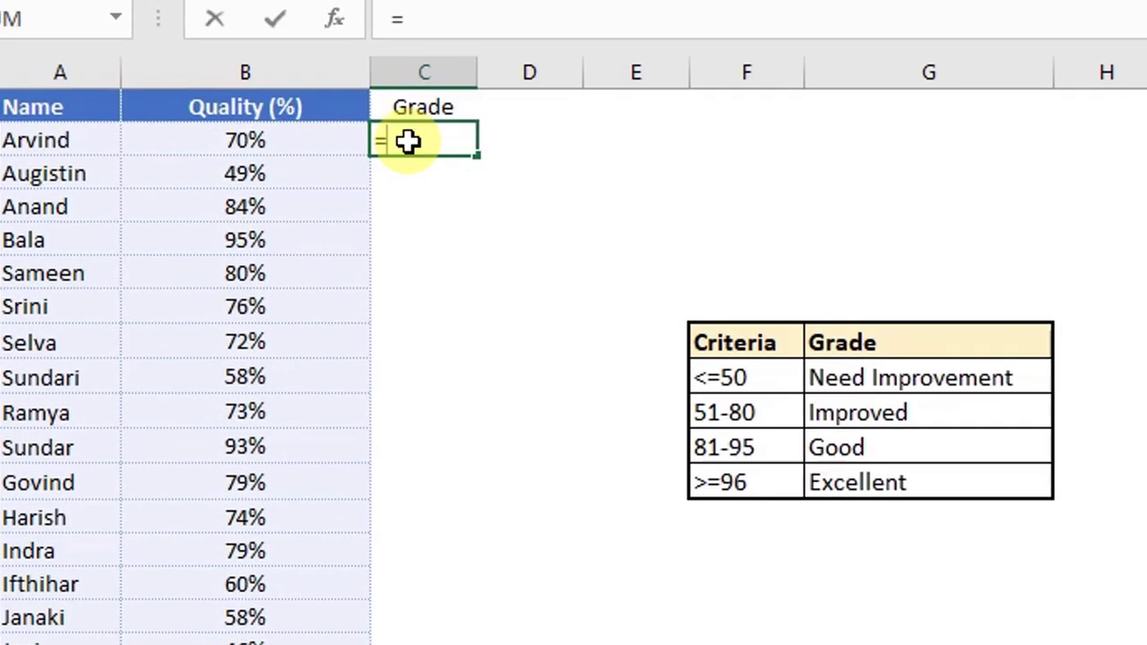
text(if)
key(Tab)
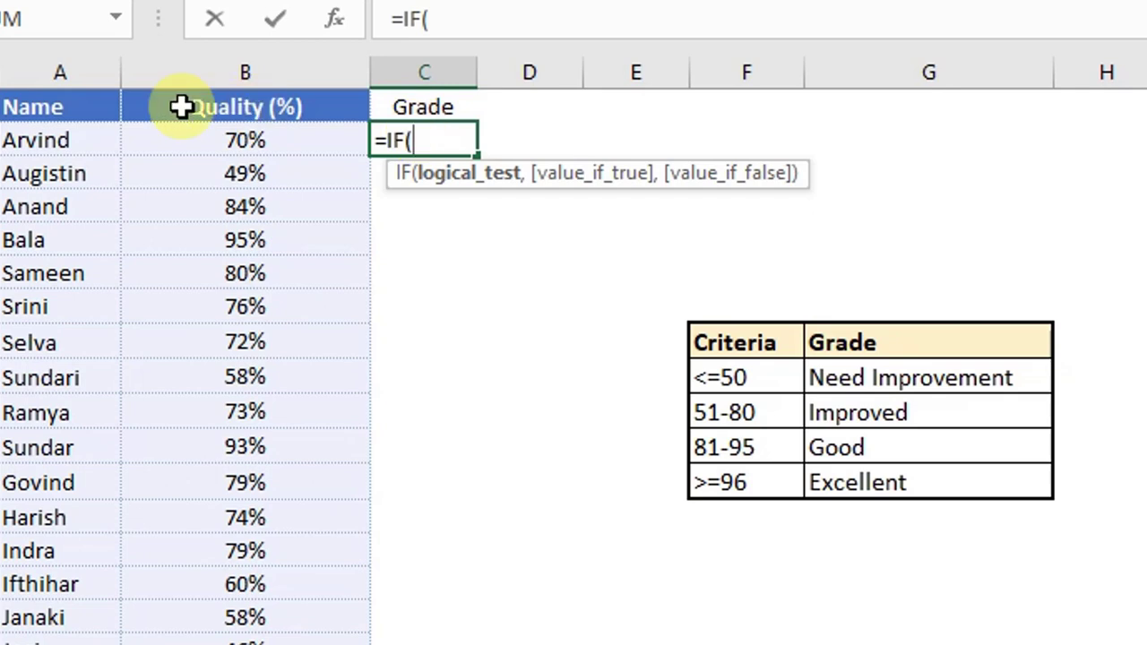
click(215, 138)
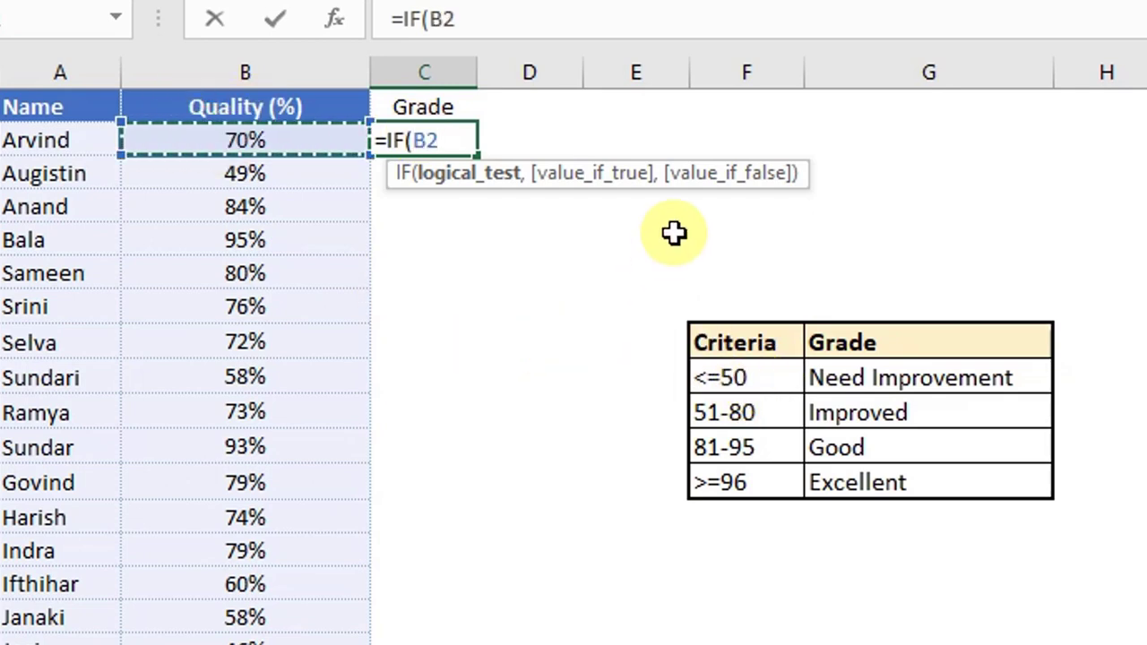
text(<=50)
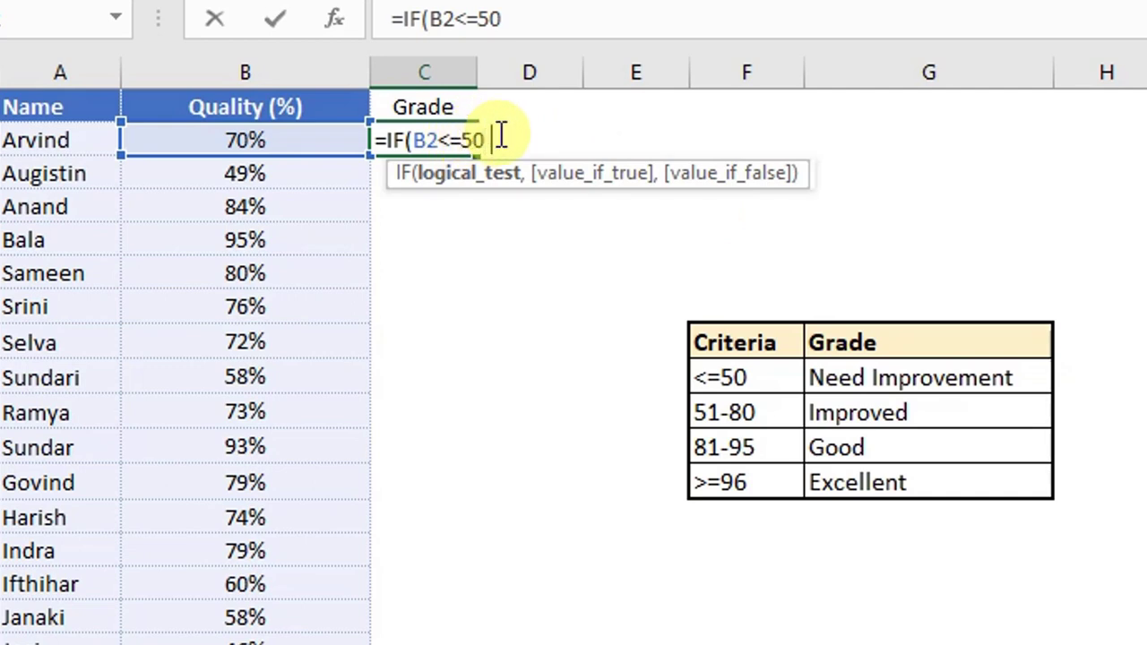
text(,)
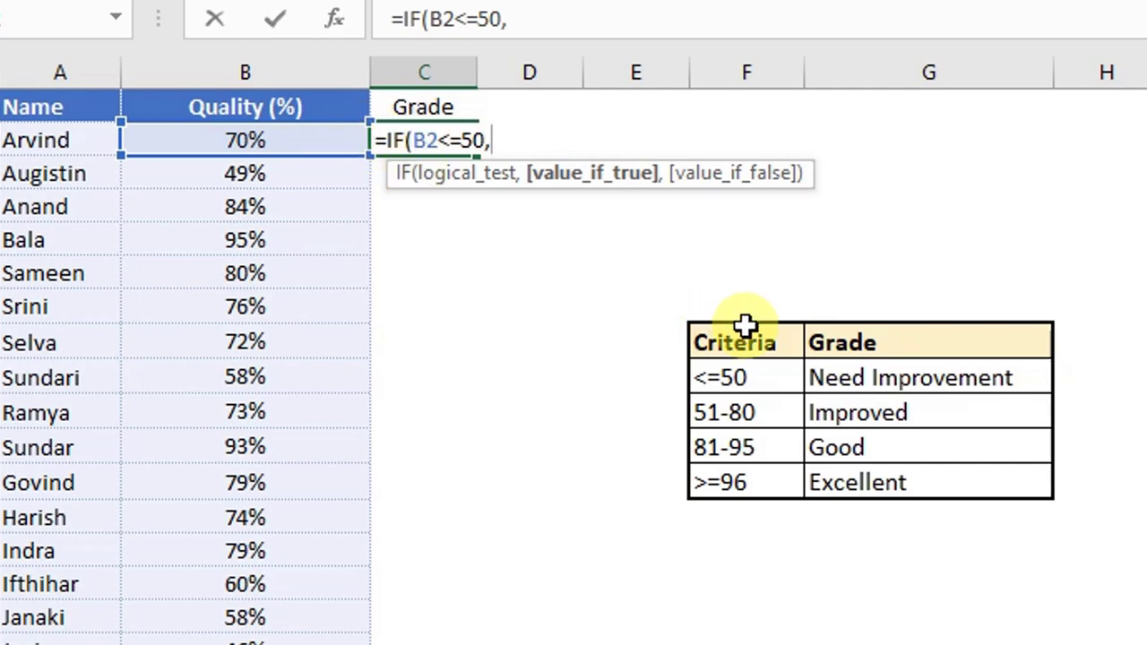
click(840, 380)
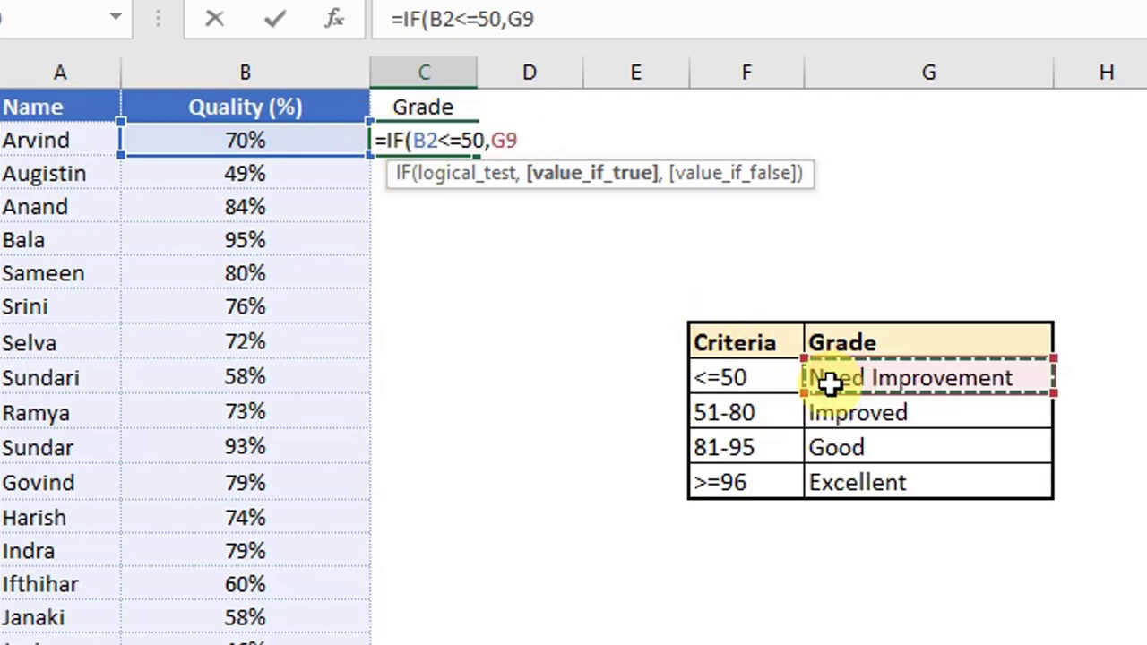
text(,)
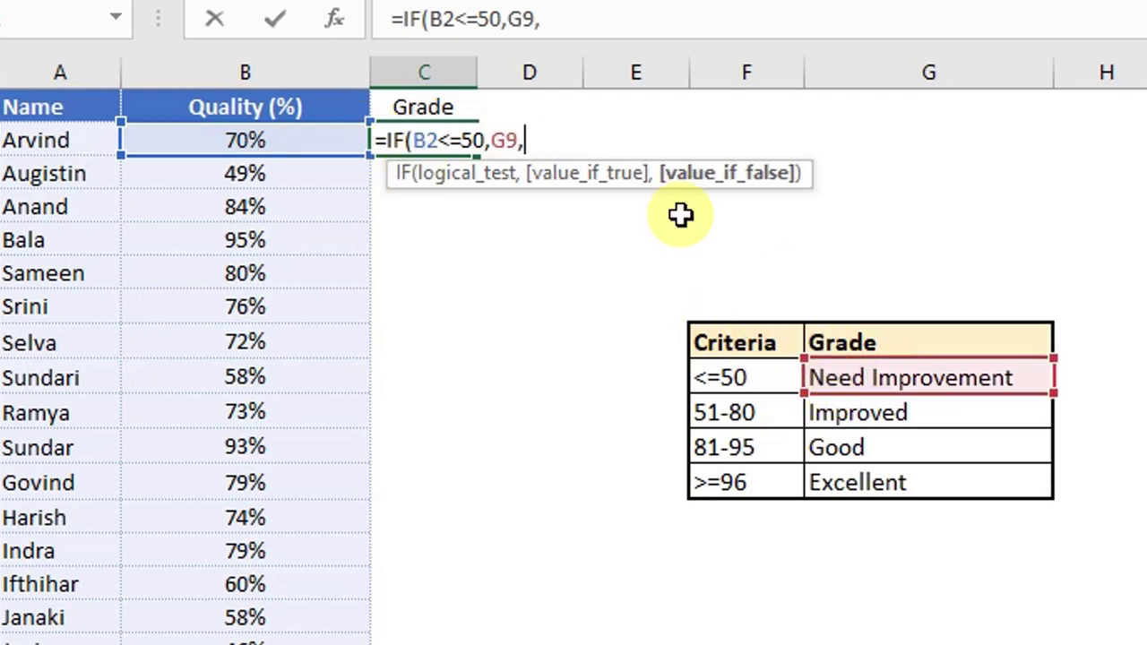
click(301, 141)
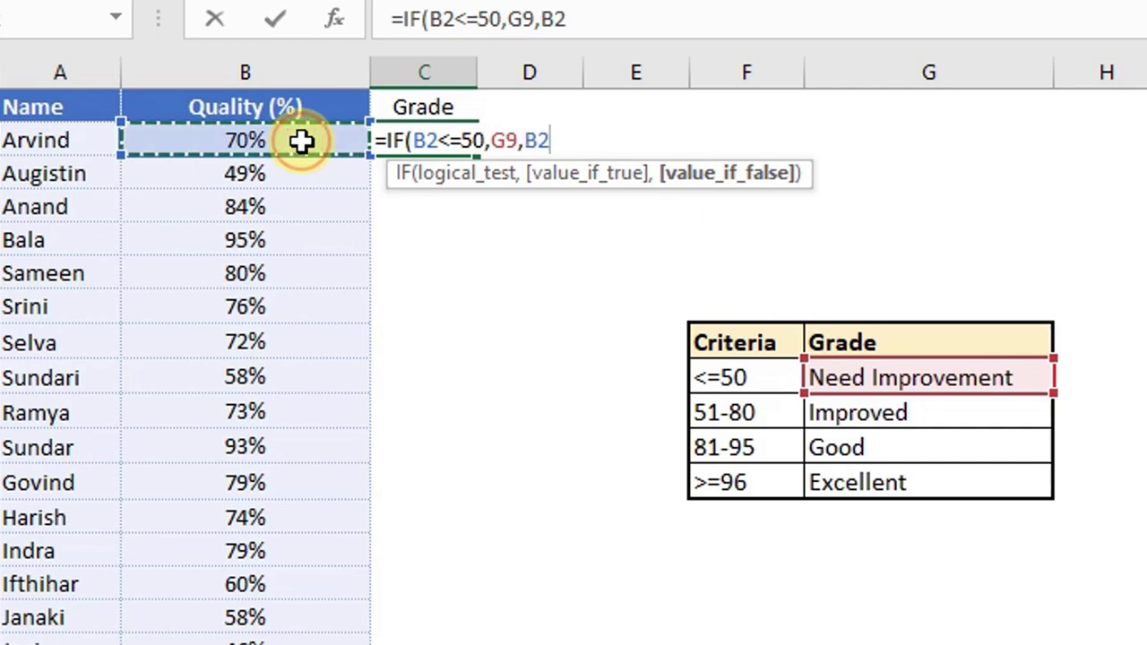
key(BackSpace)
key(BackSpace)
text(if()
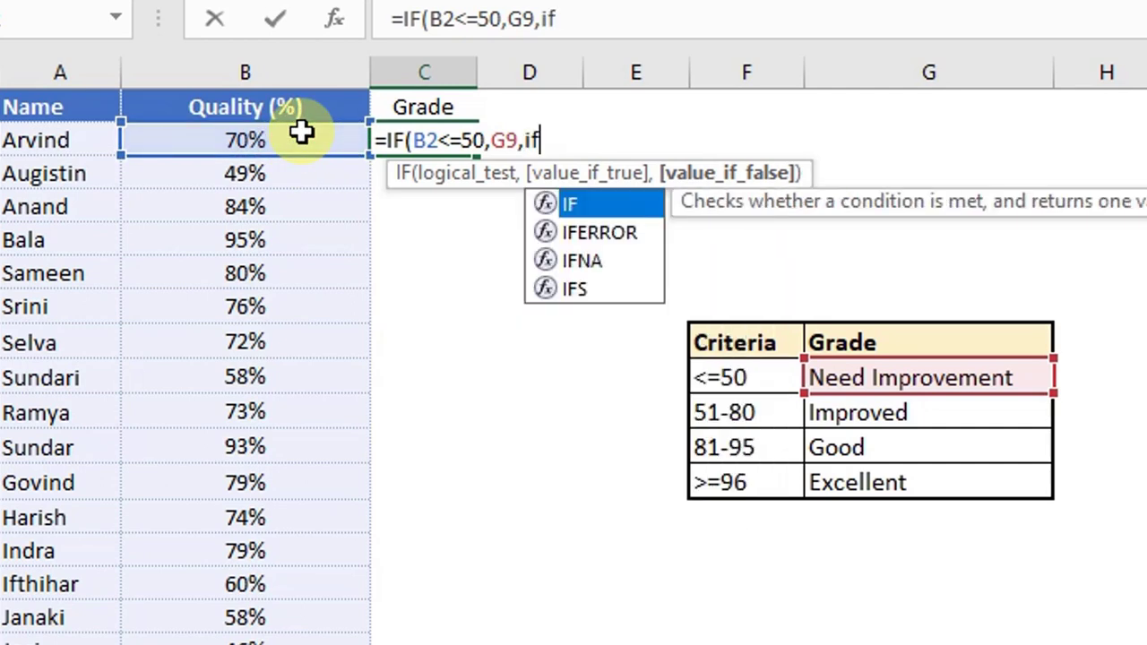
Add the second test B2<=80 returning G10 and open another IF.
click(247, 142)
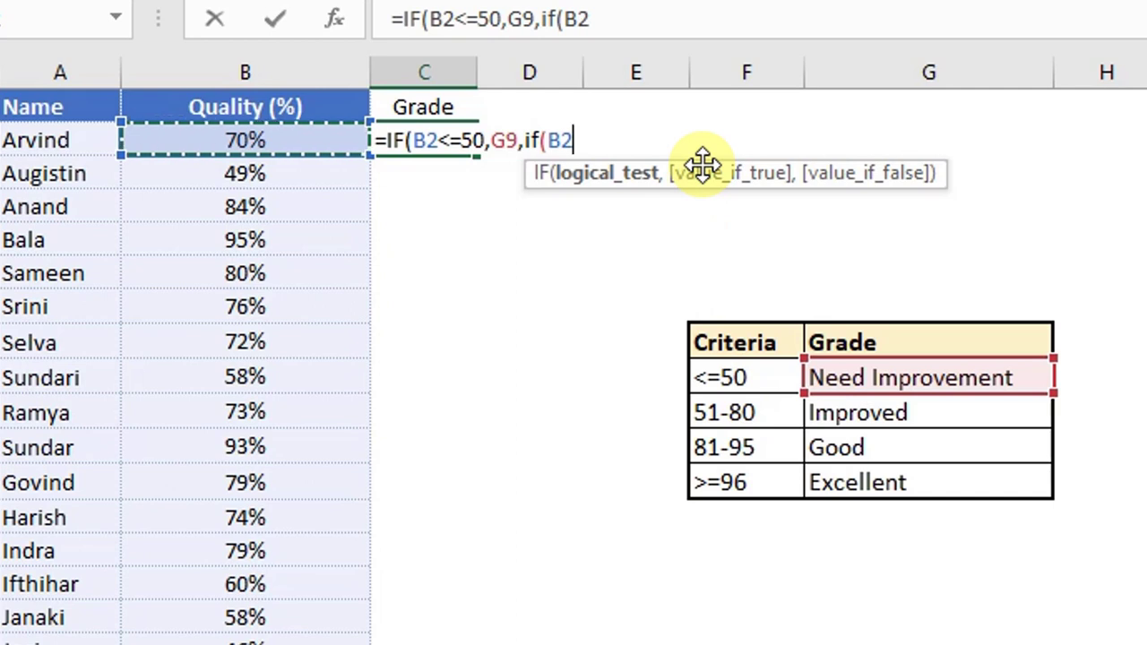
text(<80)
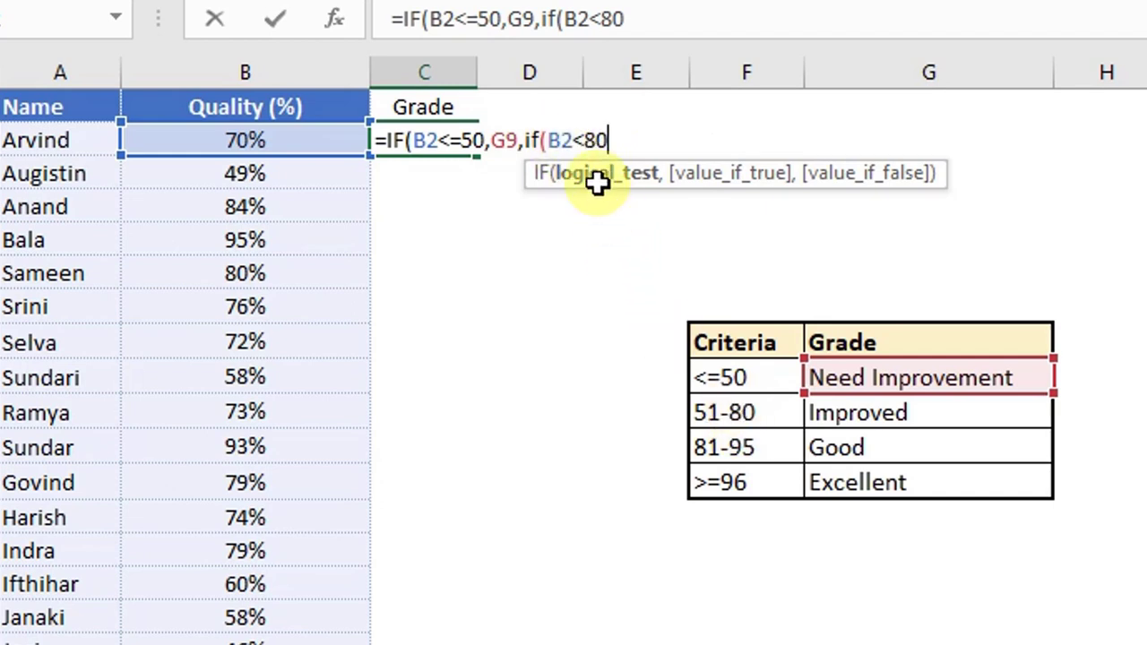
click(584, 139)
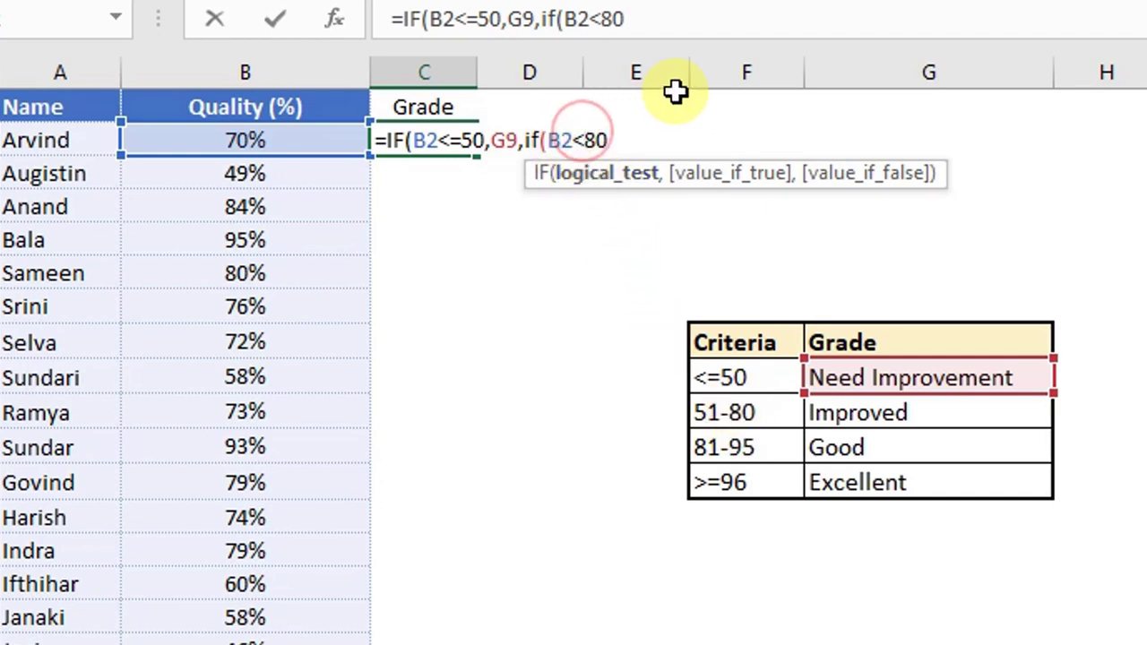
text(=)
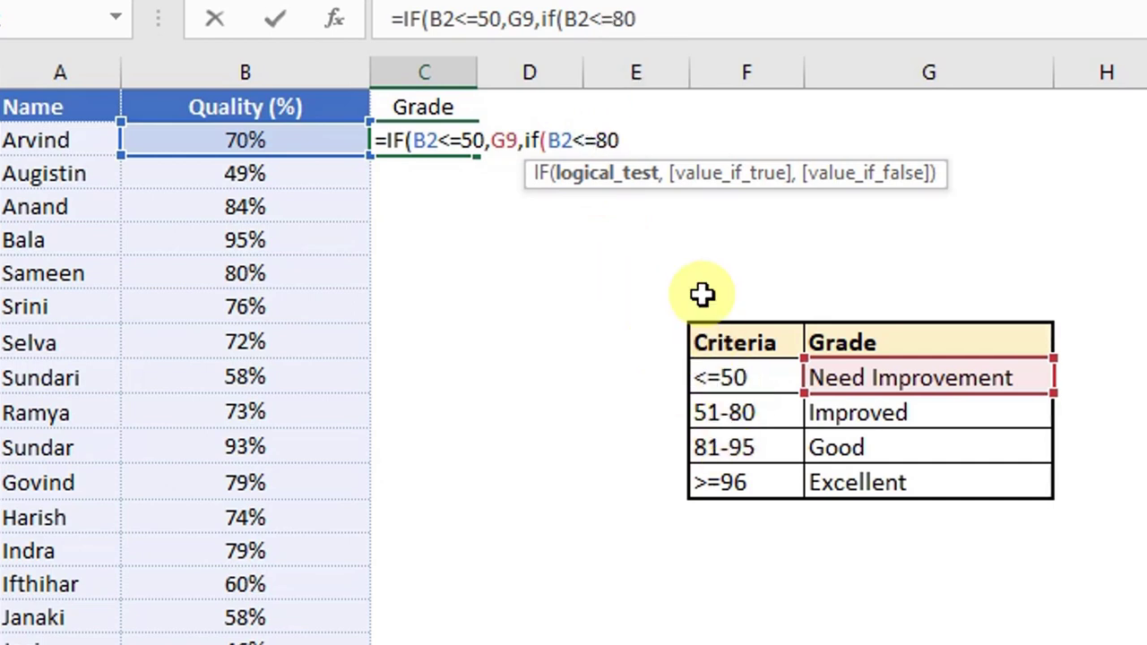
click(642, 138)
text(,)
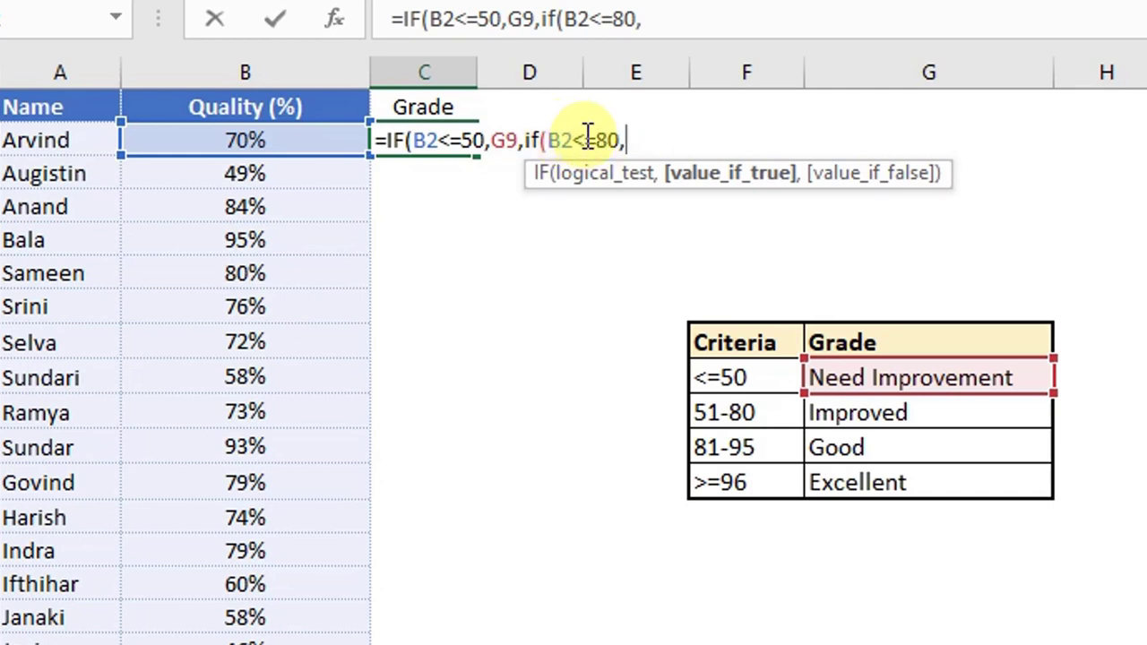
click(836, 411)
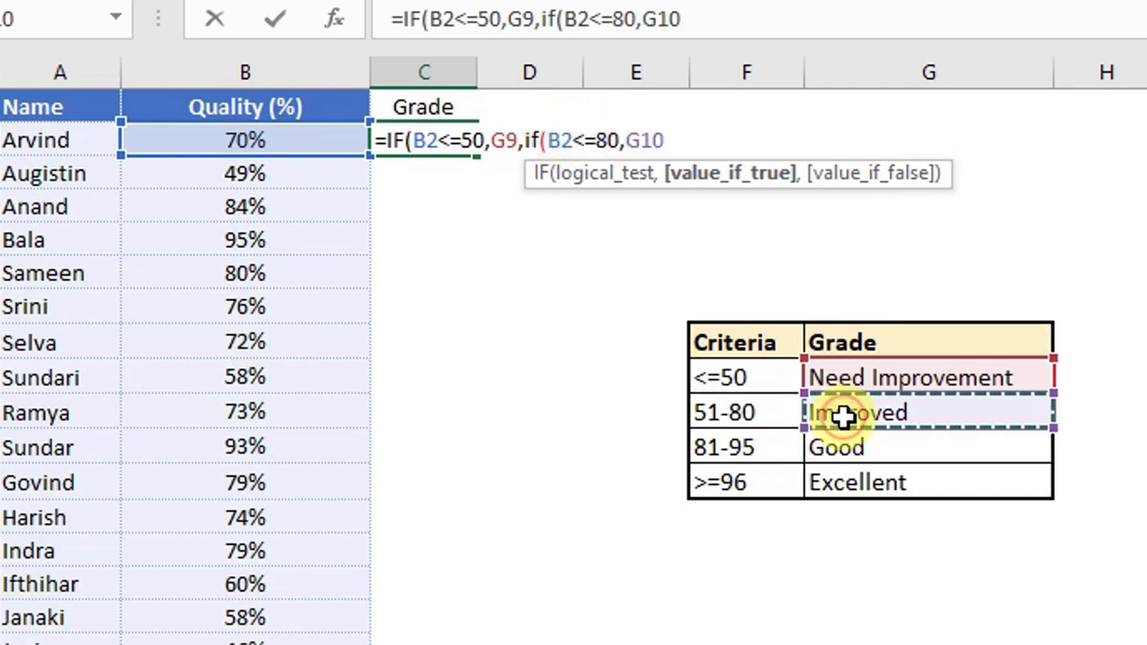
text(,)
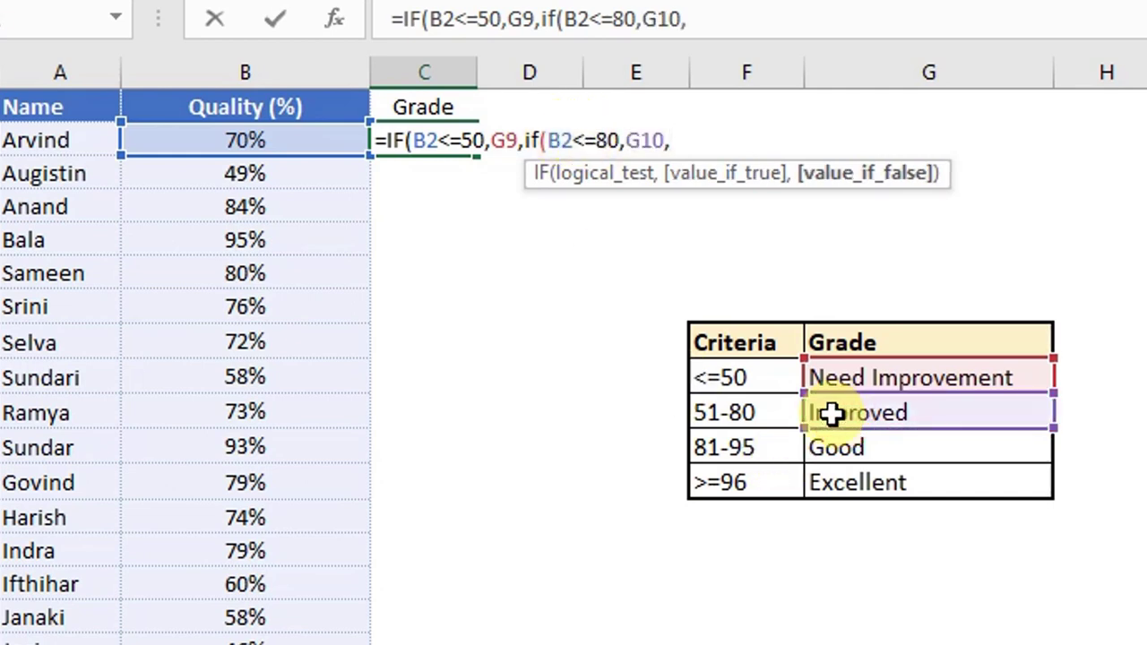
text(if()
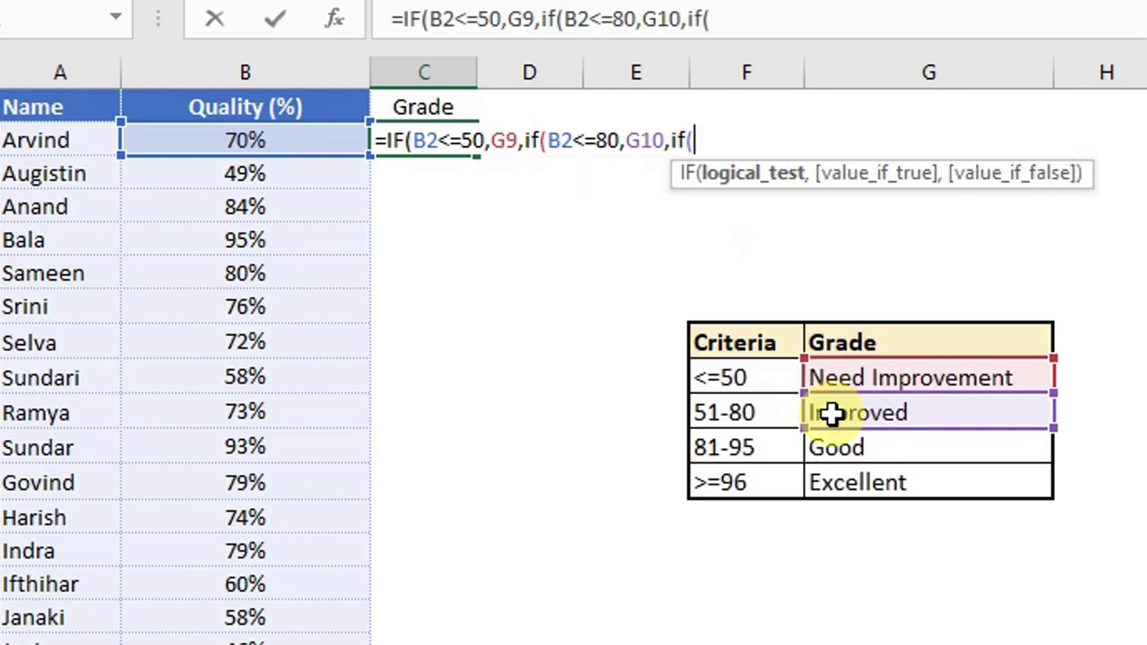
Add the third test B2<=95 returning G11 and open a fourth IF.
click(208, 141)
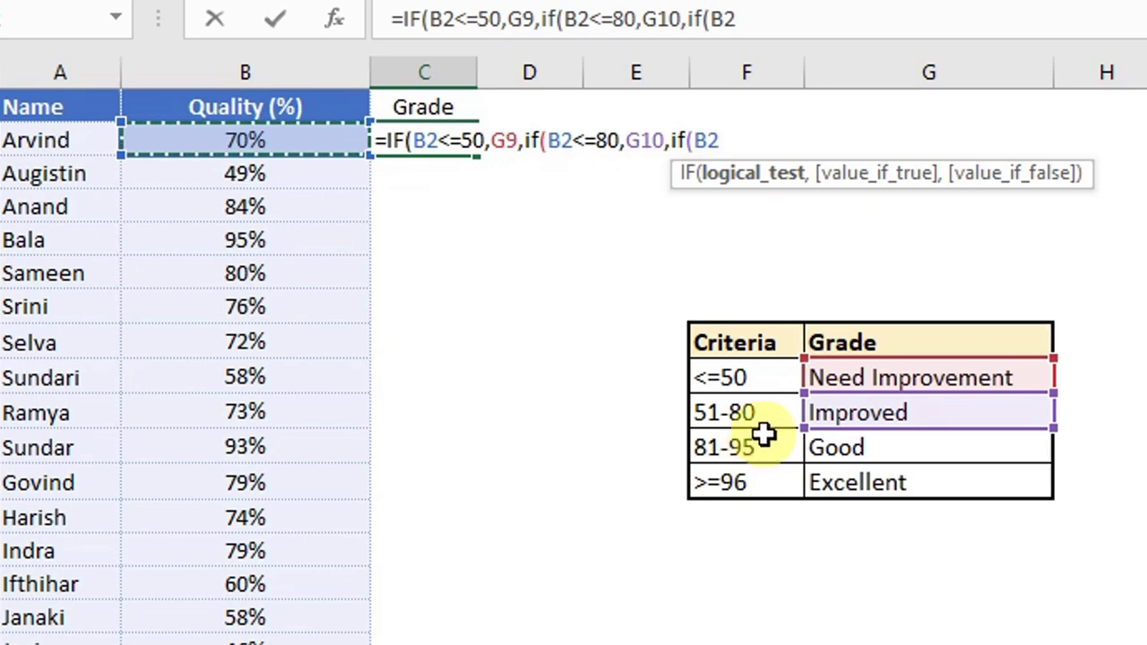
text(<)
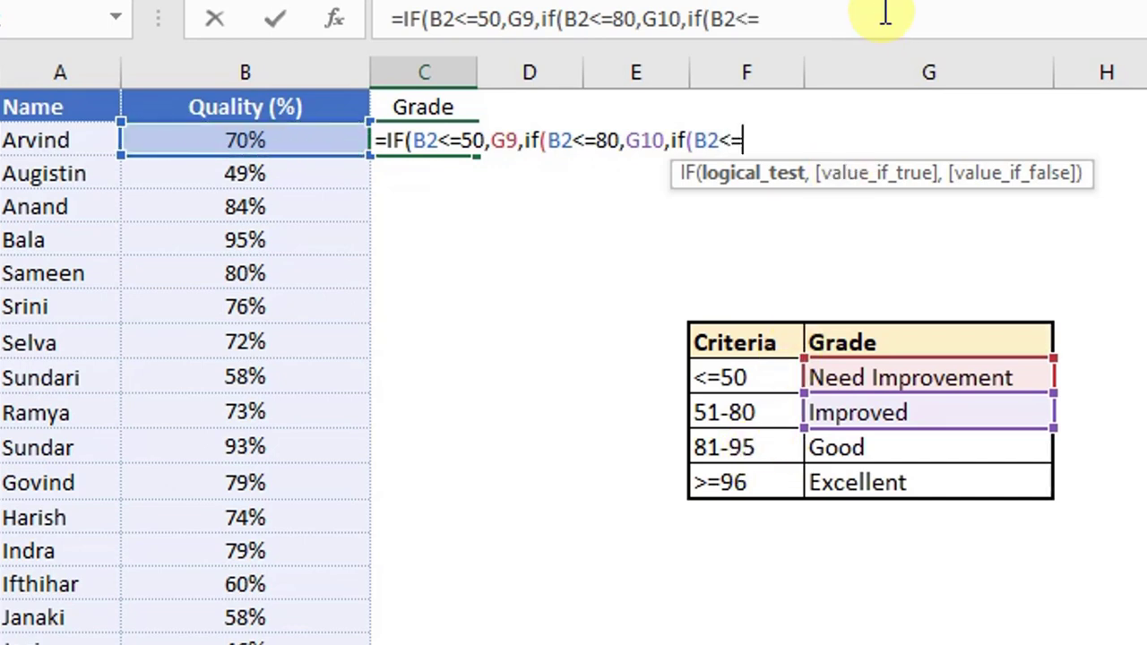
text(=95)
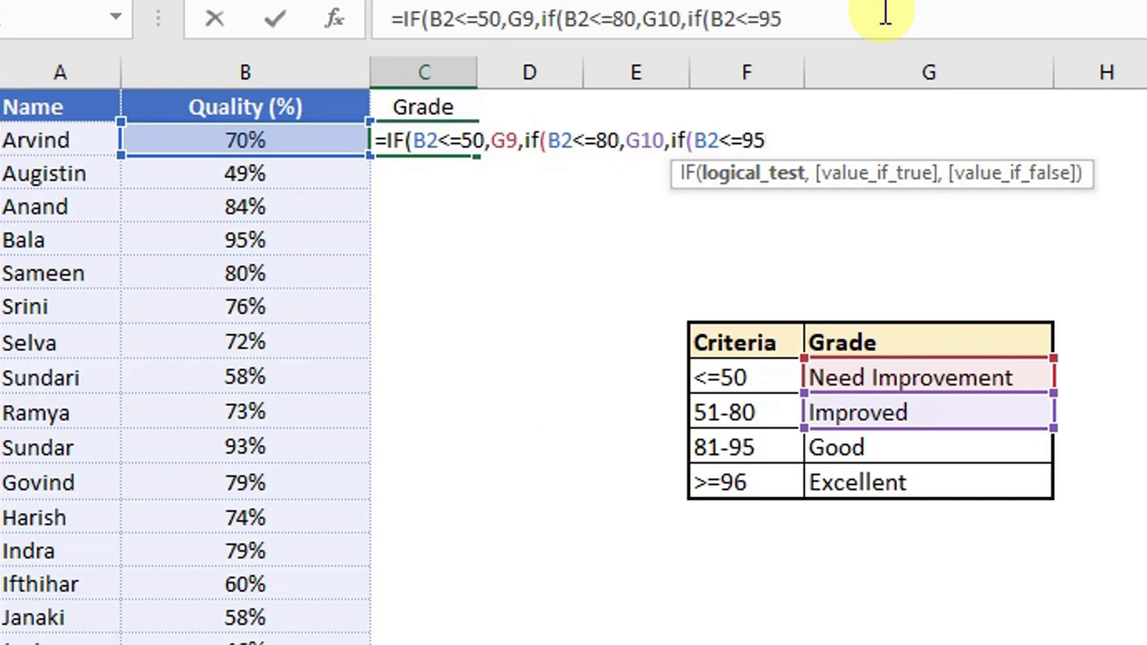
text(,)
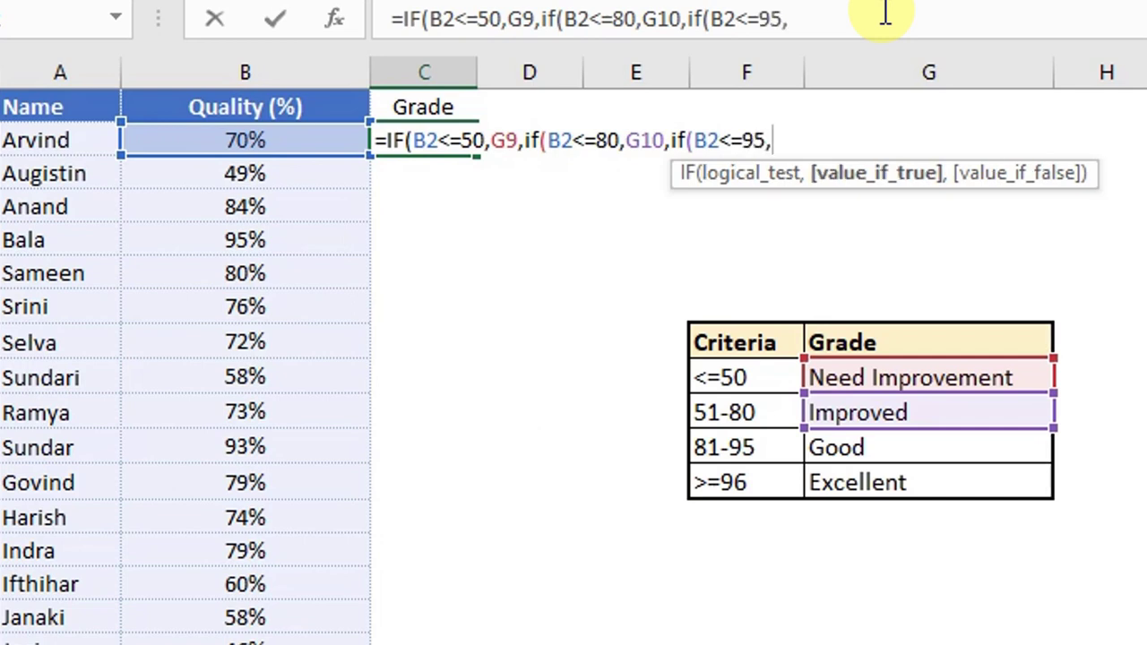
click(945, 448)
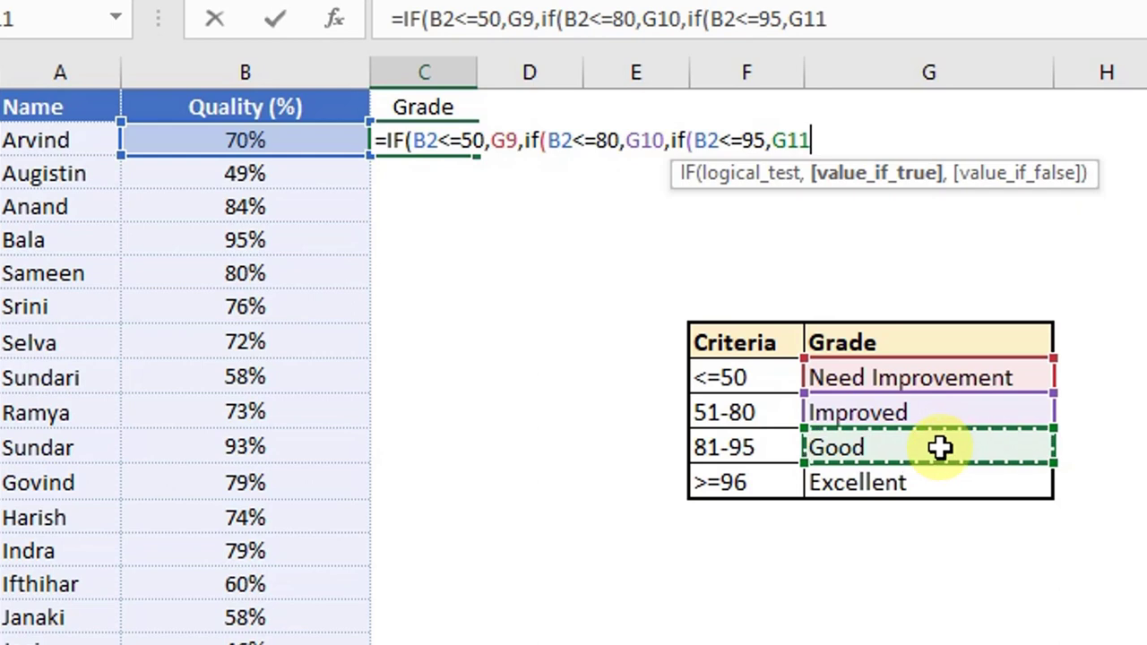
text(,if()
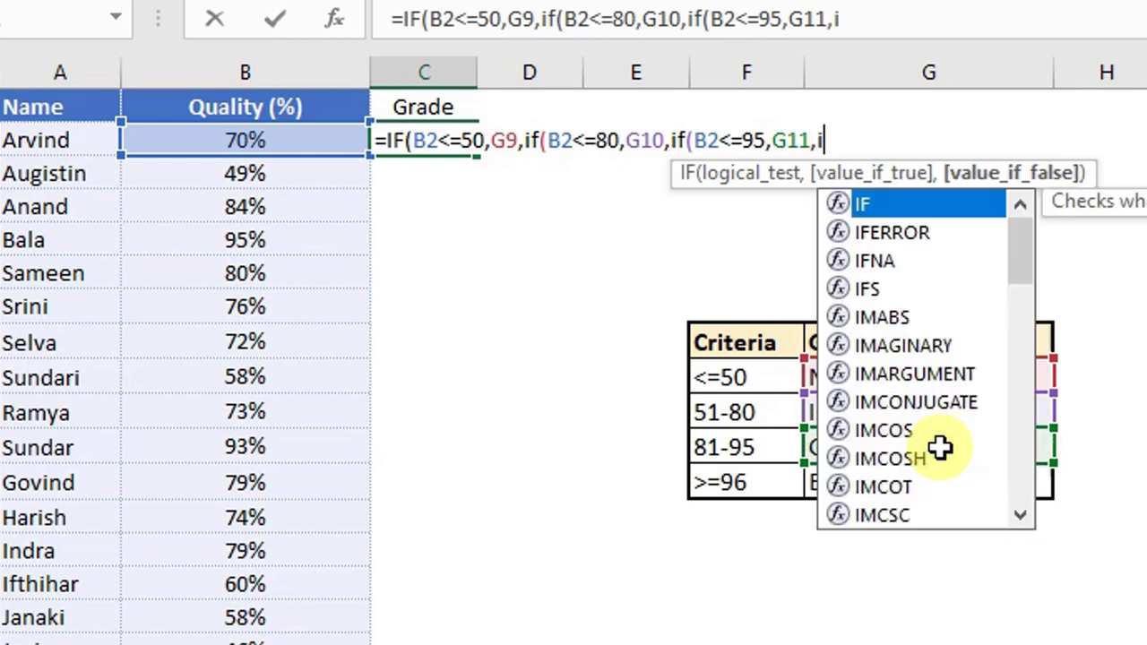
Add the fourth test B2>=96 returning G12 and close the innermost IF.
click(265, 160)
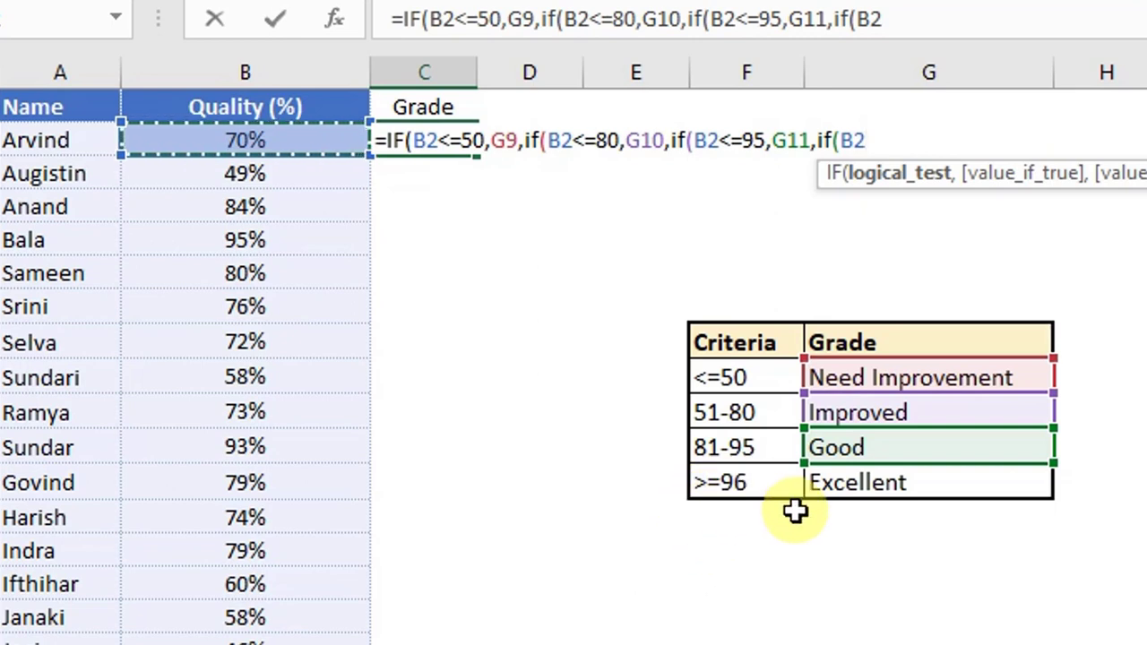
text(>=96)
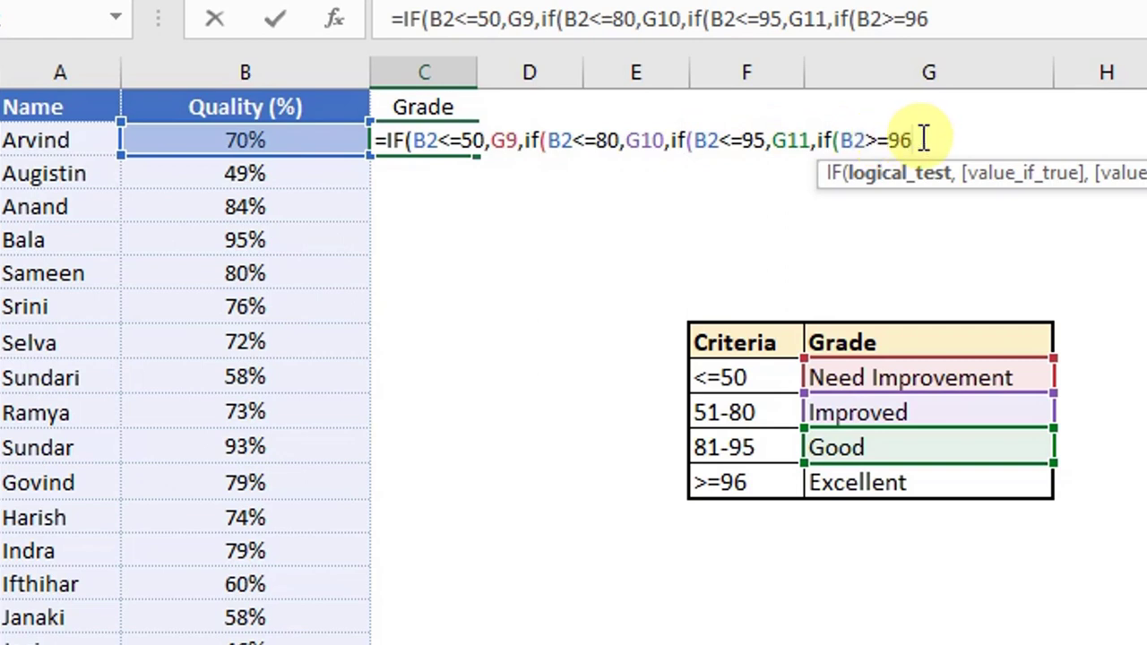
text(,)
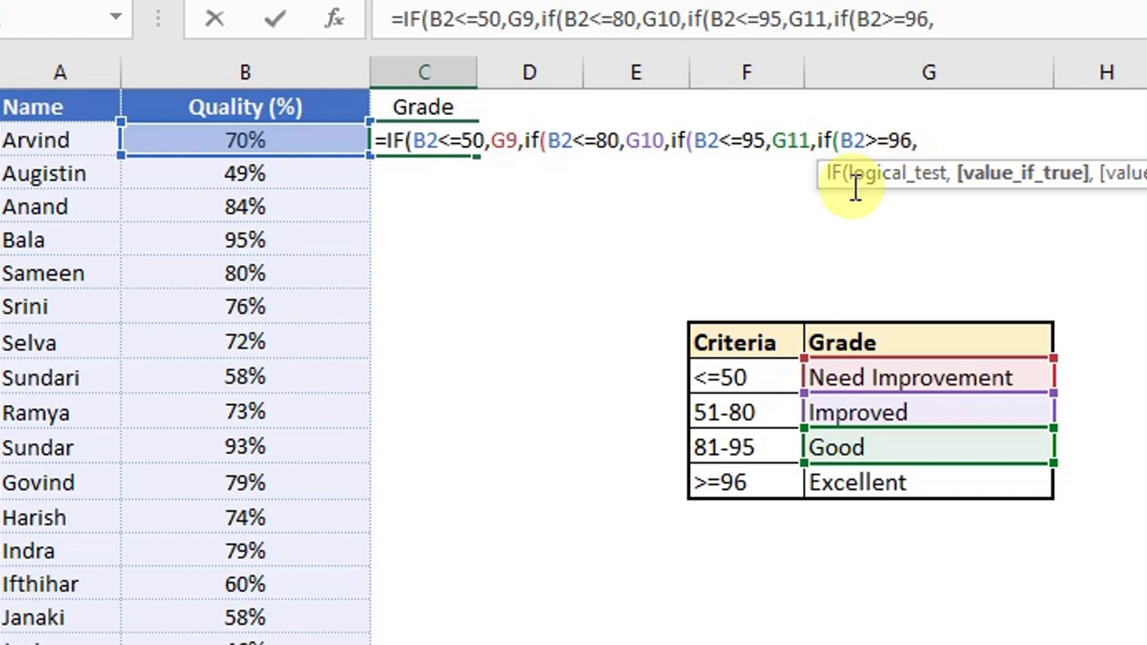
click(848, 484)
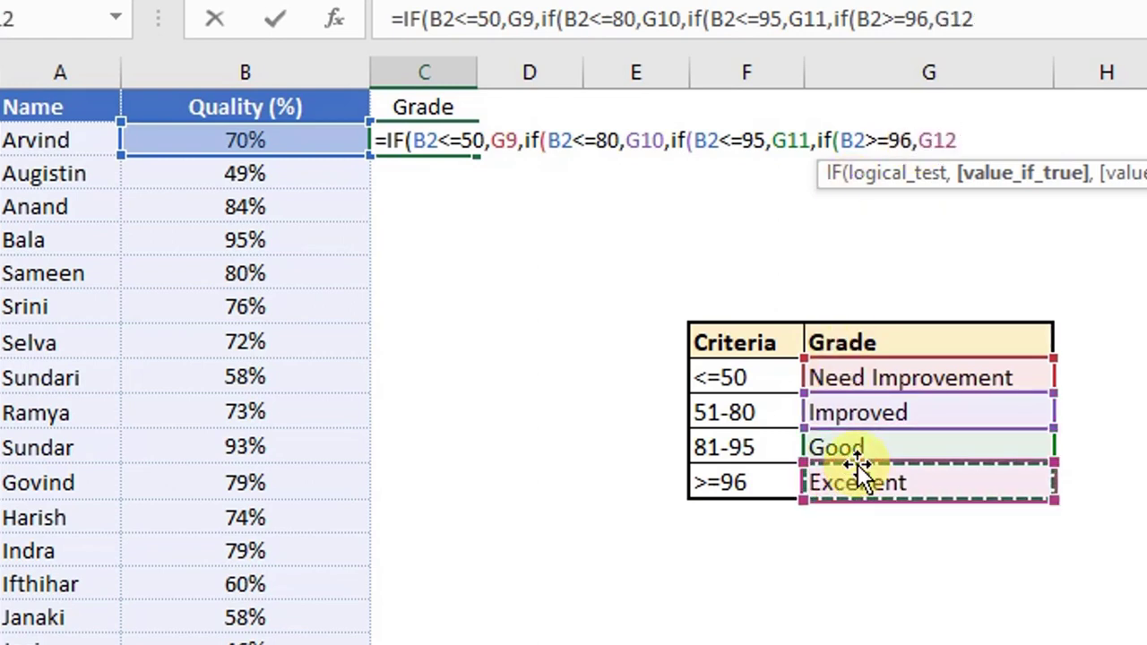
text())
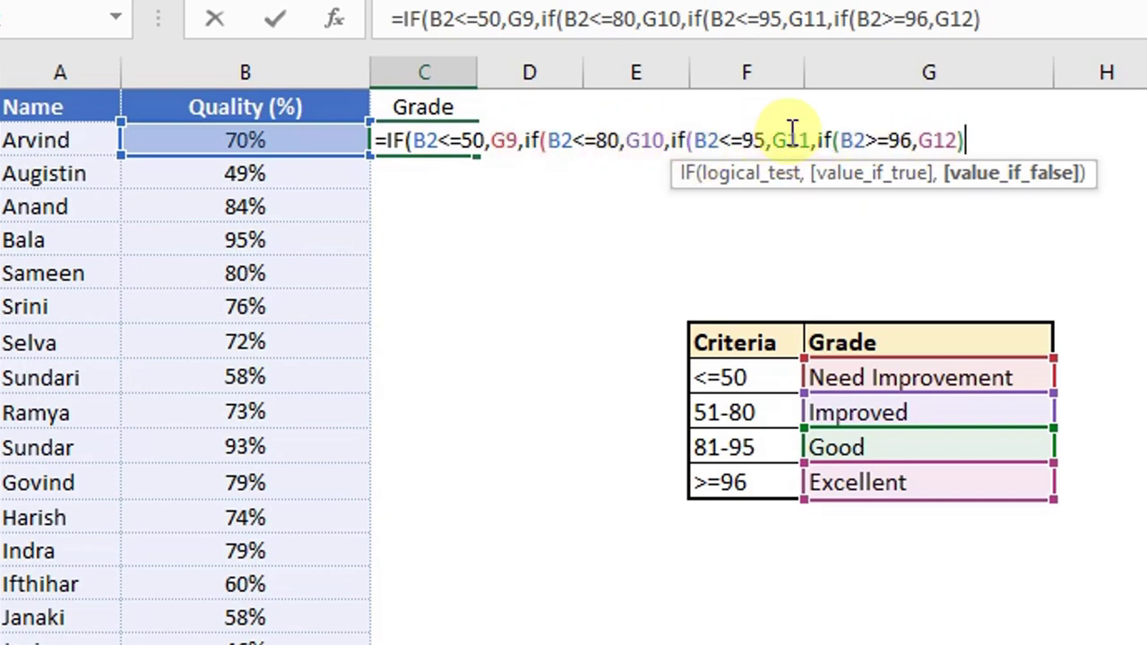
Review each IF level's condition, true result and false branch in the formula tooltip.
click(394, 141)
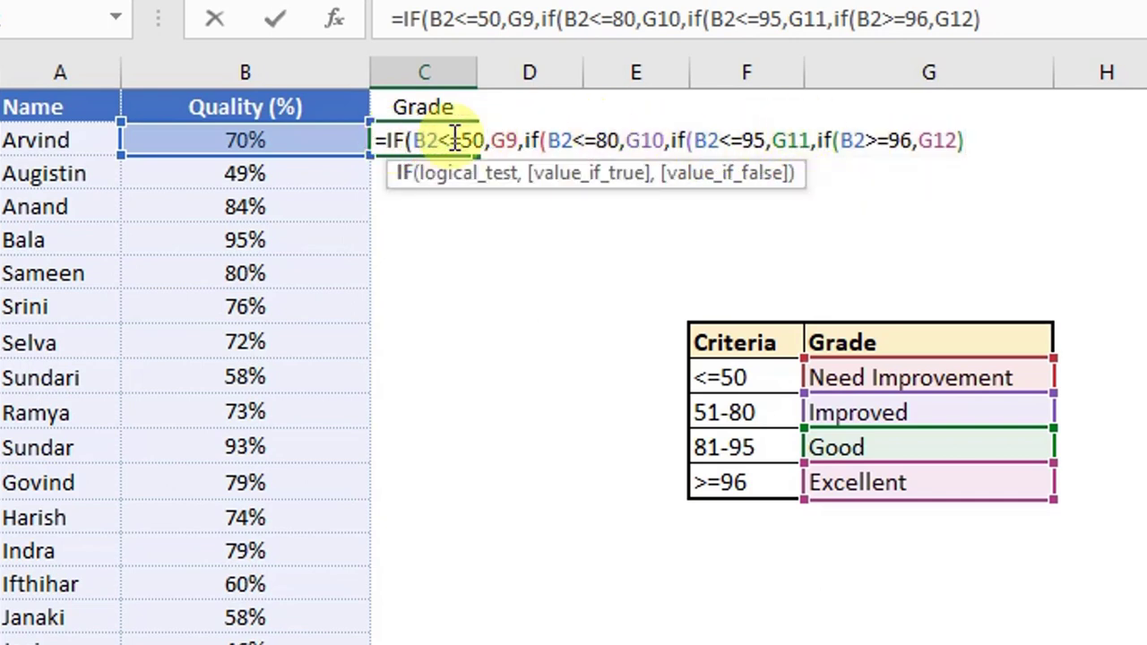
click(508, 140)
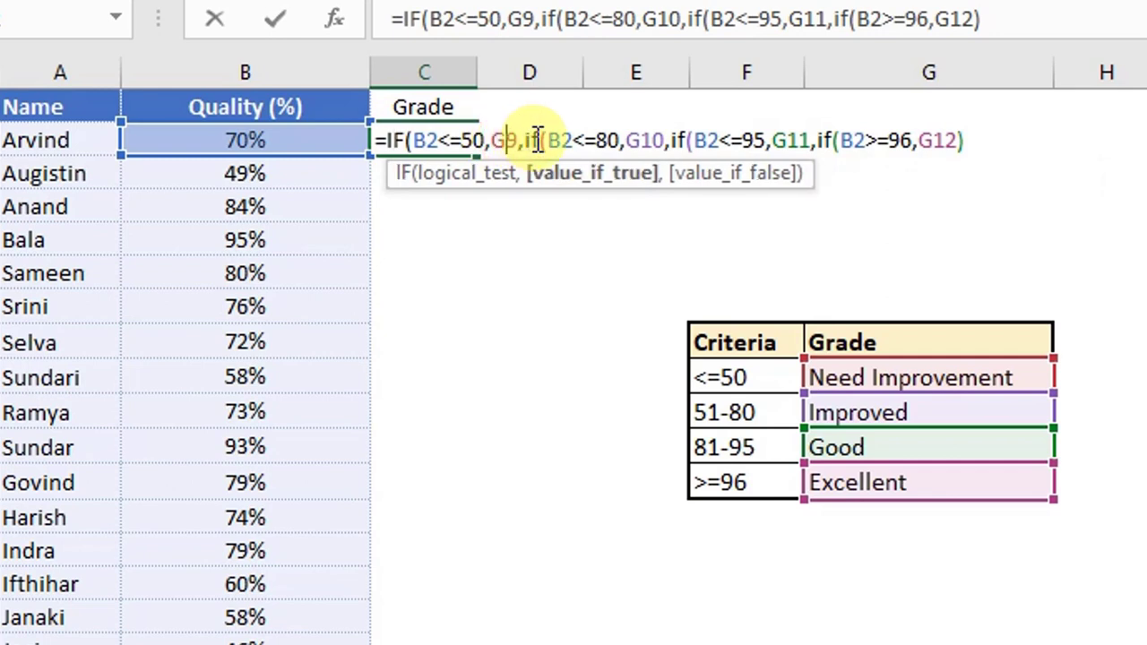
click(528, 140)
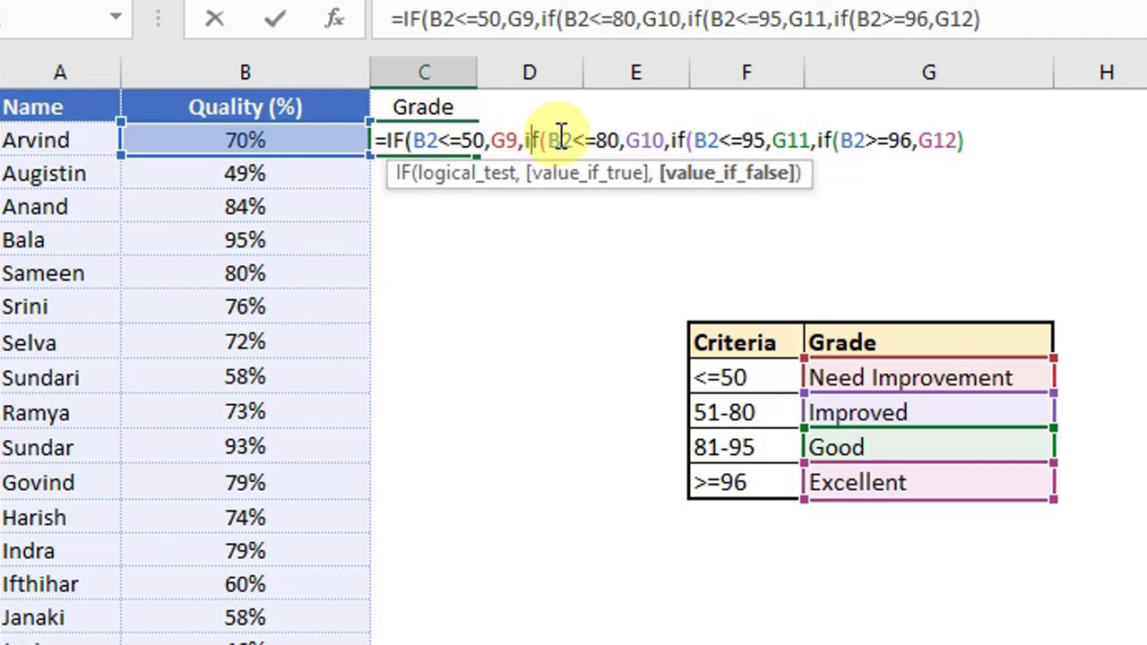
click(627, 140)
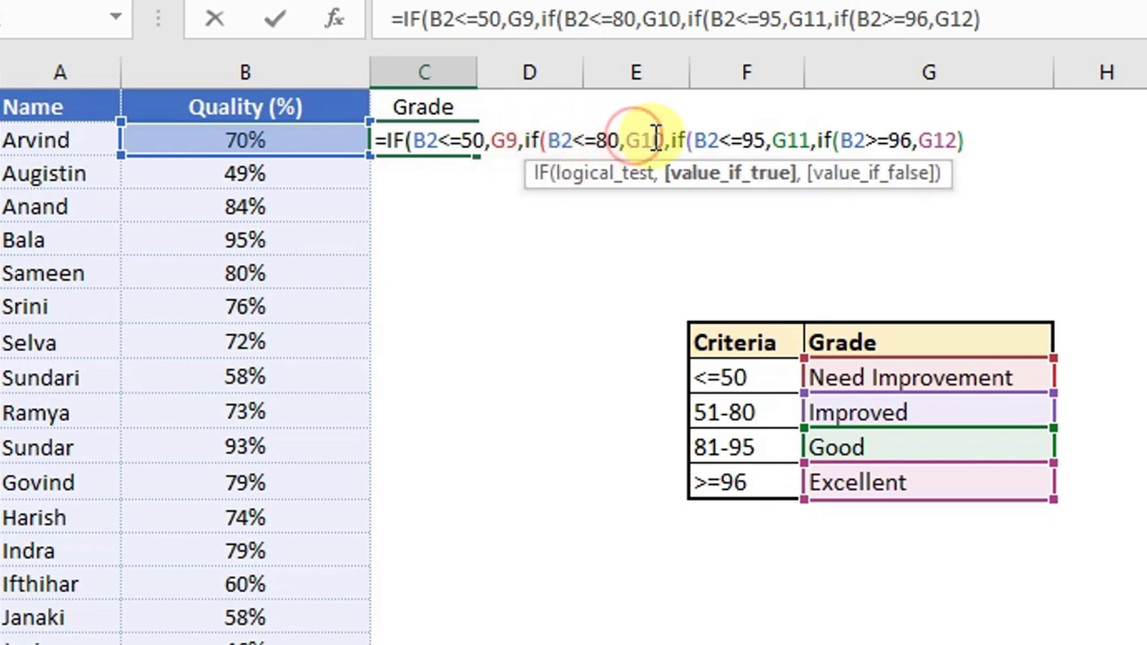
click(672, 141)
click(693, 140)
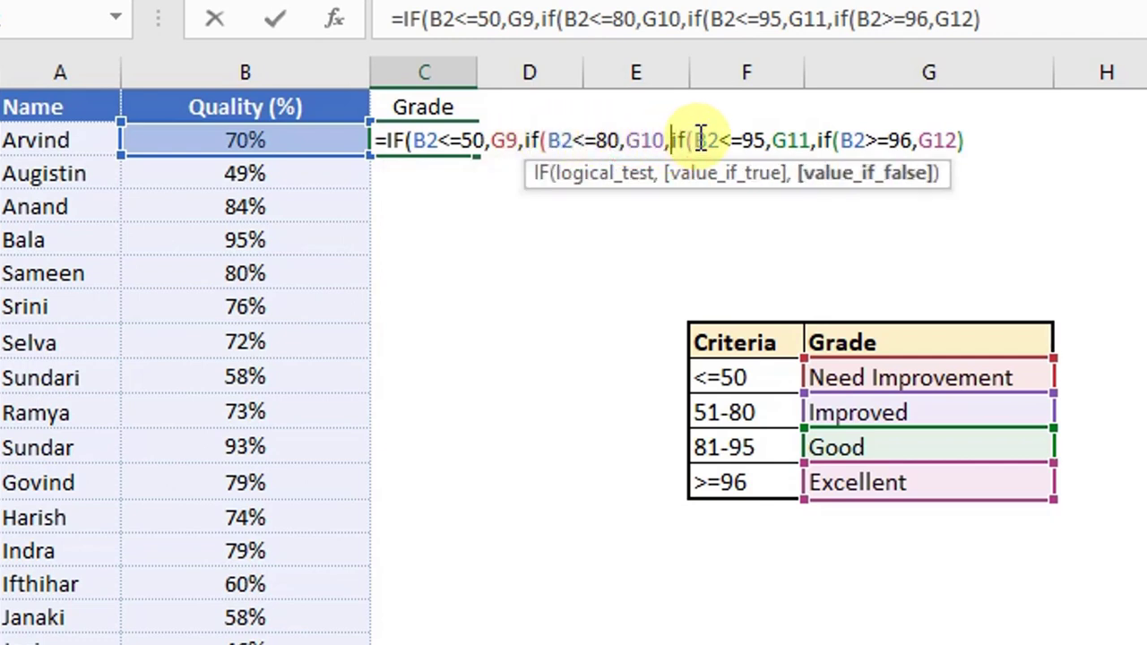
click(818, 140)
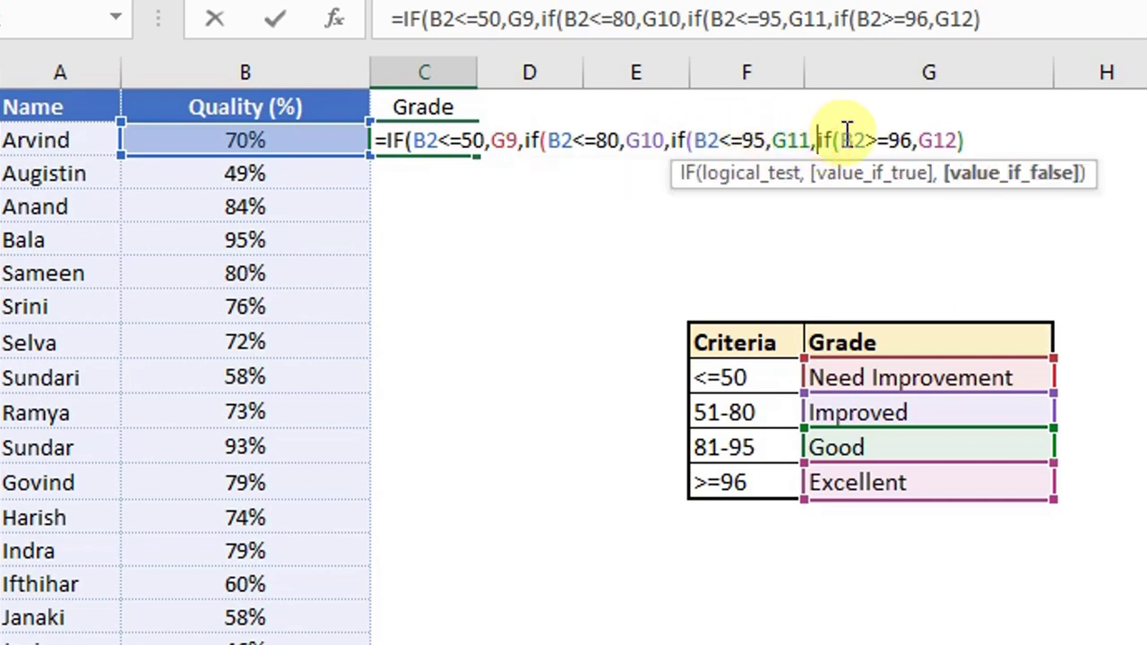
click(962, 139)
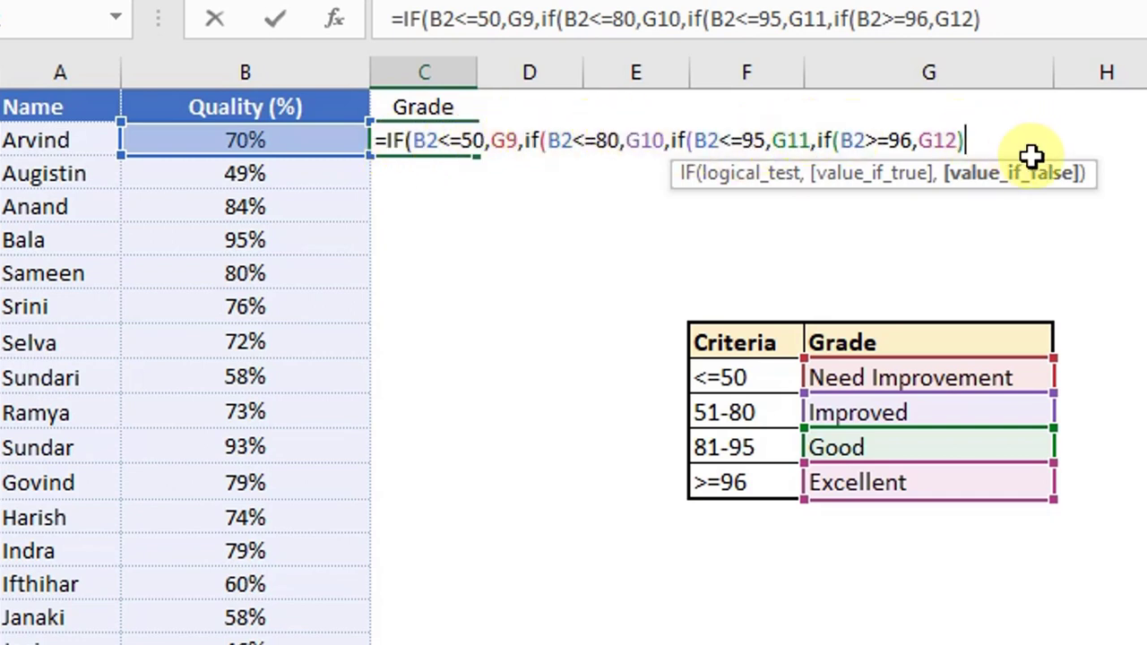
Close and enter the nested IF formula, then fill it from C2 down to C20.
text()))
key(Return)
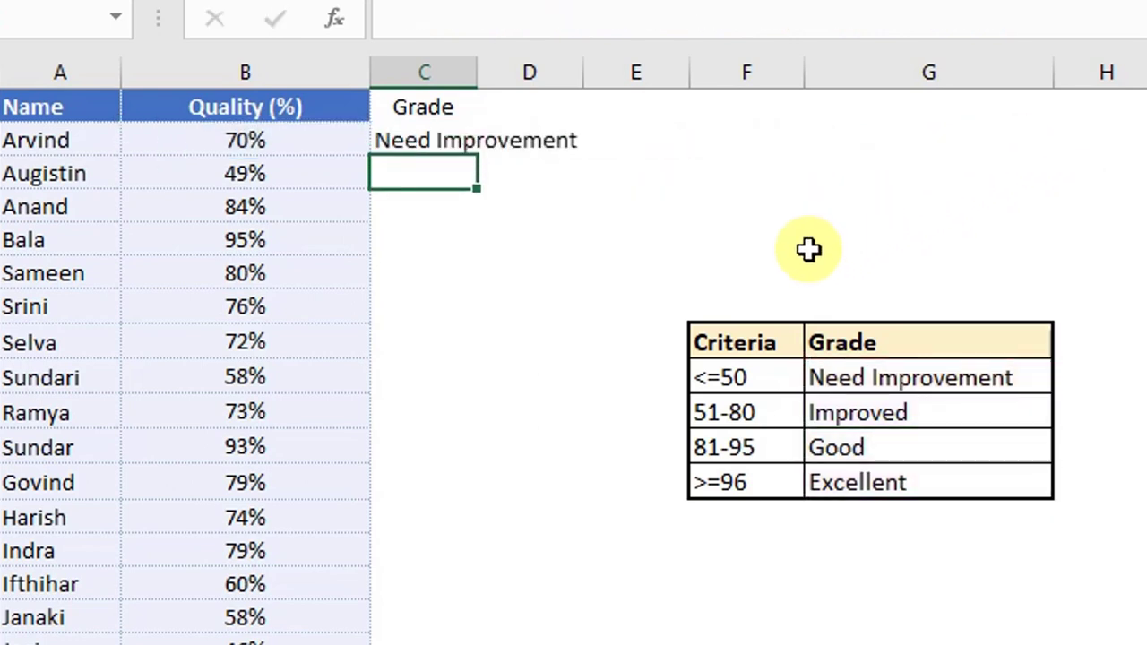
click(433, 140)
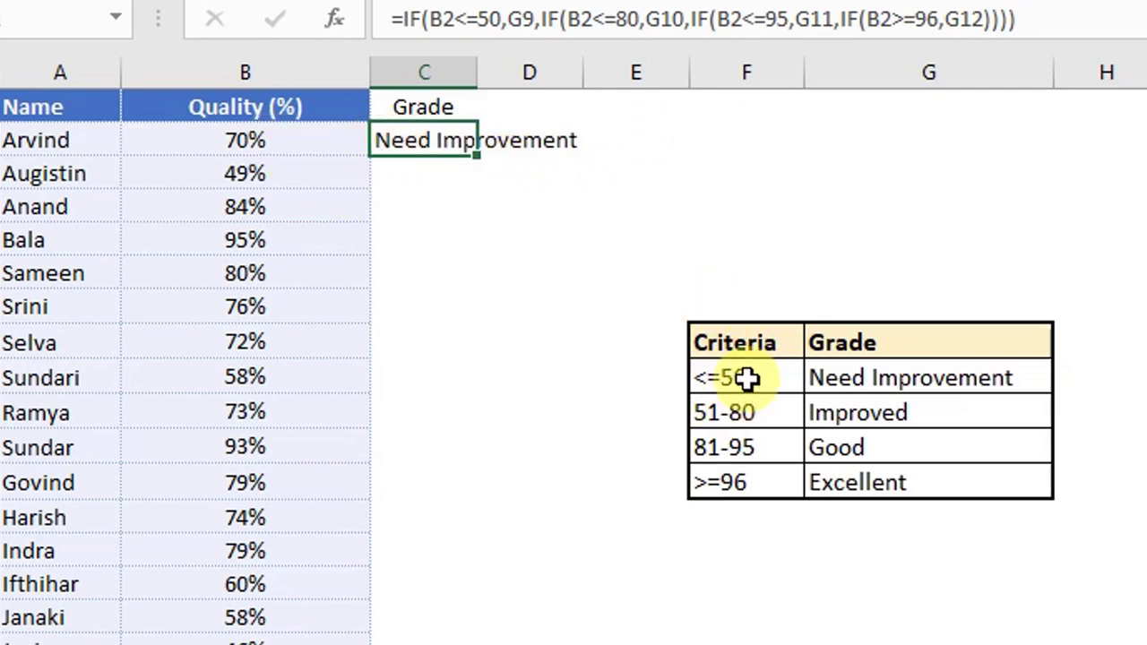
drag(476, 154, 385, 627)
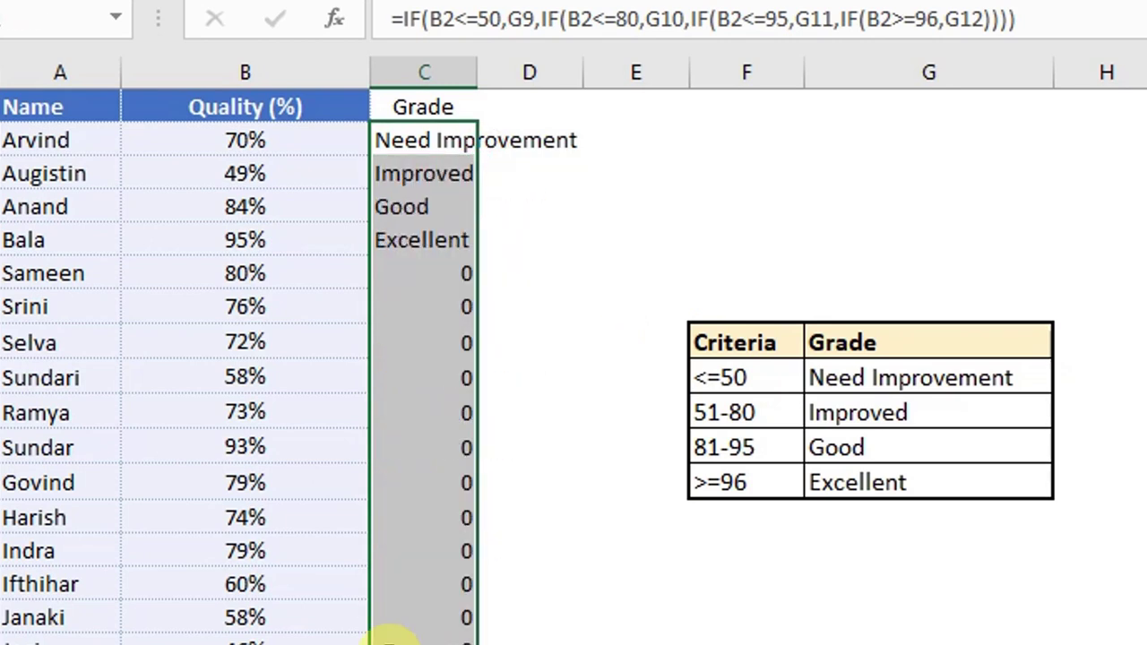
Check the formula copied into C6, then show C2's formula references.
click(438, 156)
click(443, 272)
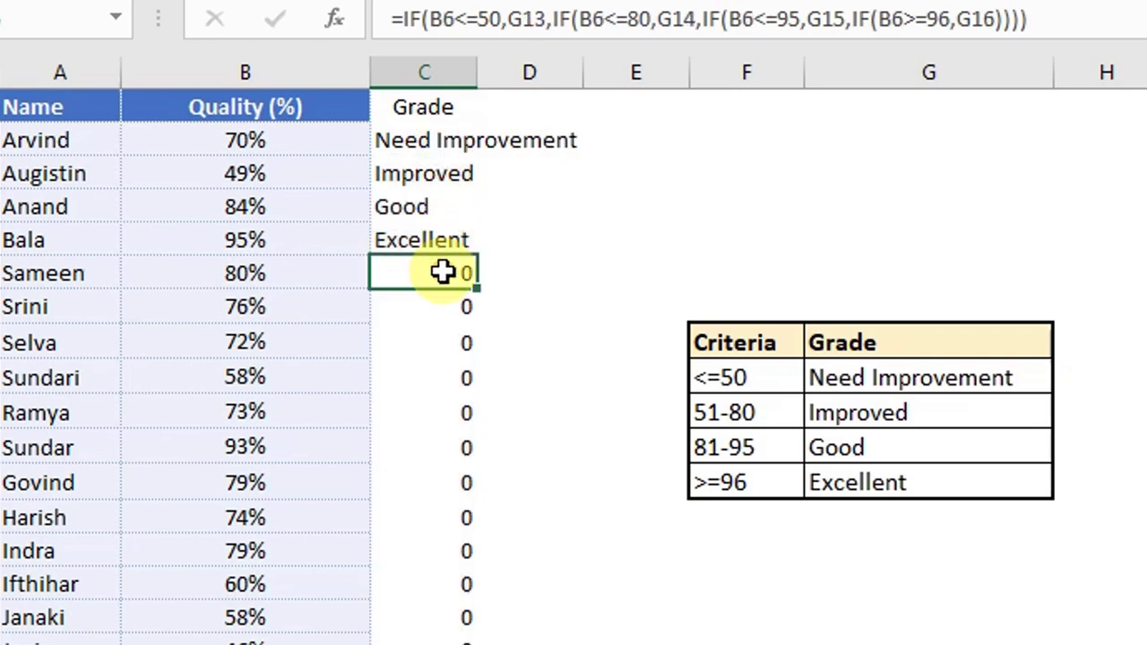
click(450, 141)
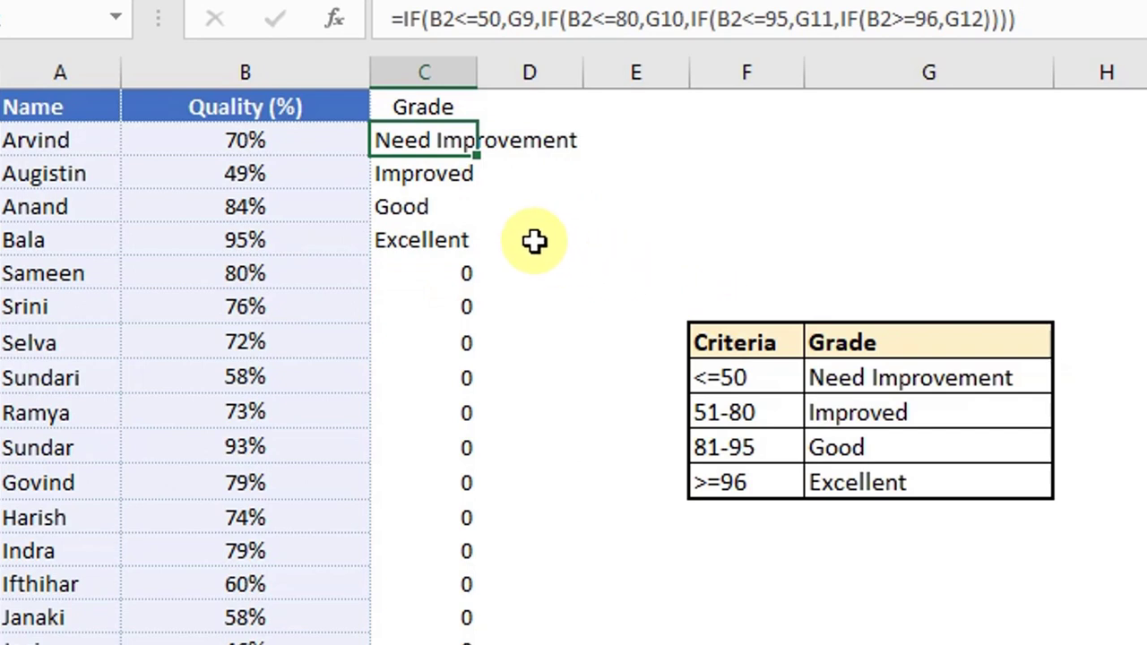
key(F2)
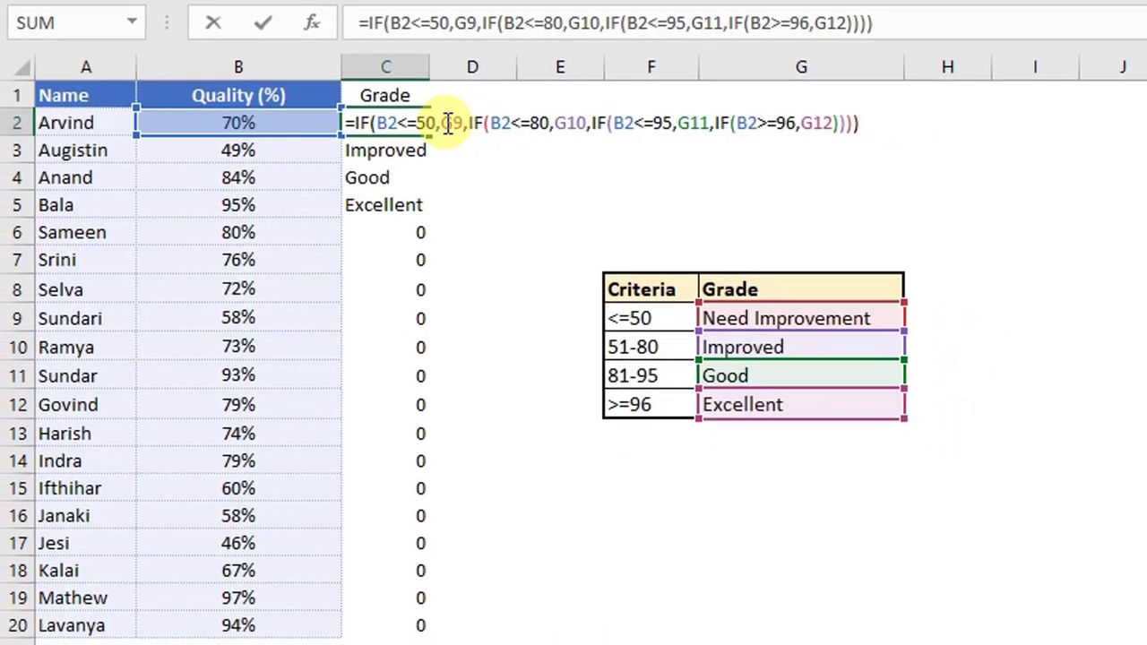
Compare C2's and C11's formulas to see the shifted grade references.
double_click(451, 123)
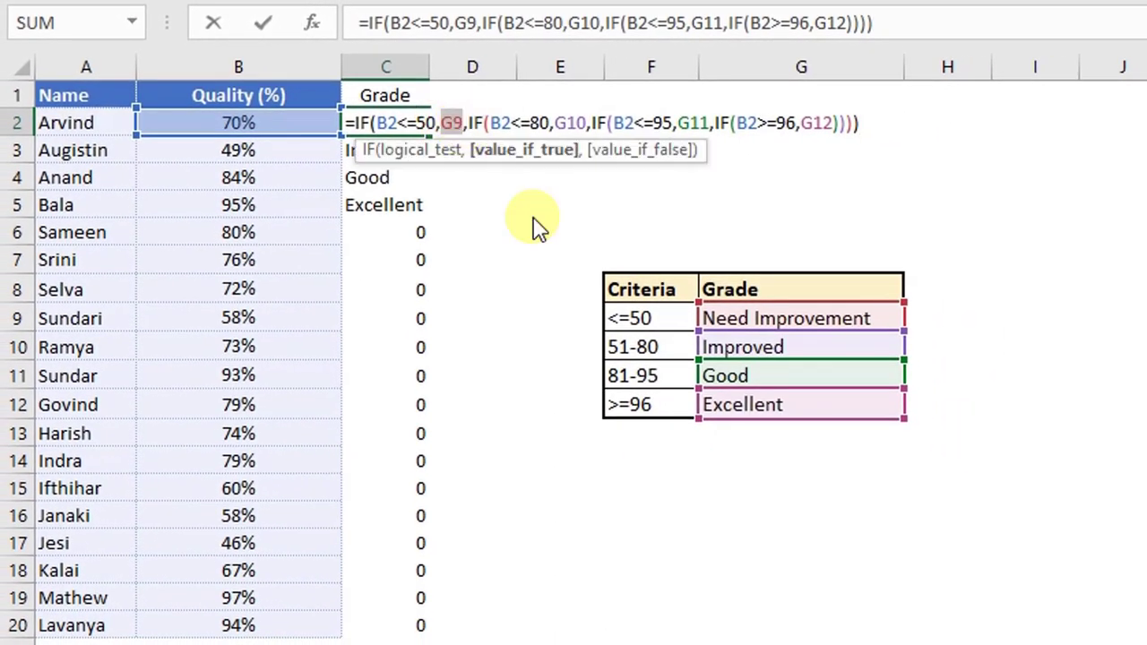
key(Return)
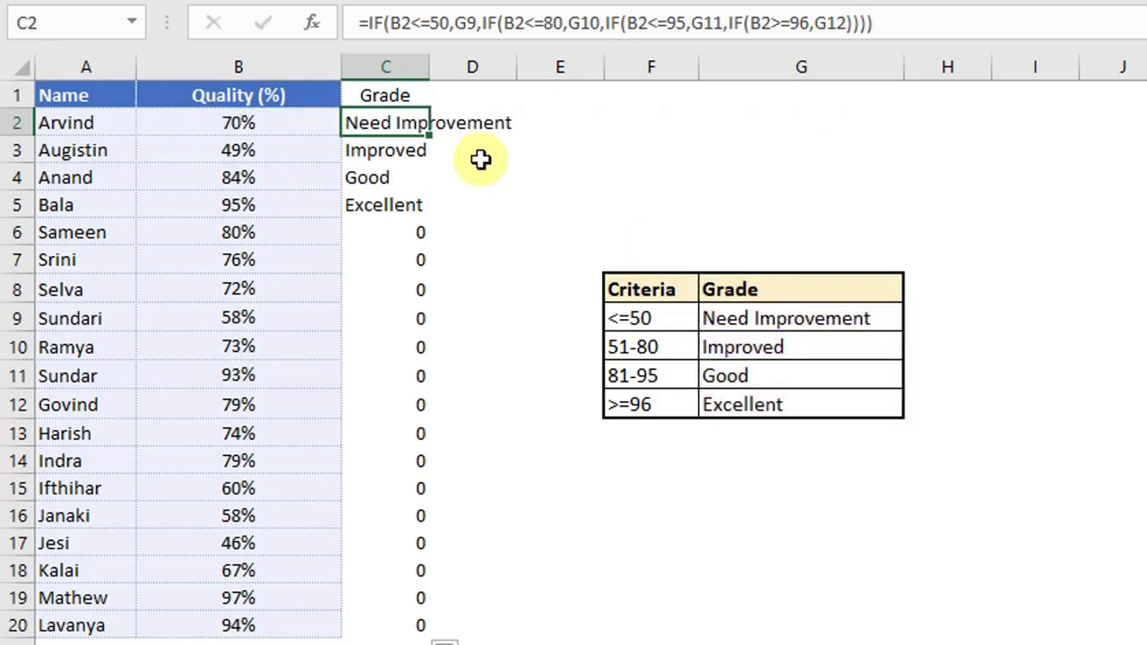
click(403, 122)
double_click(409, 376)
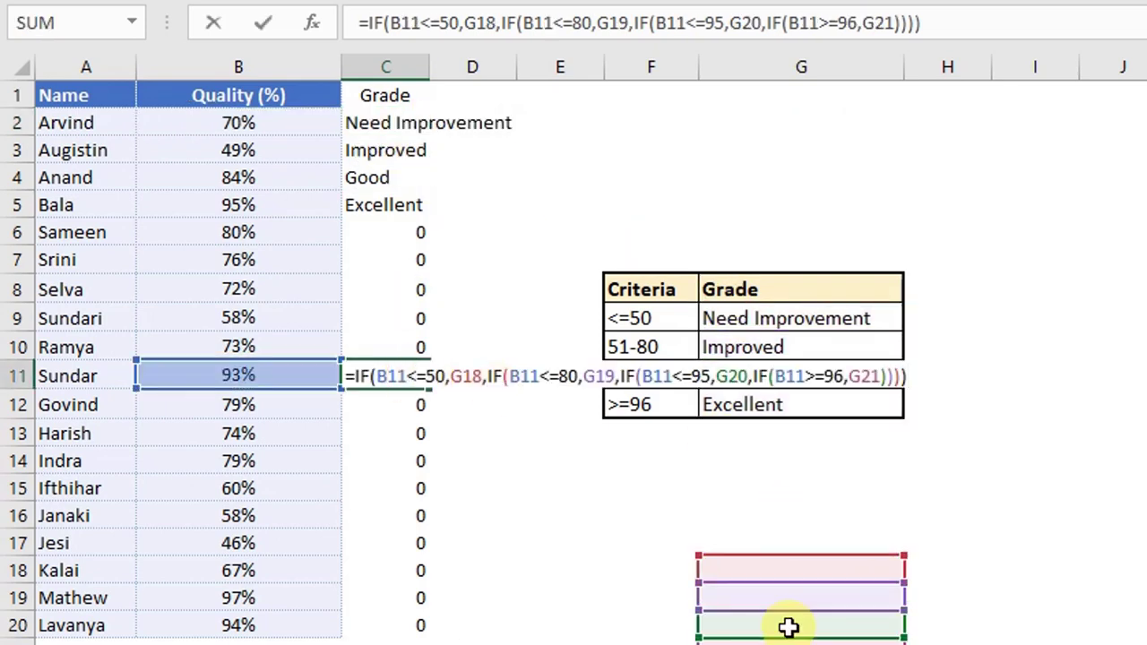
key(Escape)
double_click(416, 122)
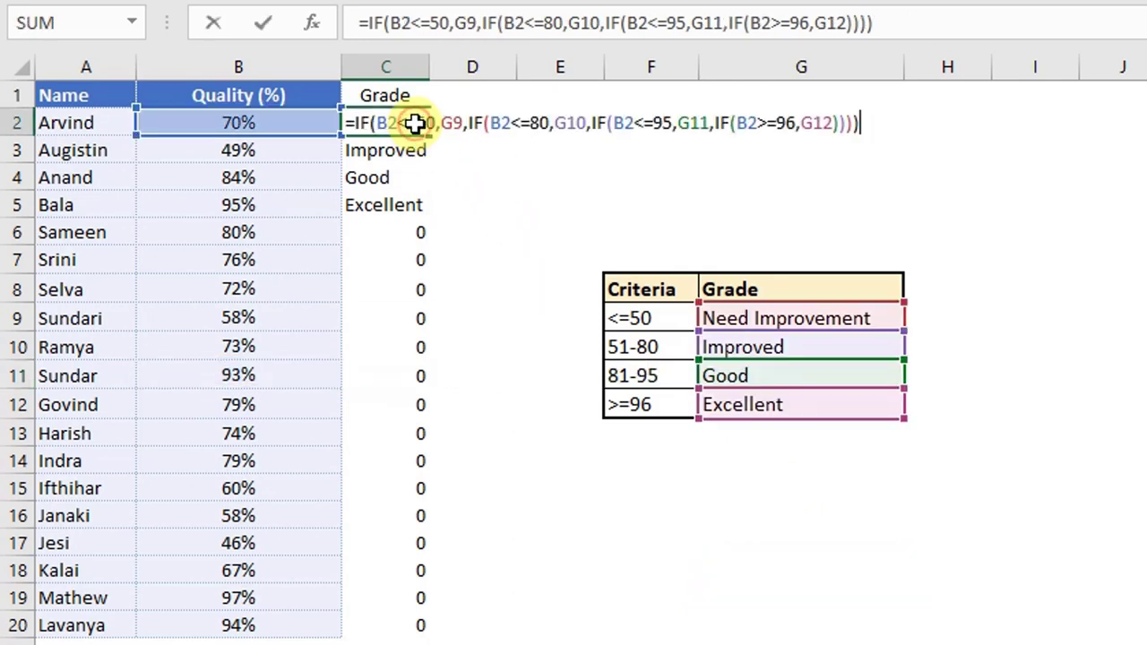
key(Escape)
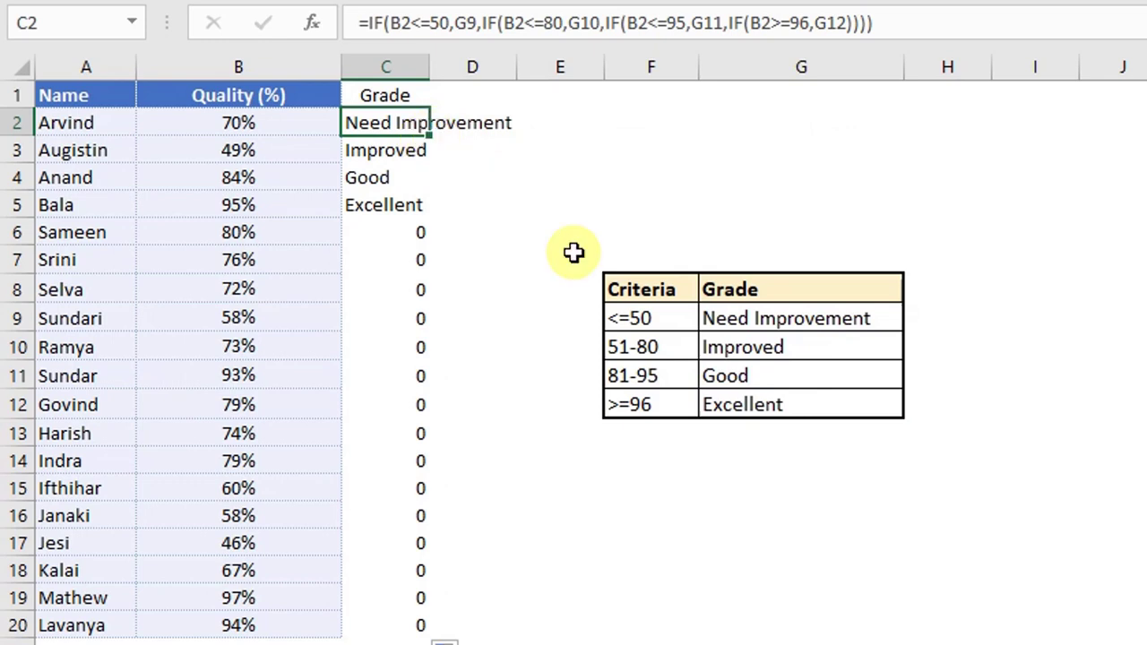
Lock the grade references as $G$9, $G$10, $G$11 and $G$12 using F4.
double_click(404, 120)
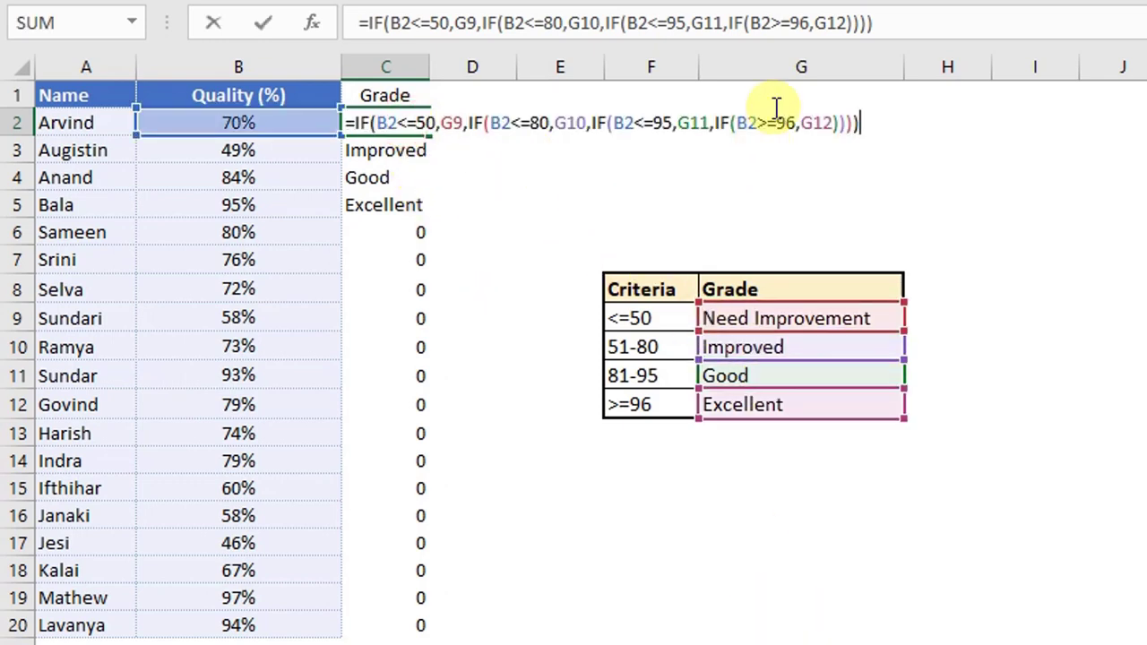
click(445, 113)
key(F4)
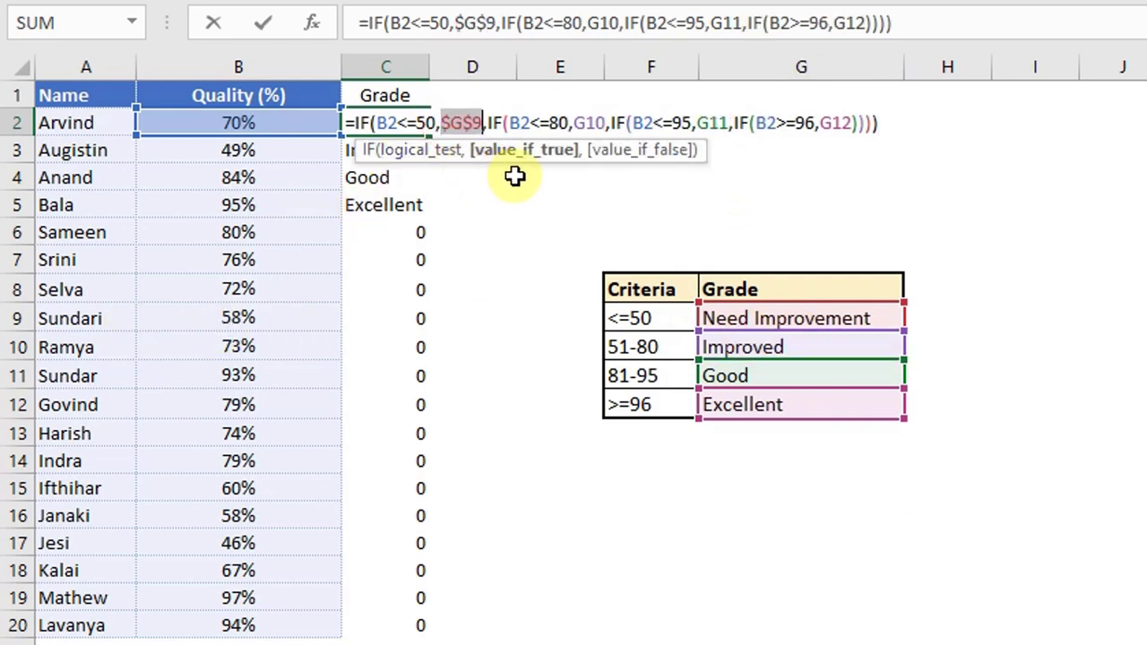
click(592, 123)
key(F4)
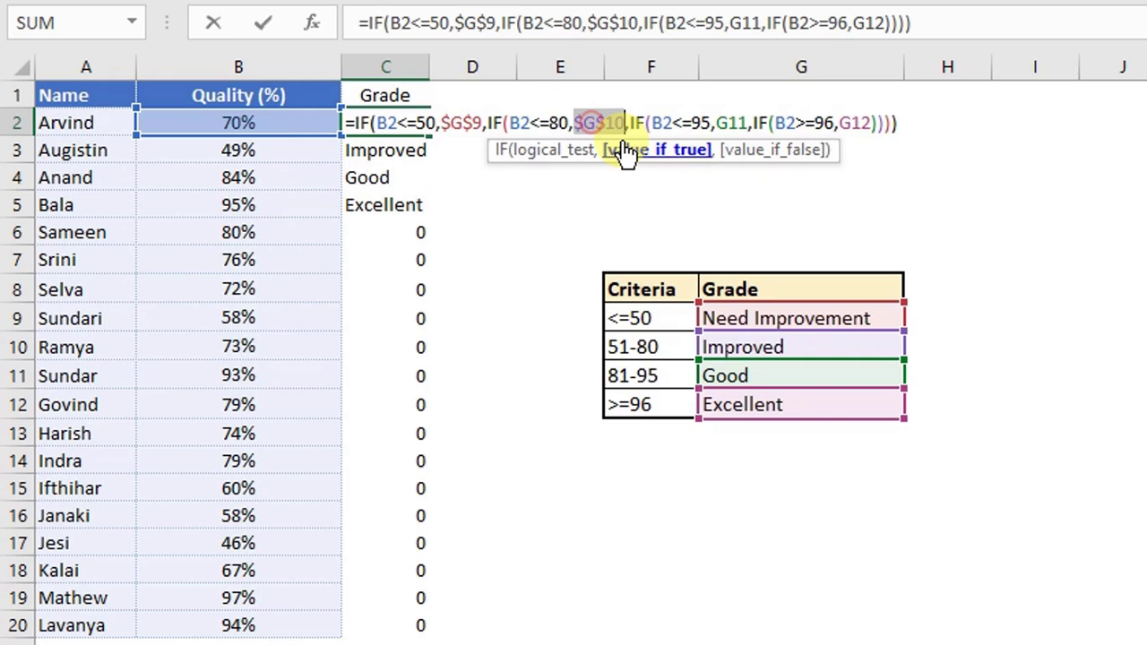
click(700, 123)
click(730, 125)
key(F4)
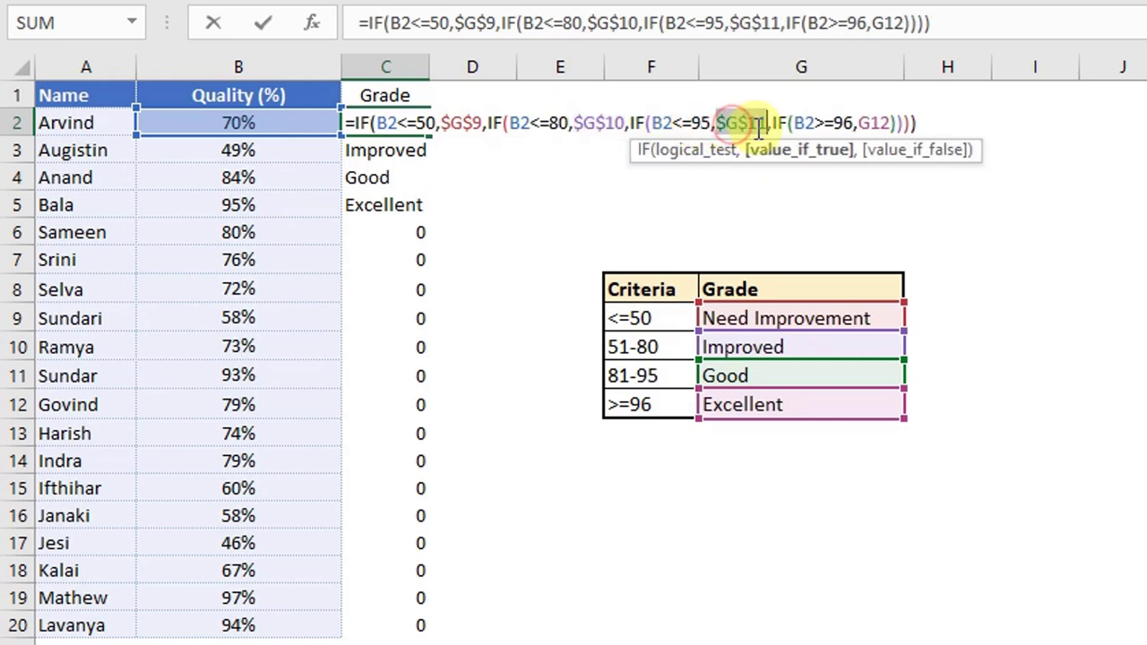
click(872, 126)
key(F4)
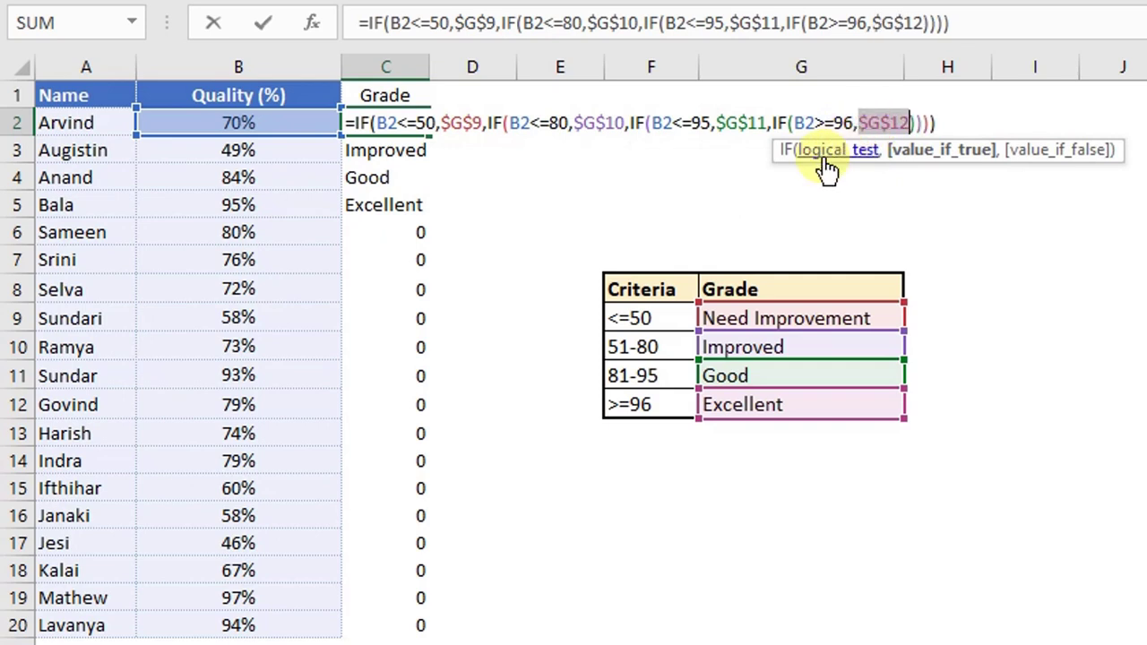
key(Return)
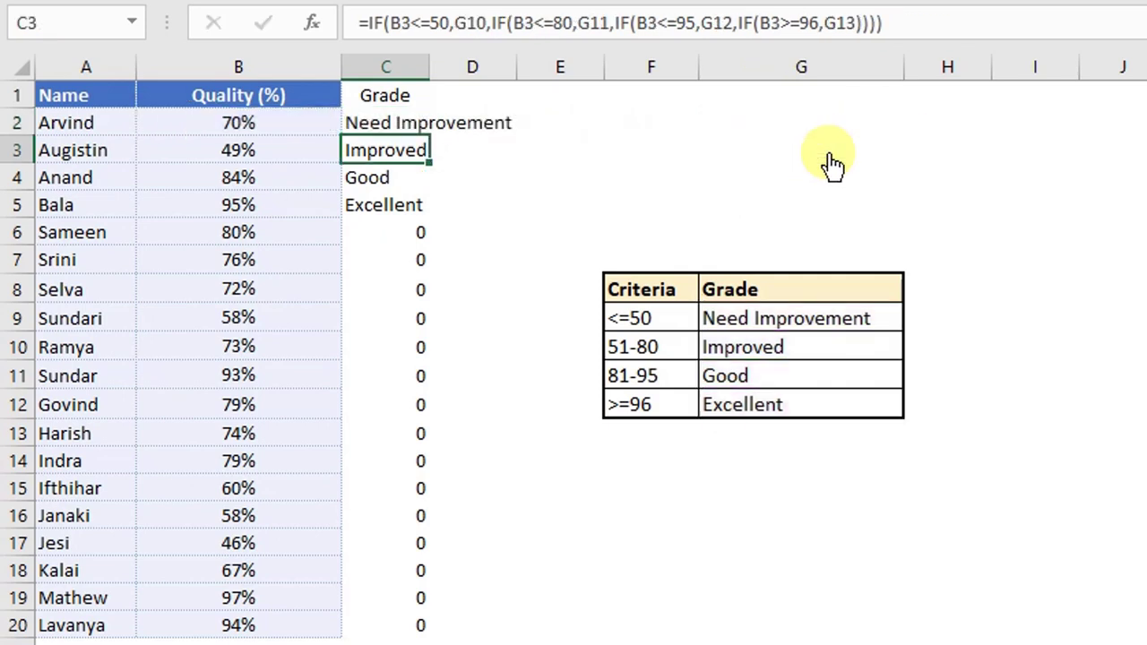
Copy the locked grade formula from C2 down to C20 and check C7.
click(418, 128)
double_click(431, 141)
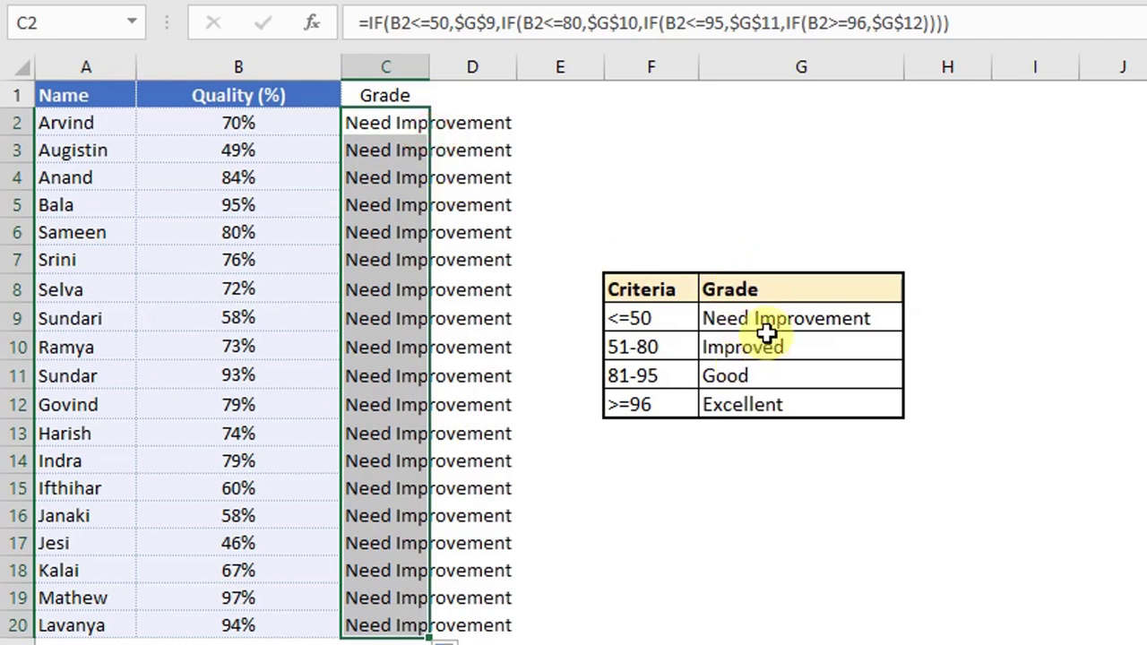
click(427, 259)
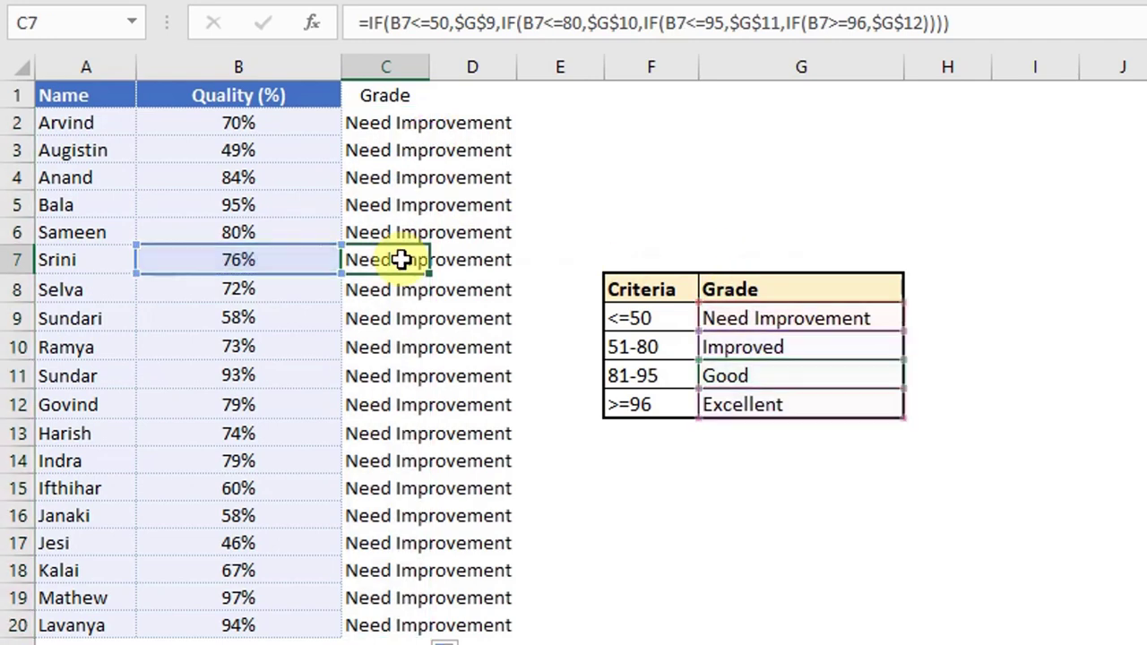
Step through the copied formulas from C2 to C9, then reopen C2's formula.
click(405, 125)
key(F2)
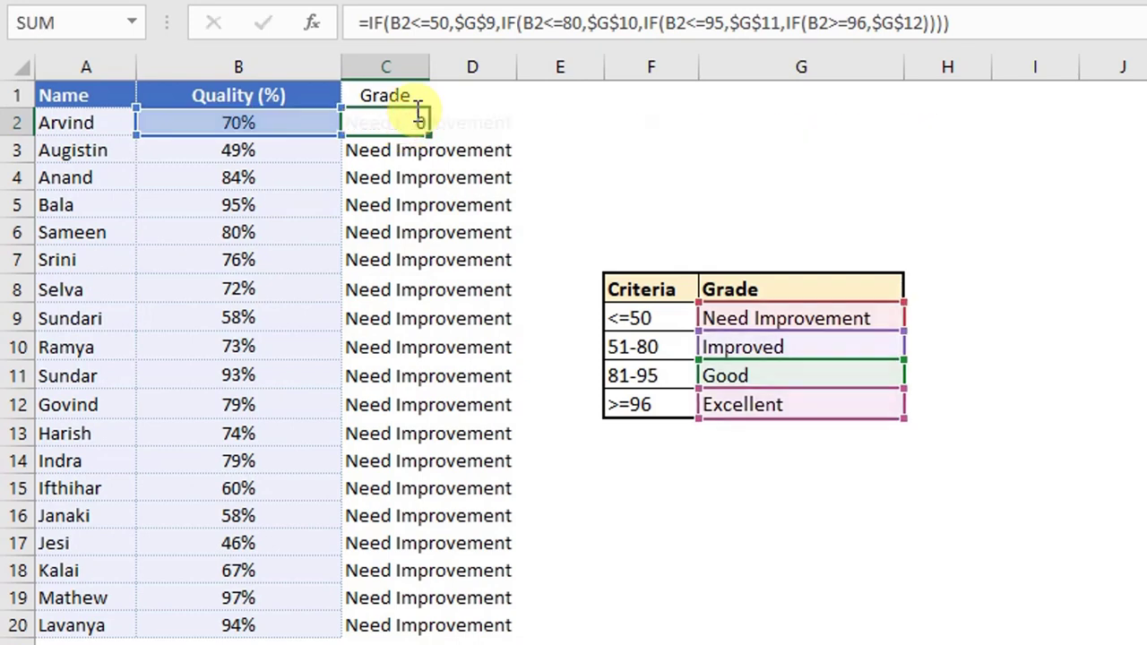
key(Return)
key(Return)
key(Return)
key(F2)
key(Return)
key(Return)
key(Return)
key(Return)
key(F2)
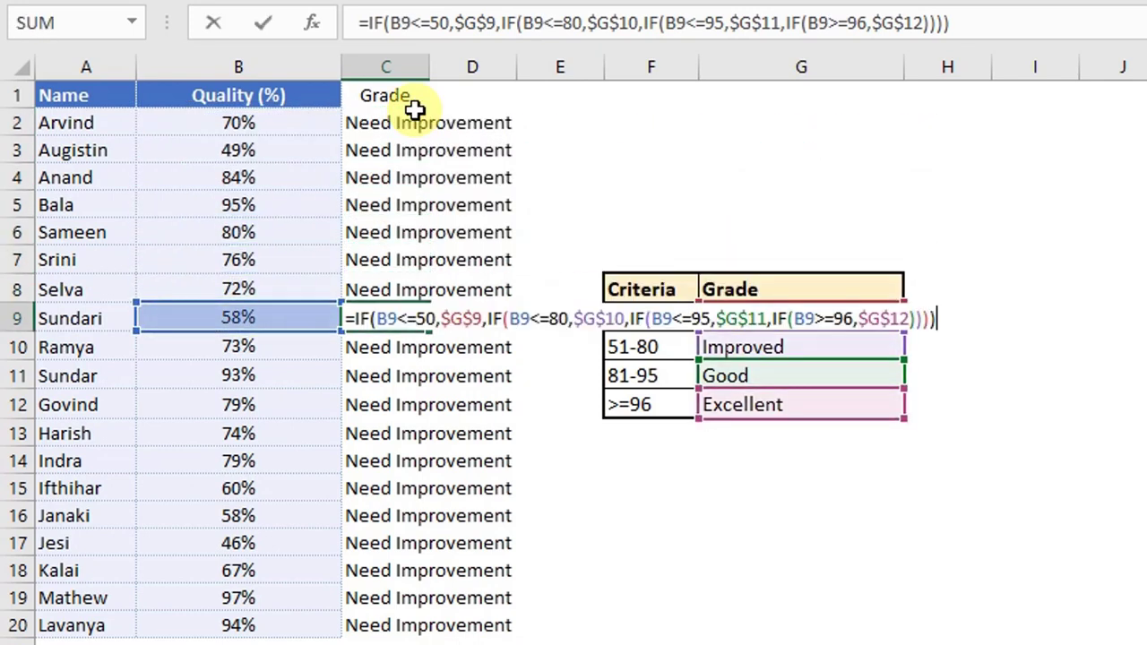
key(Escape)
key(Up)
click(412, 106)
double_click(411, 111)
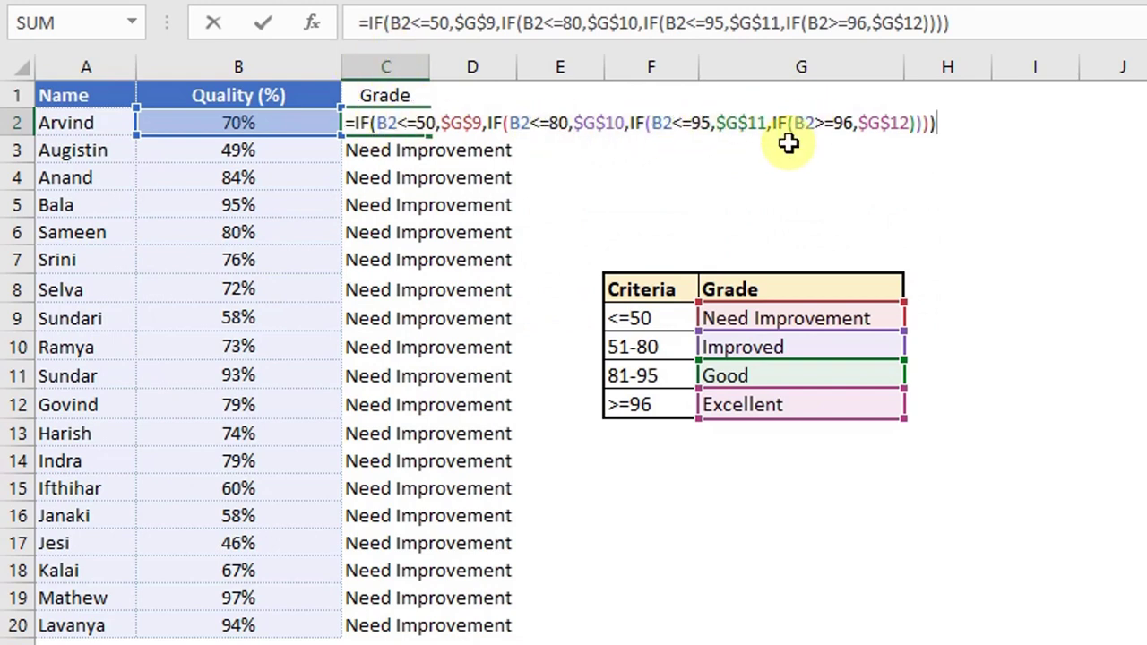
key(Escape)
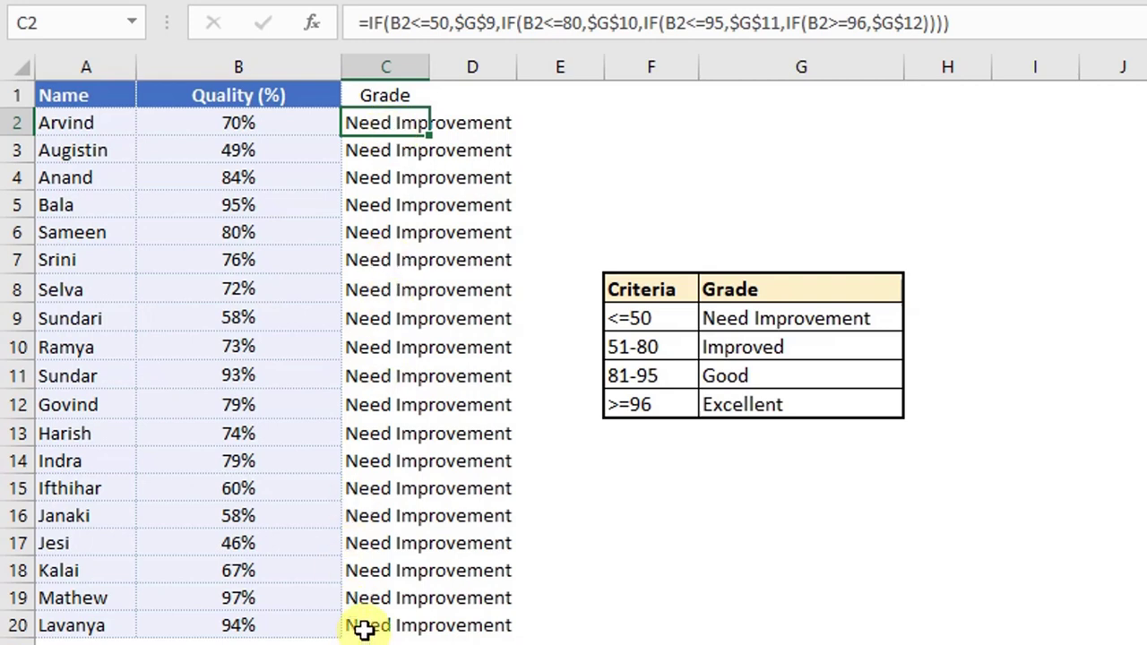
key(F2)
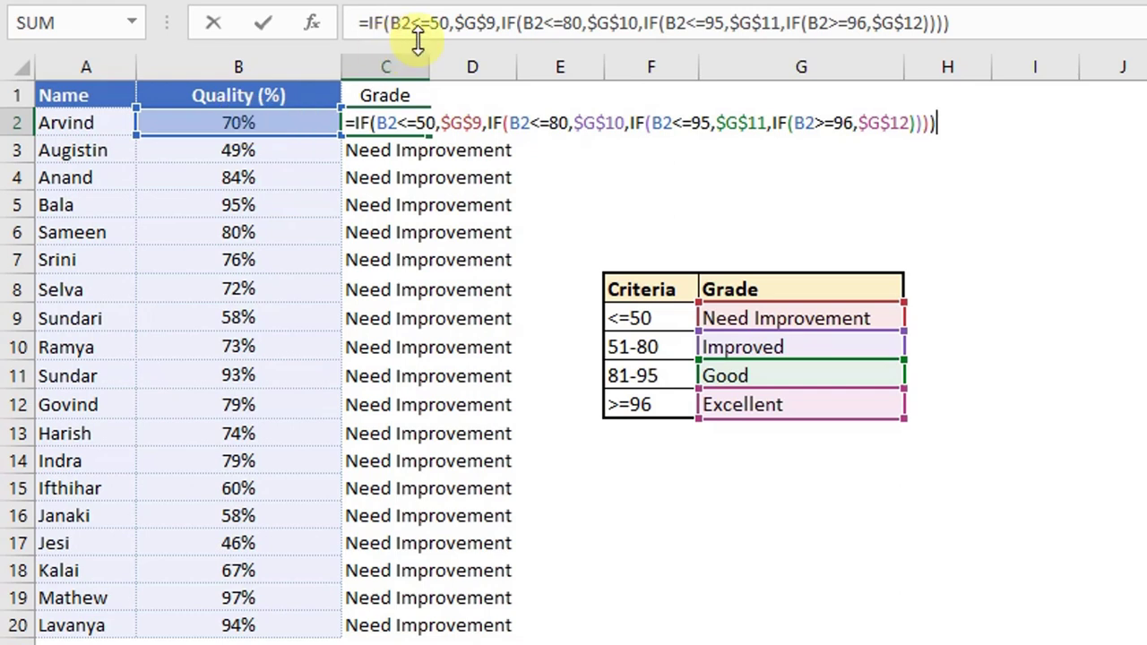
Change C2's thresholds to 50%, 80%, 95% and 96% so Arvind's 70% shows Improved.
click(452, 24)
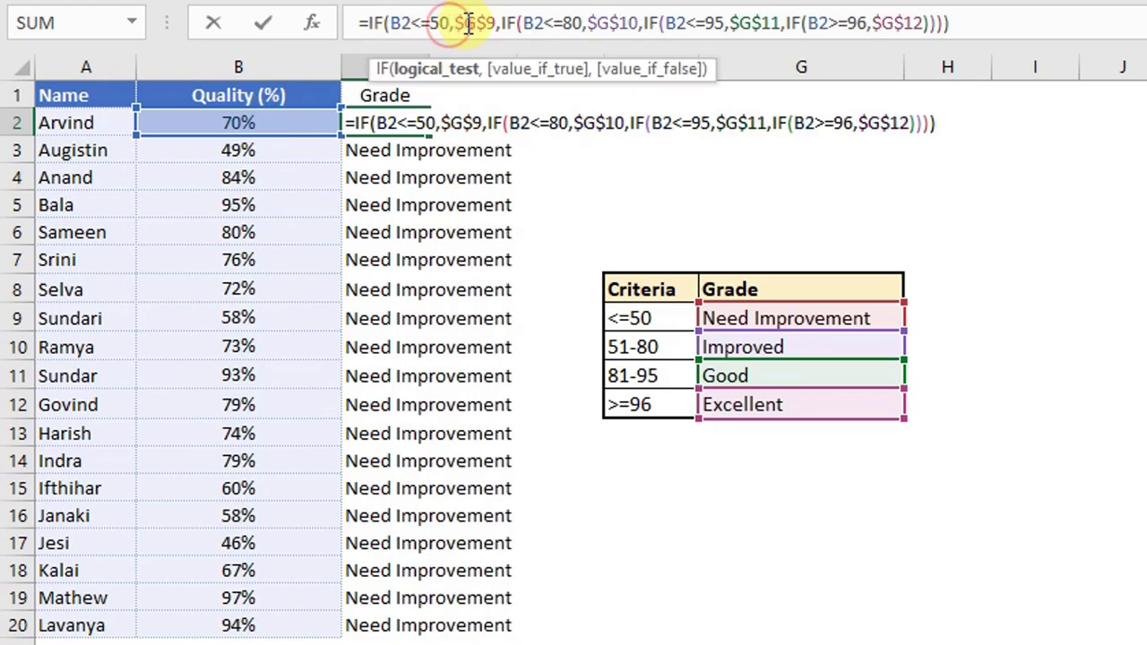
text(%)
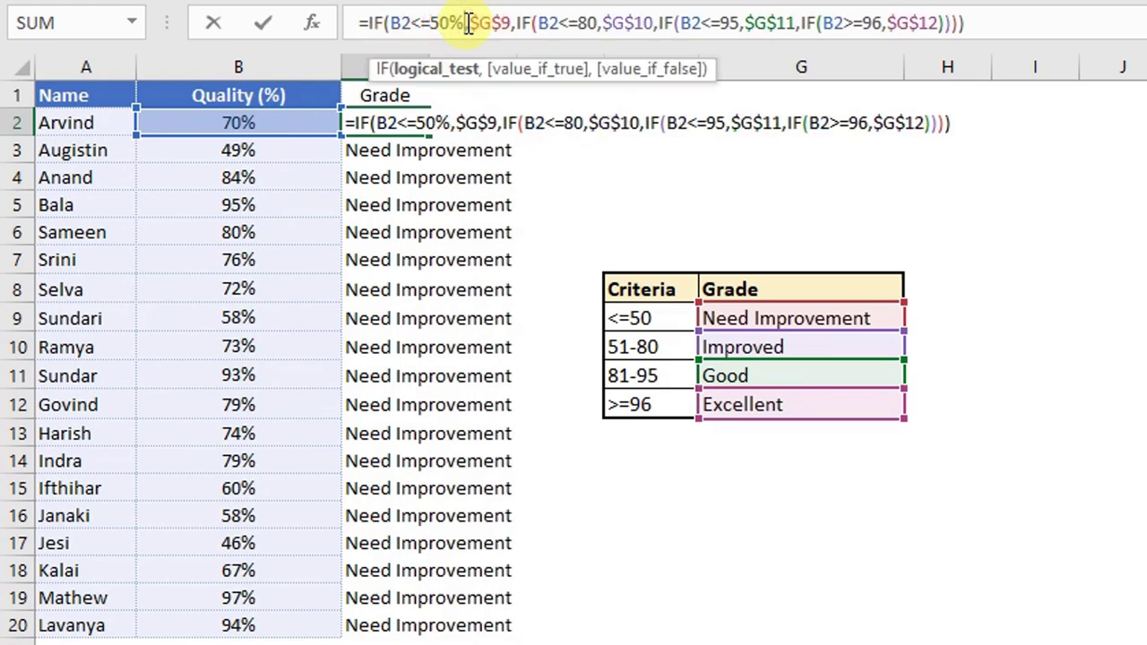
click(599, 24)
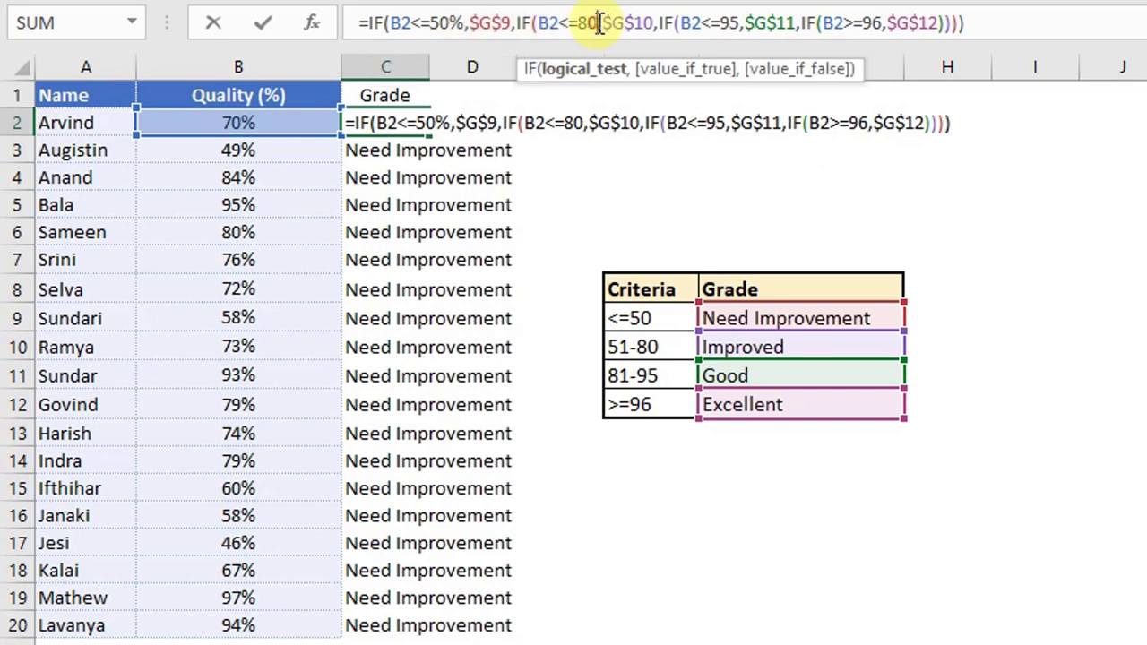
text(%)
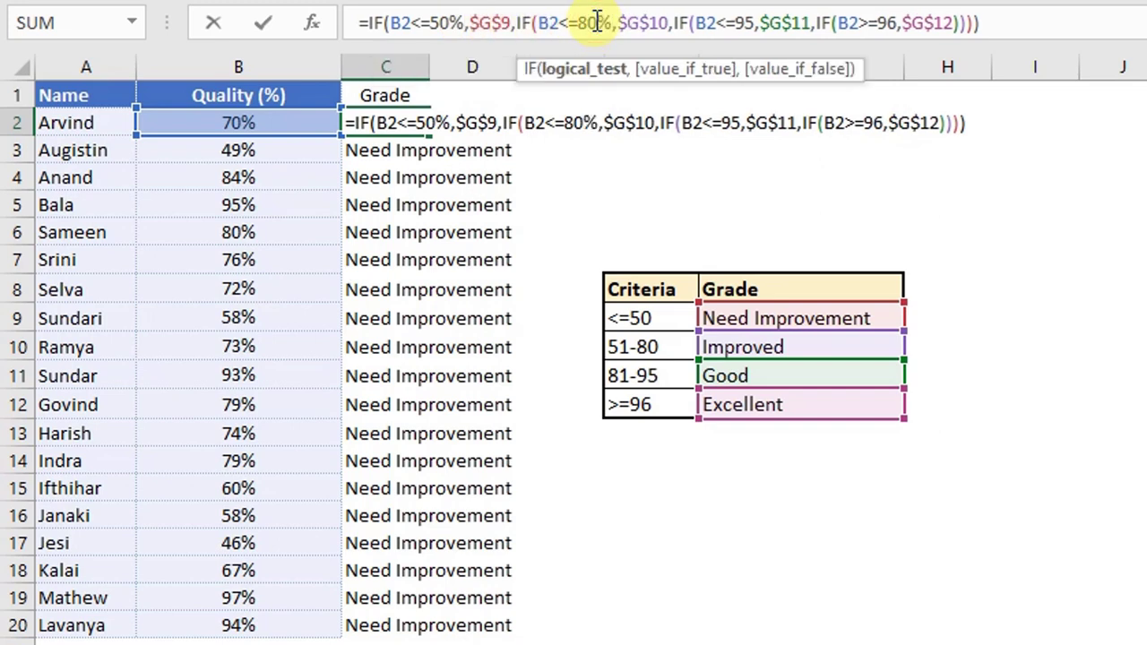
click(750, 23)
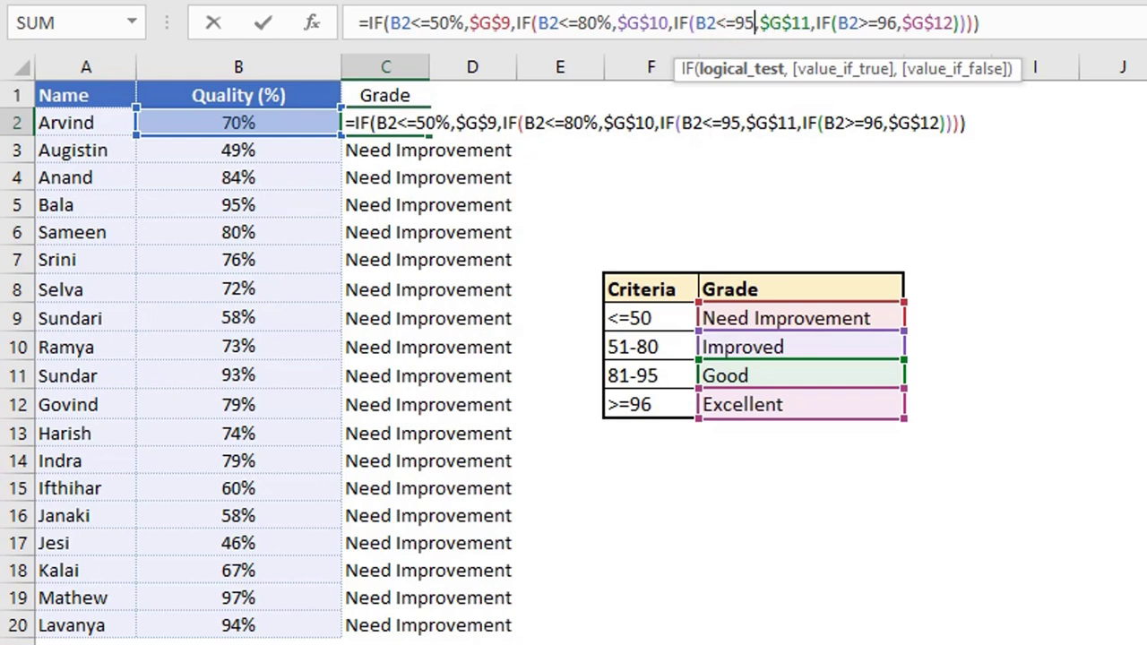
text(%)
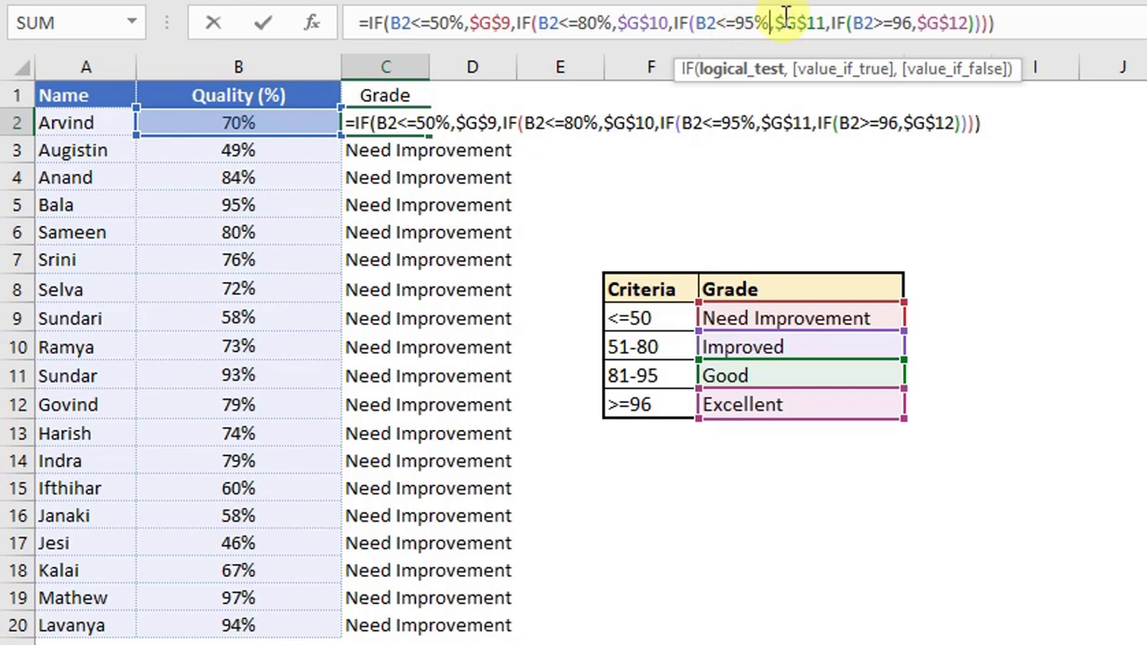
click(912, 22)
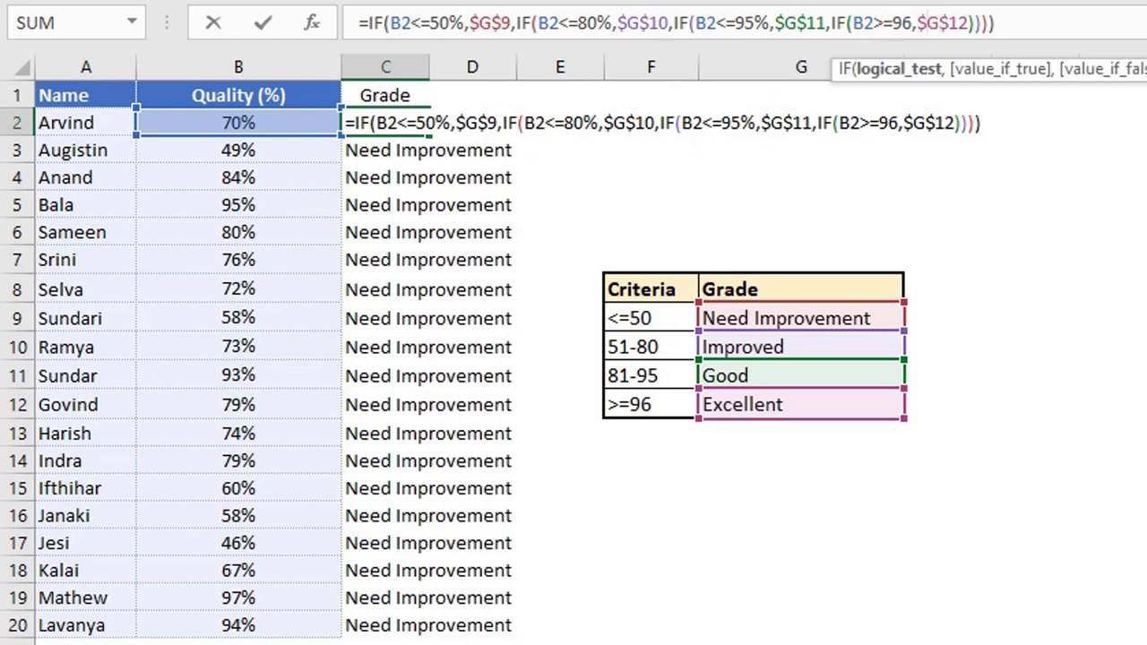
text(%)
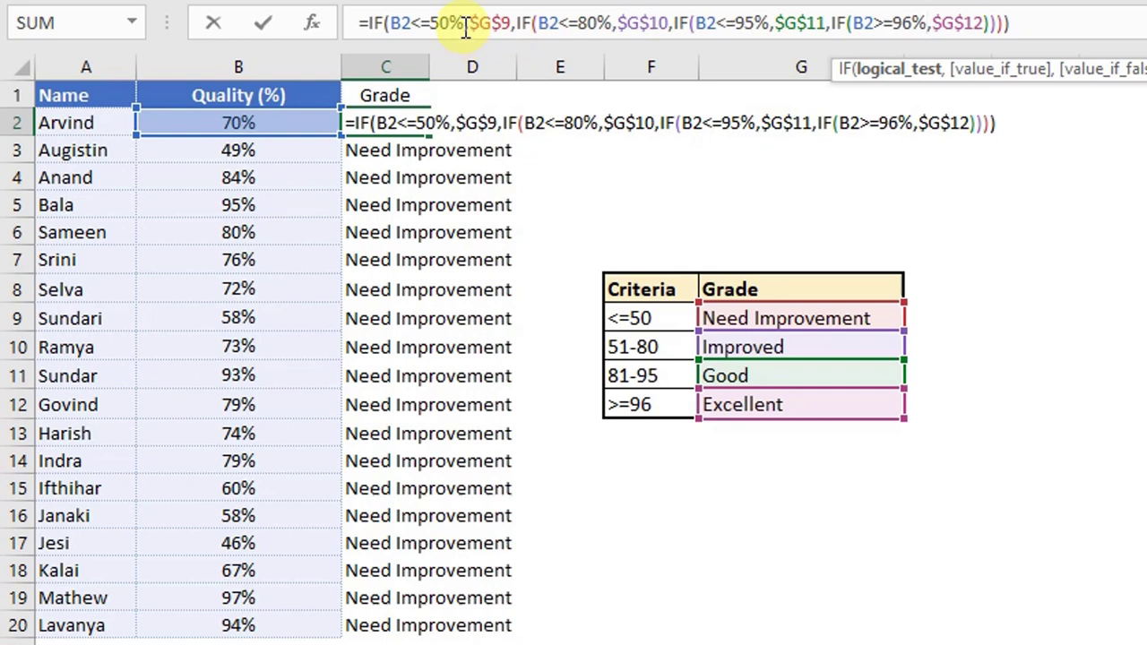
key(Return)
key(Up)
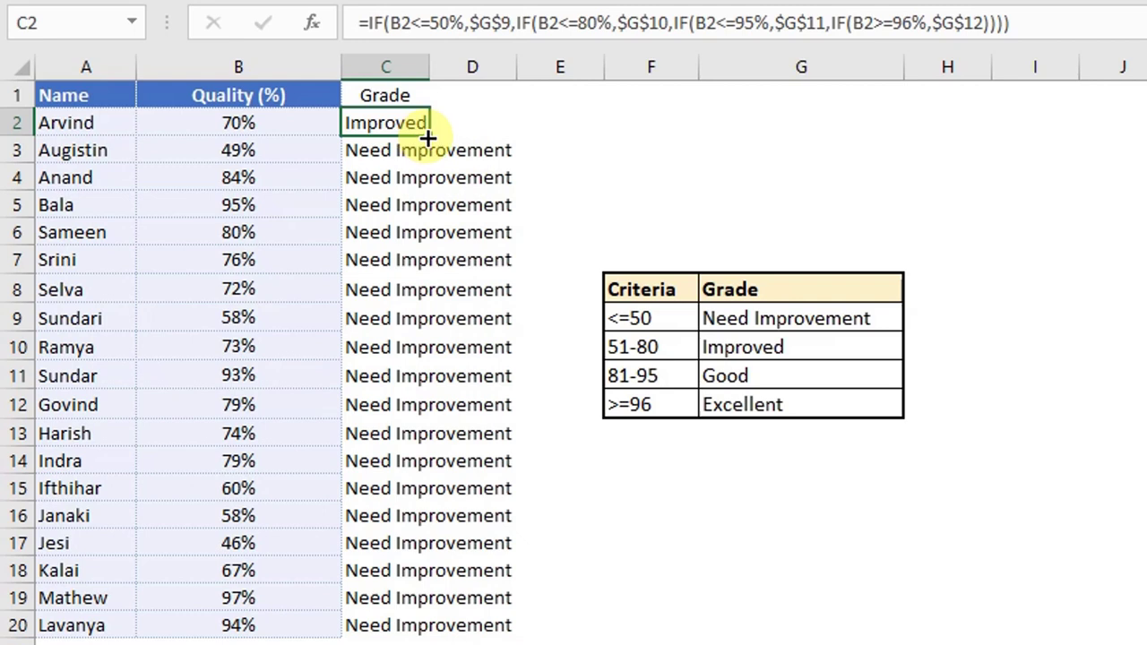
Fill the percentage formula down to C20 and confirm 70% gives Improved, 49% Need Improvement.
double_click(429, 137)
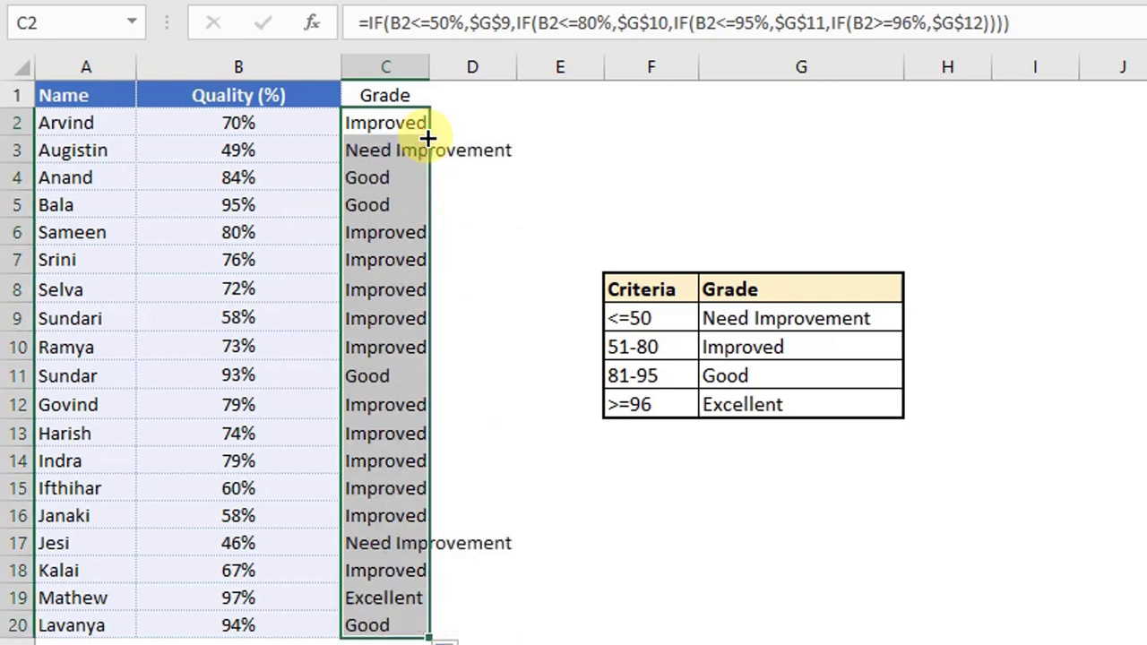
click(415, 152)
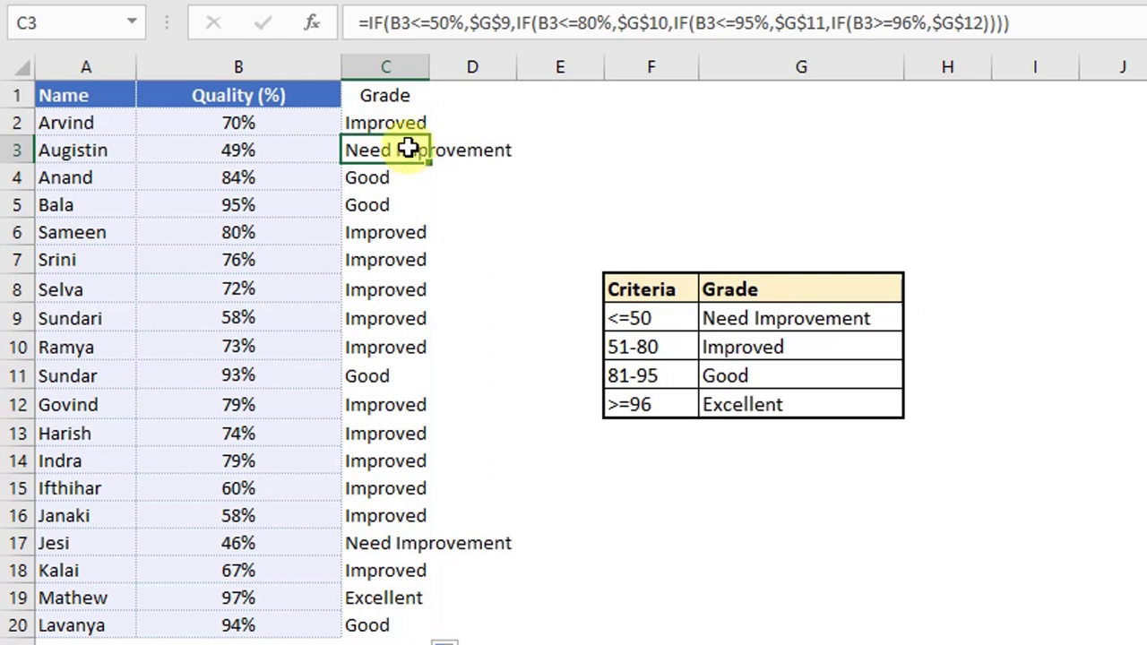
click(407, 122)
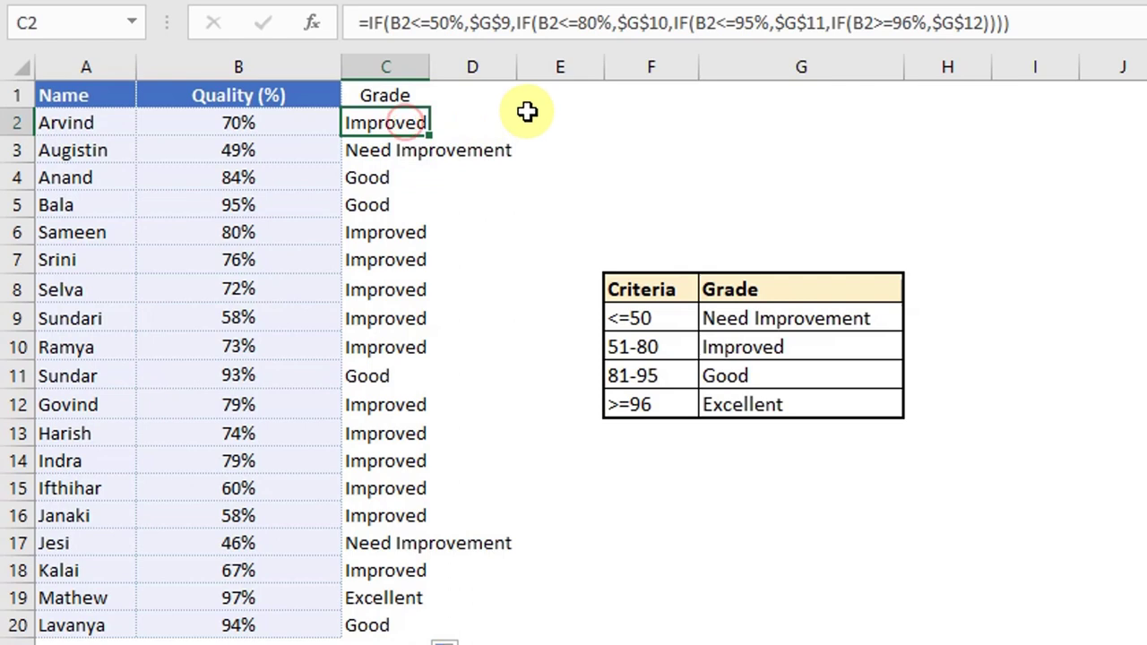
click(267, 132)
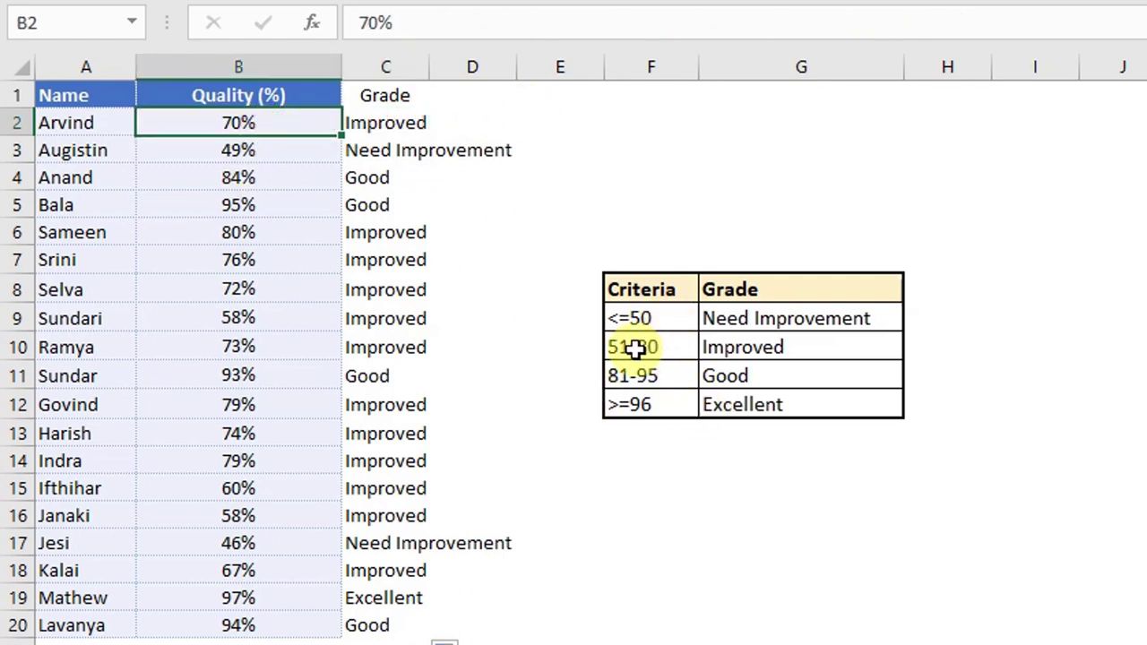
drag(645, 353, 763, 340)
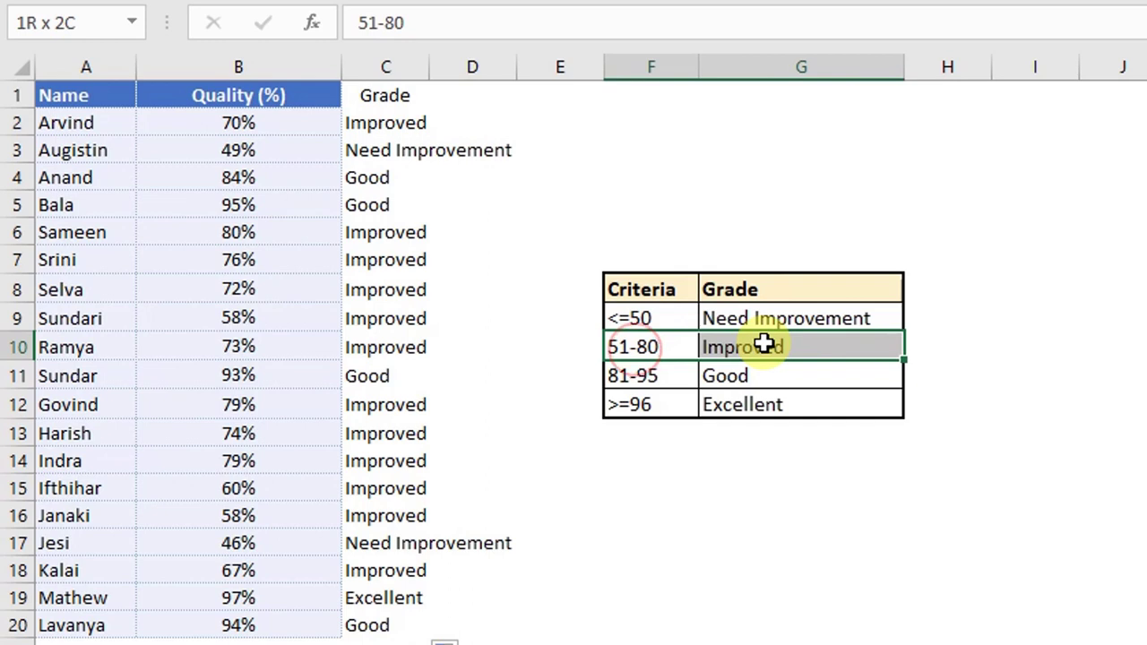
click(351, 121)
click(237, 149)
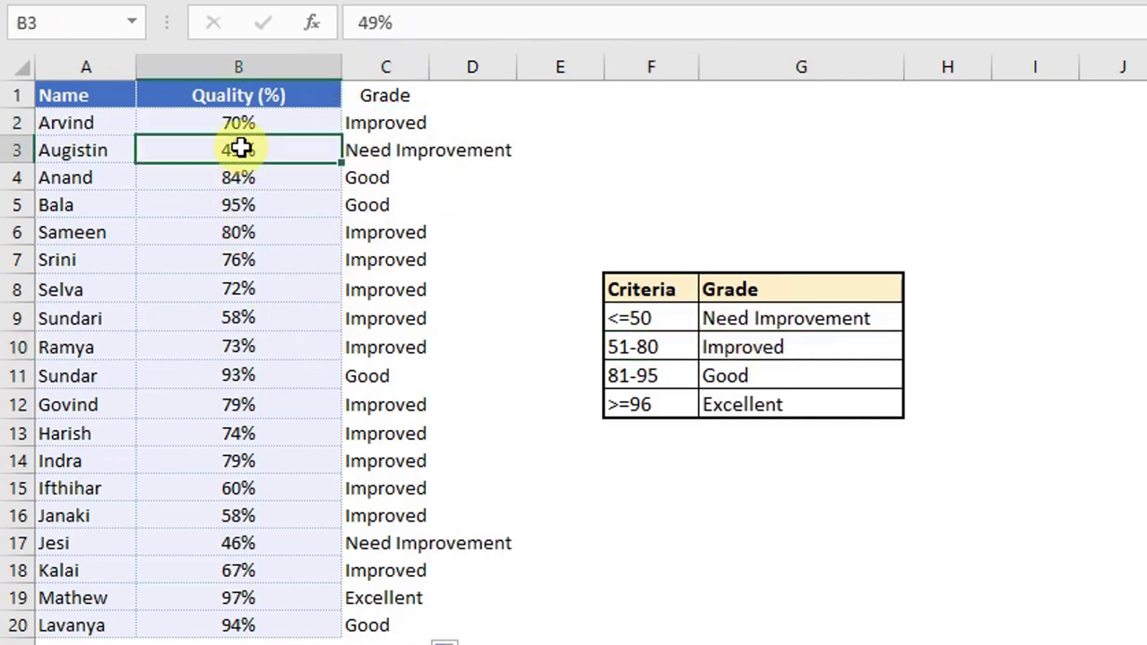
click(620, 327)
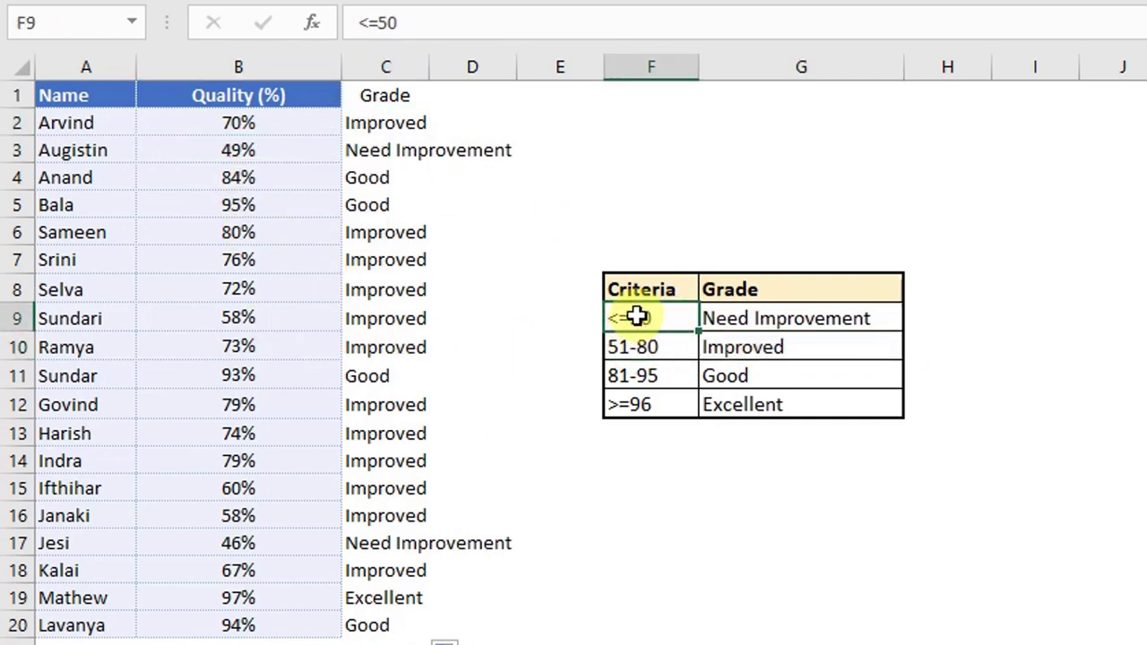
click(796, 323)
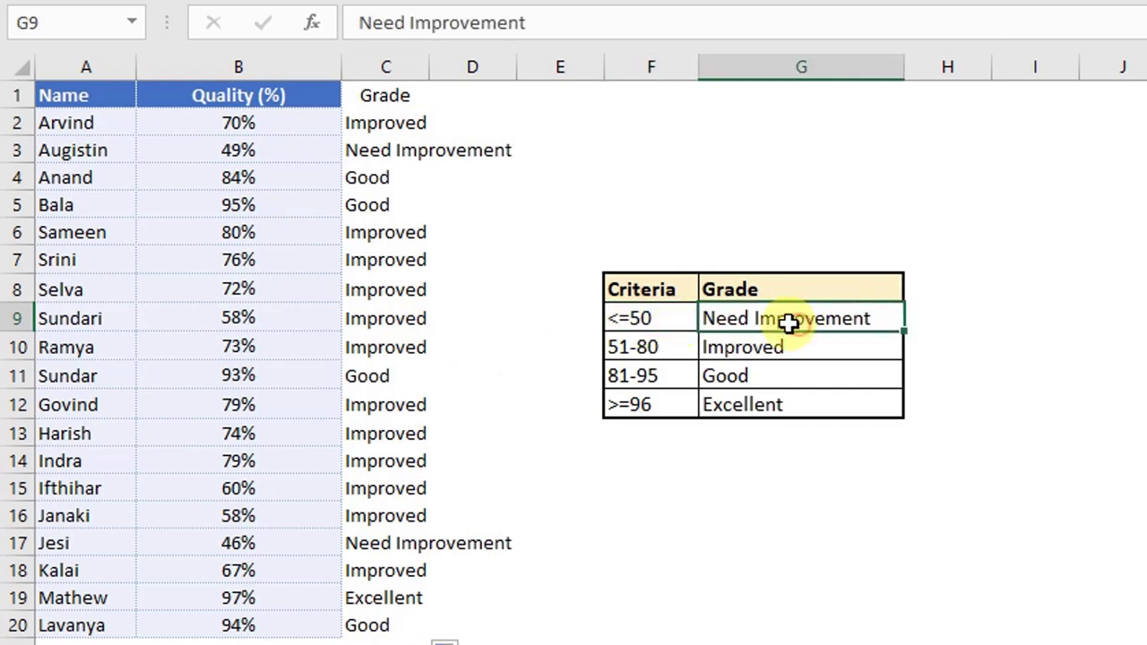
click(386, 153)
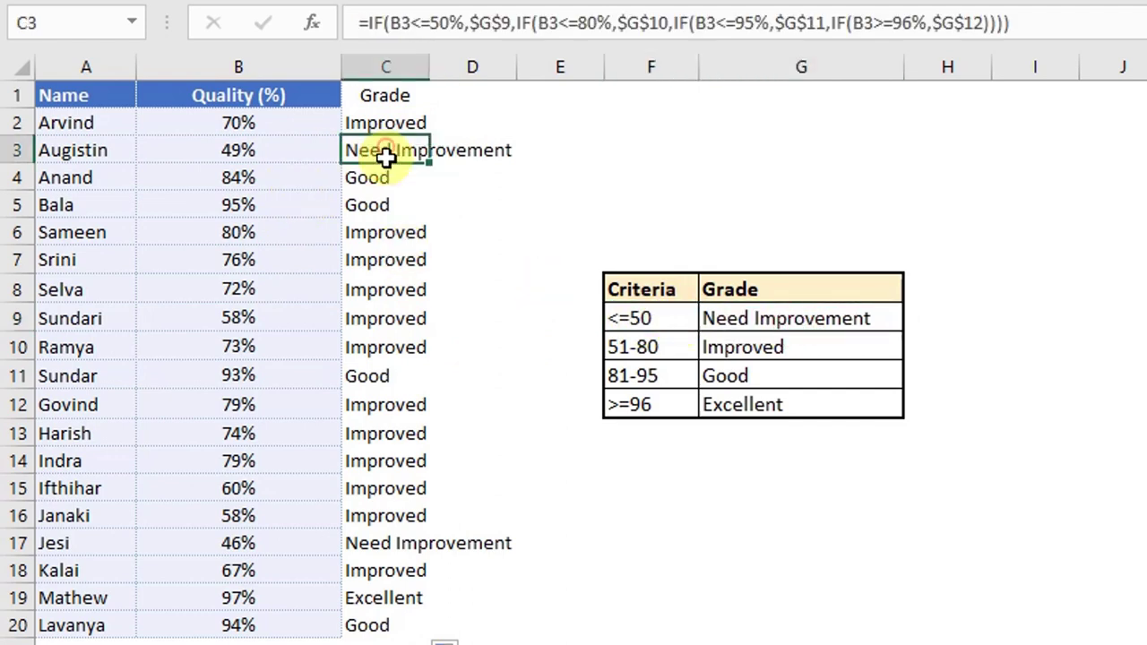
Confirm 84% gives Good and 97% gives Excellent against the criteria table.
click(265, 184)
click(643, 375)
drag(642, 376, 721, 367)
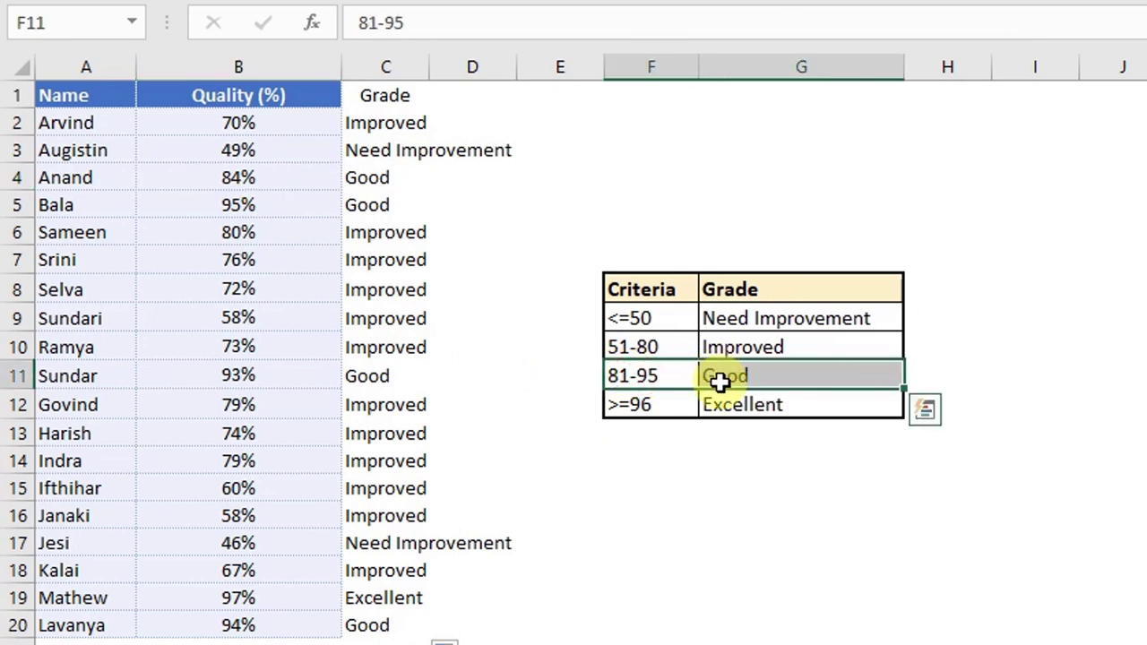
click(374, 179)
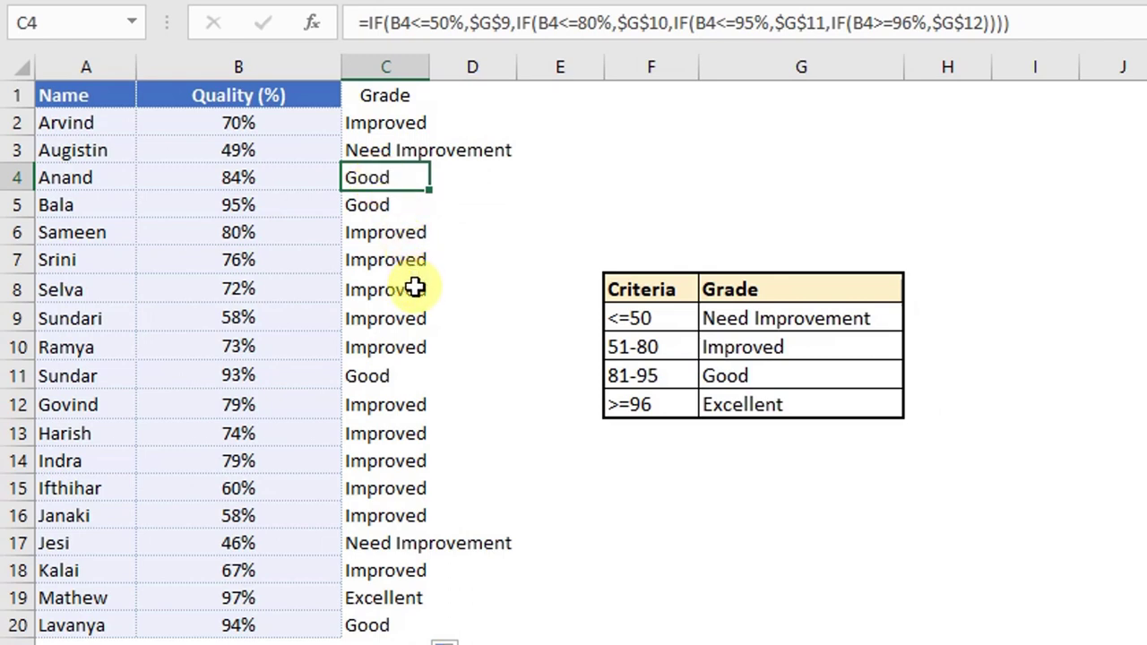
click(722, 407)
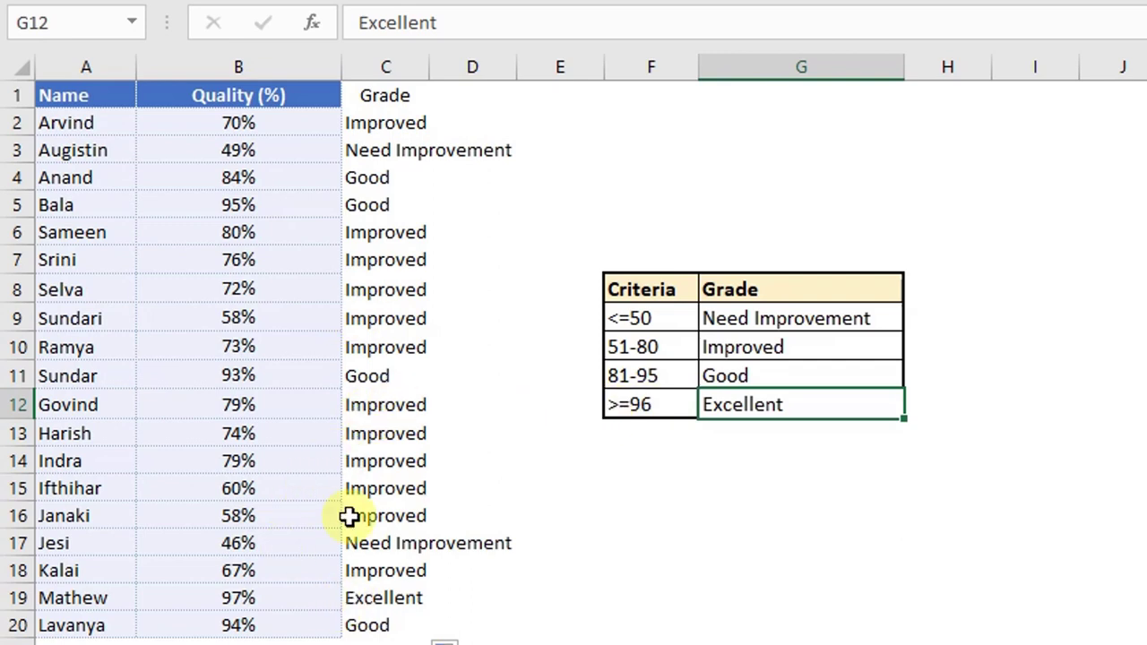
click(373, 600)
click(303, 597)
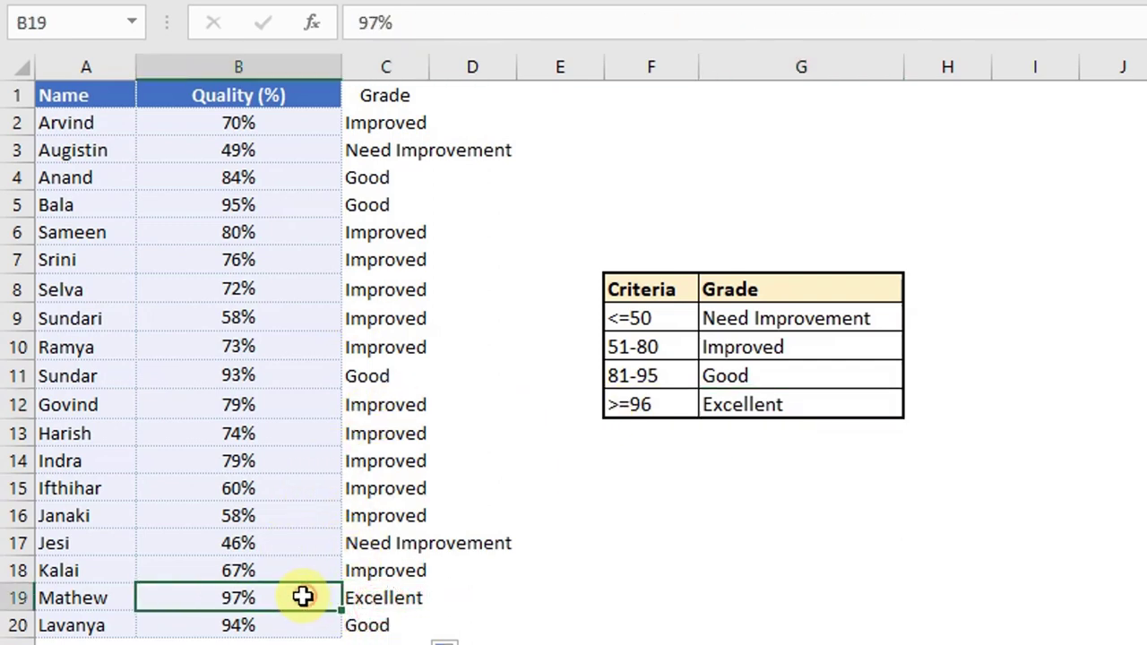
drag(667, 396, 716, 399)
click(283, 294)
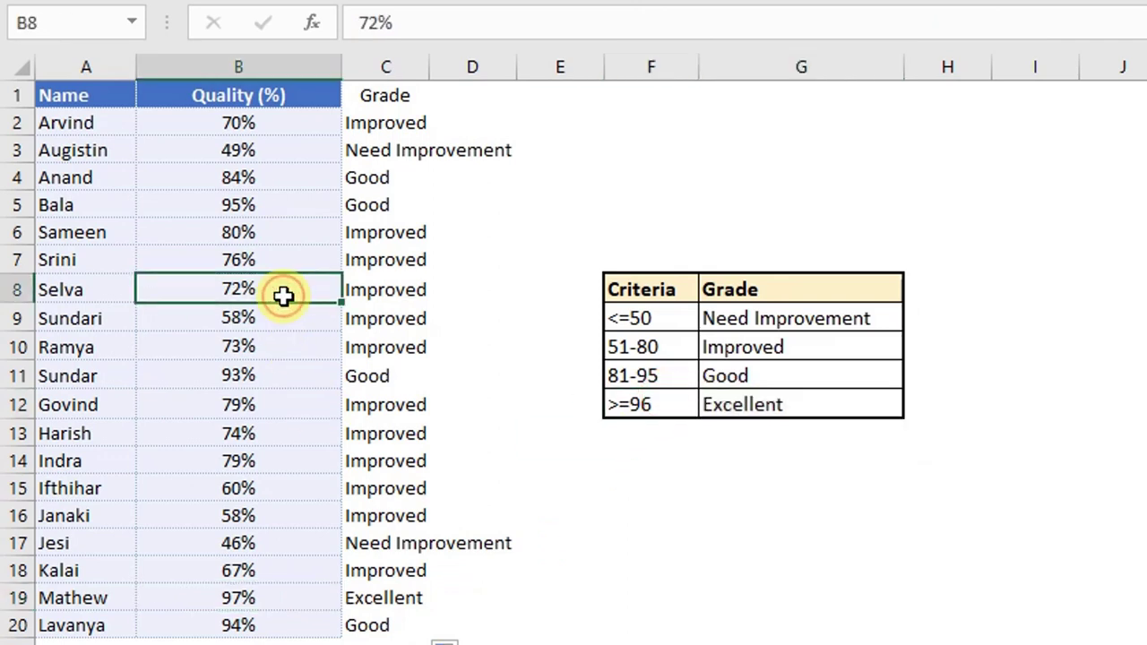
text(100)
key(Return)
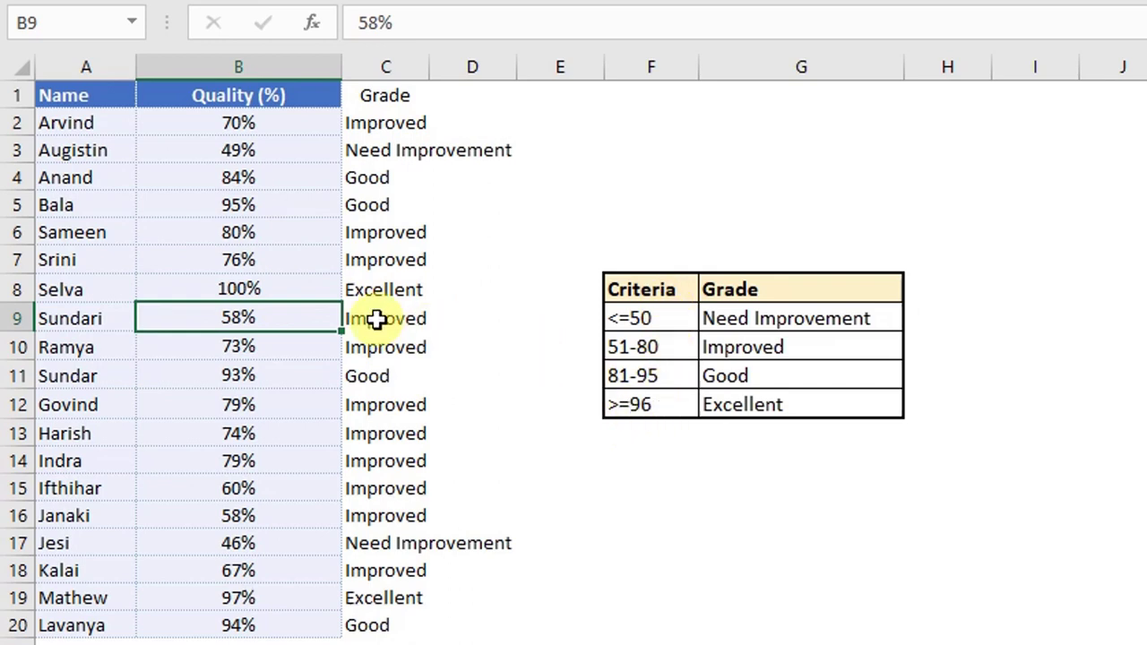
key(ctrl+z)
click(385, 123)
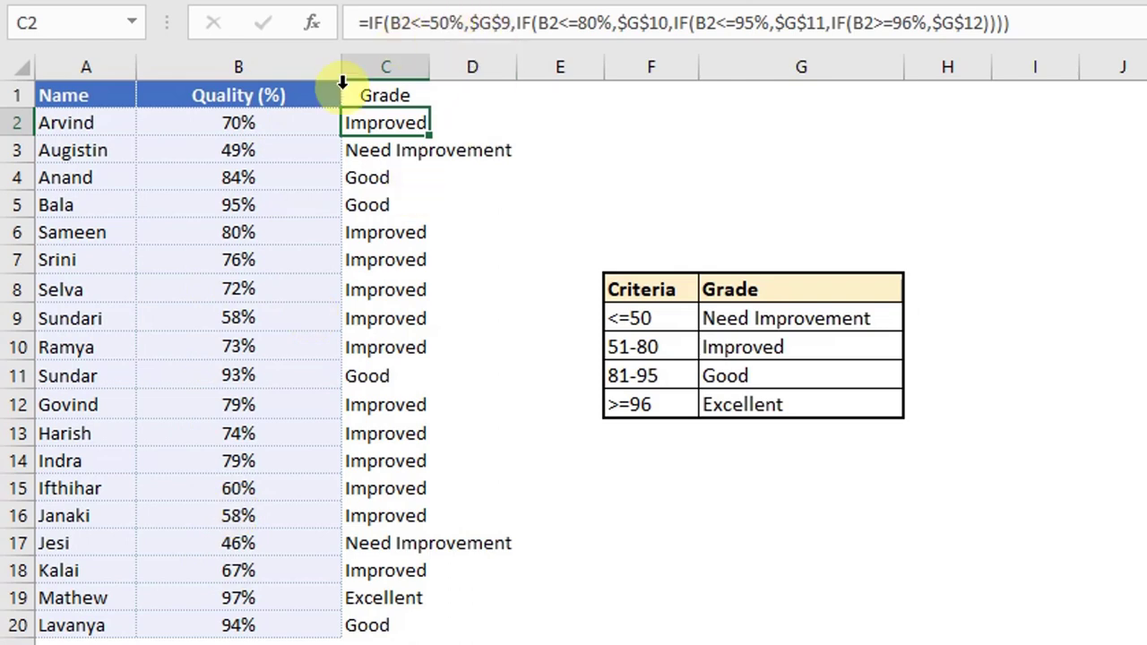
Enter test values 70 in F3 and 70% in F4.
click(252, 123)
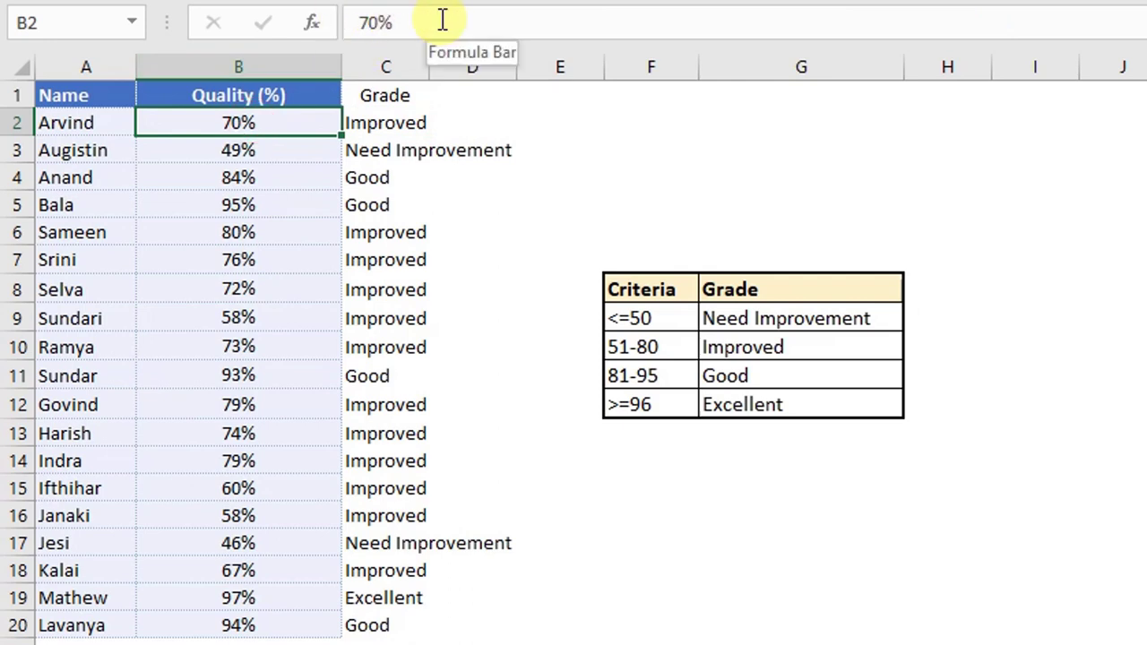
click(691, 143)
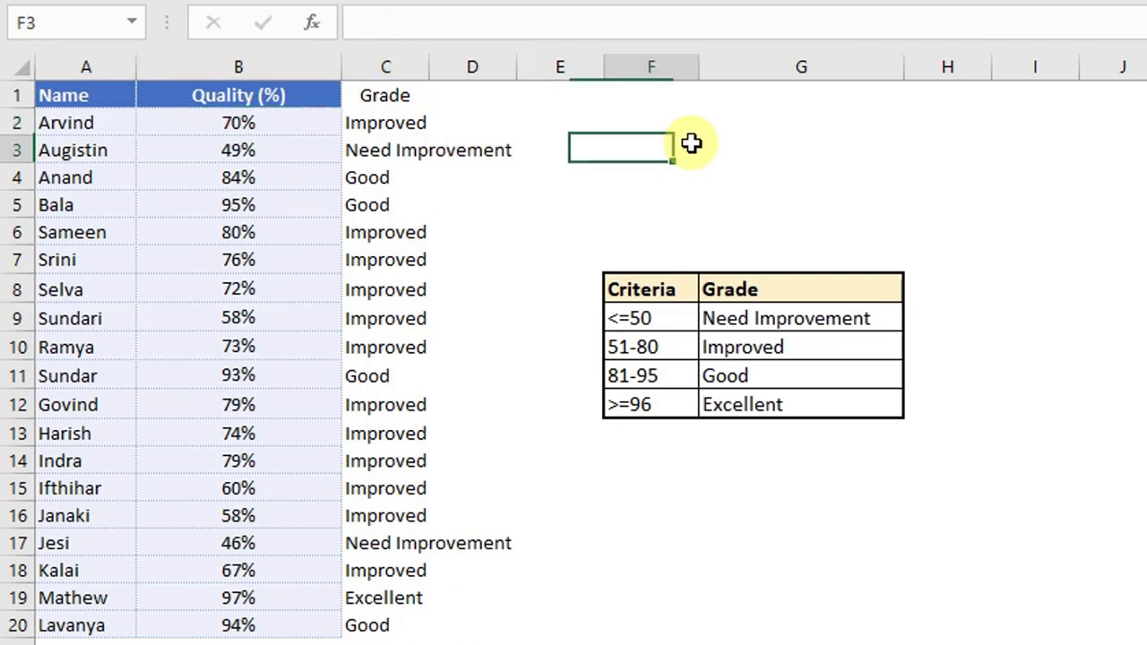
text(70)
key(Return)
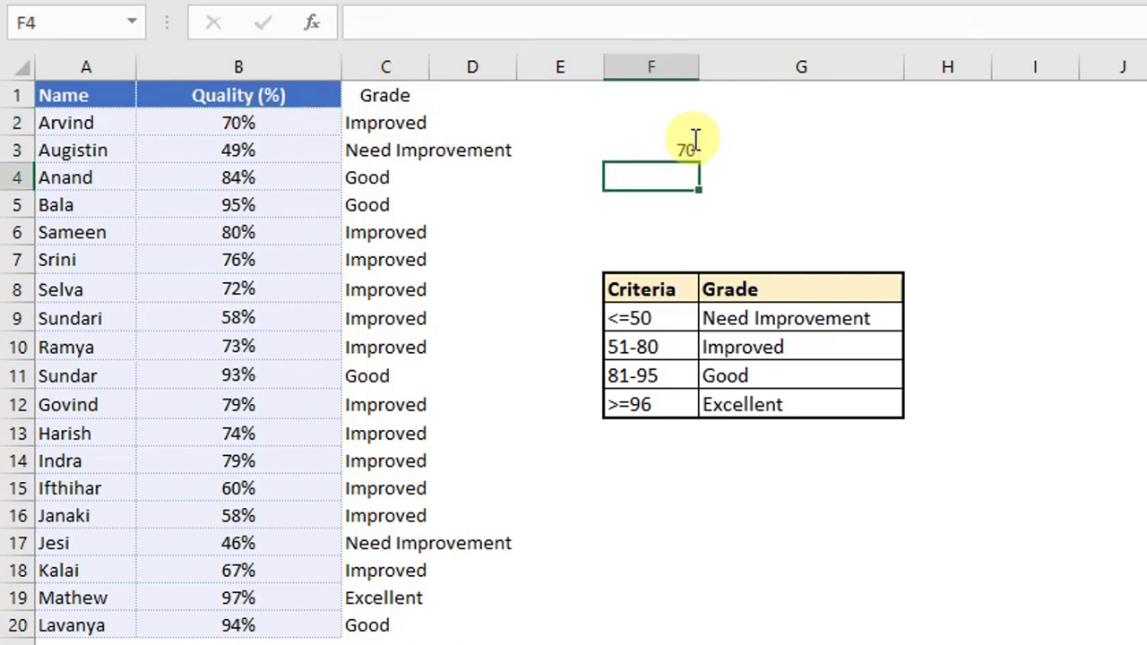
text(70)
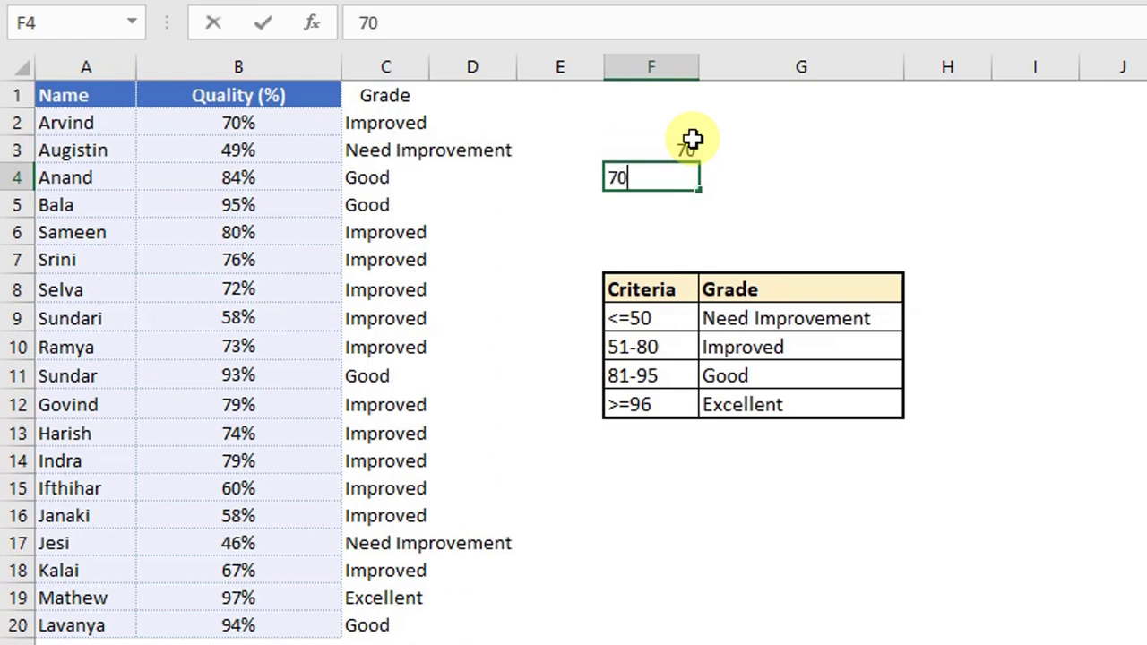
text(%)
key(ctrl+Return)
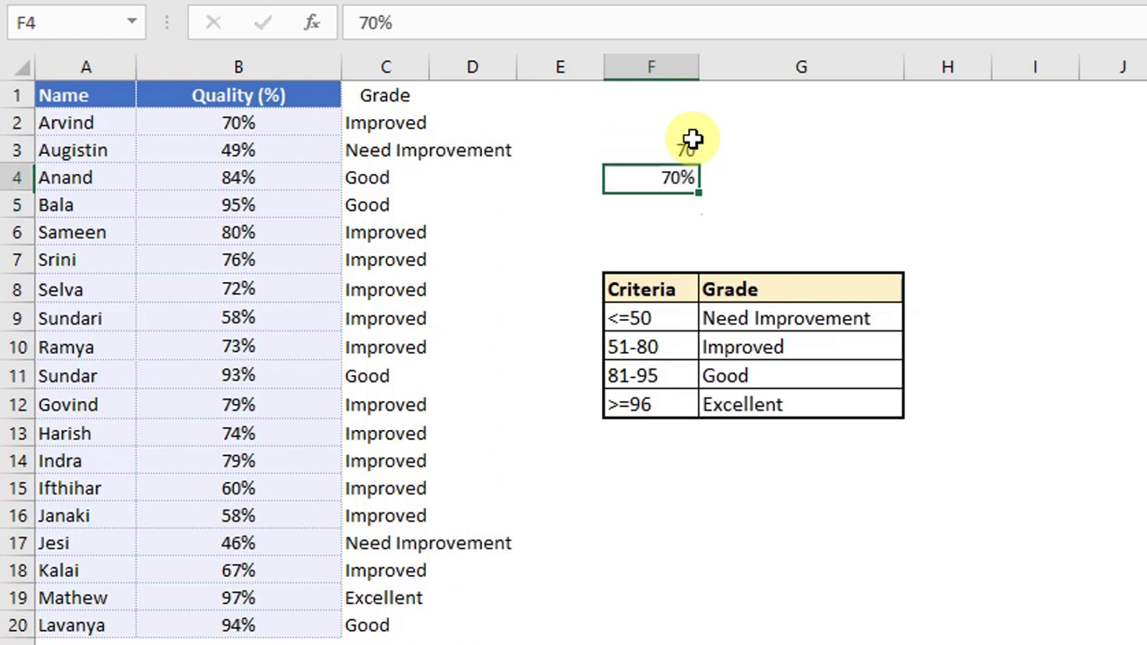
Clear the formats from F3:F4 so F4 shows 0.7.
click(693, 143)
key(shift+Down)
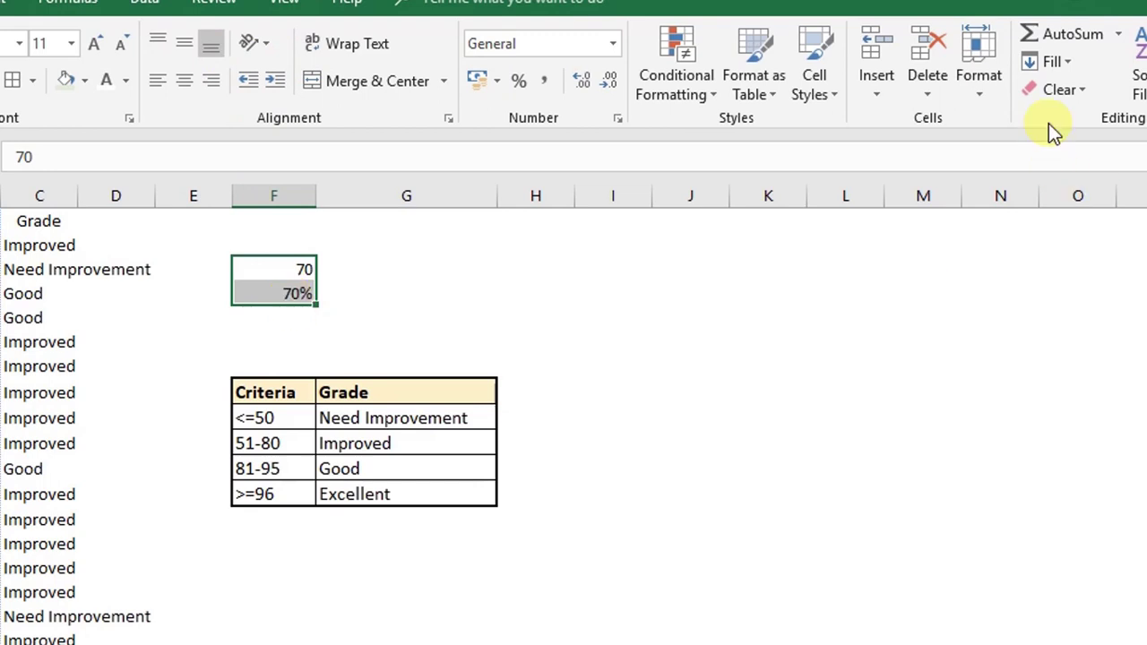
click(1058, 89)
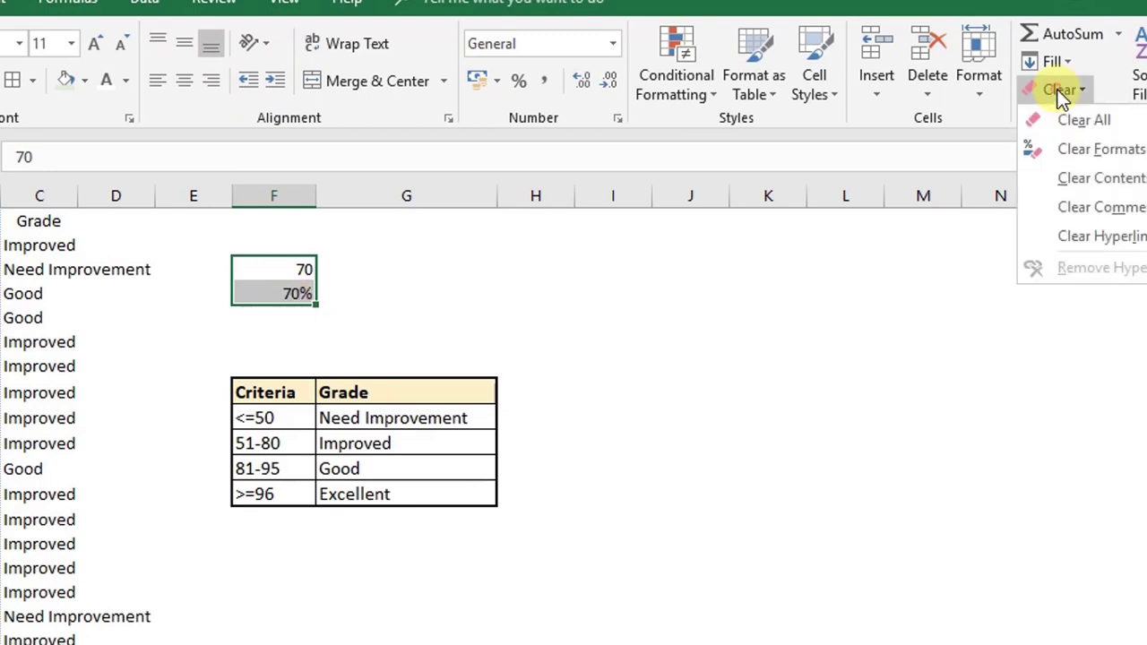
click(1075, 148)
Compare the stored values in F3 and F4, then return to the first grade formula.
click(626, 298)
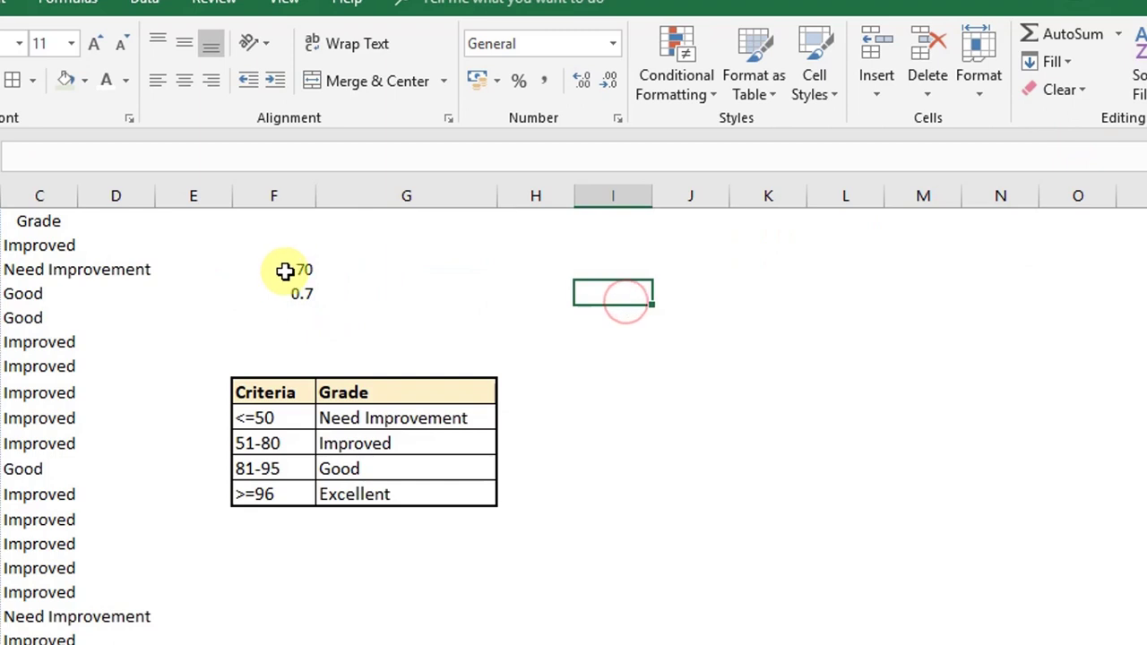
click(284, 268)
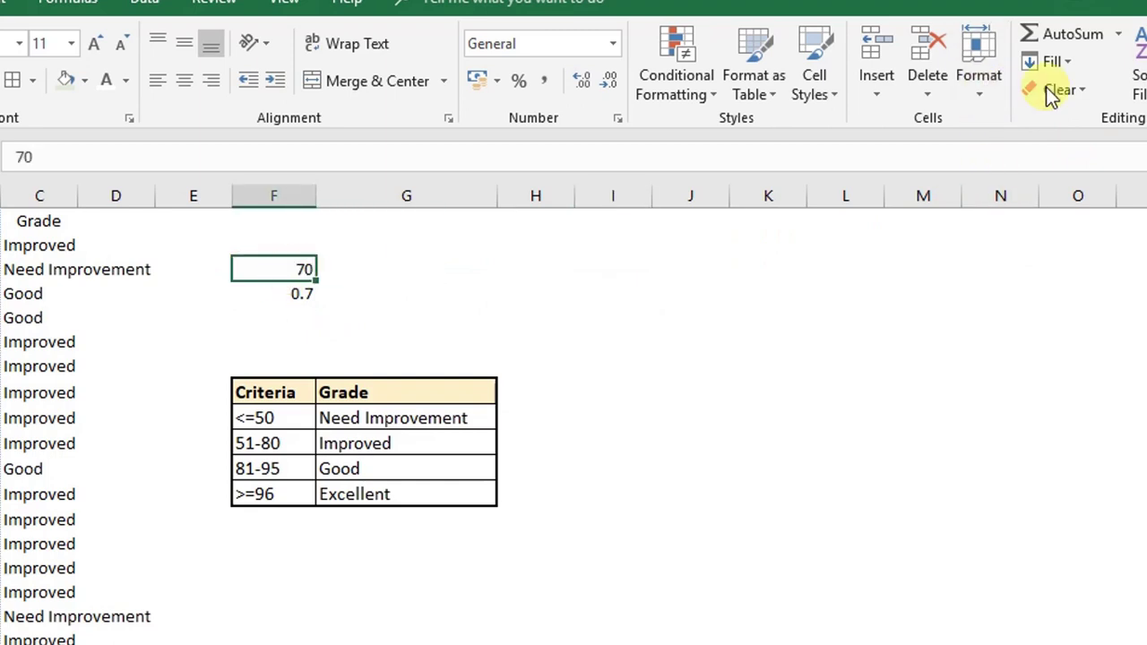
click(315, 298)
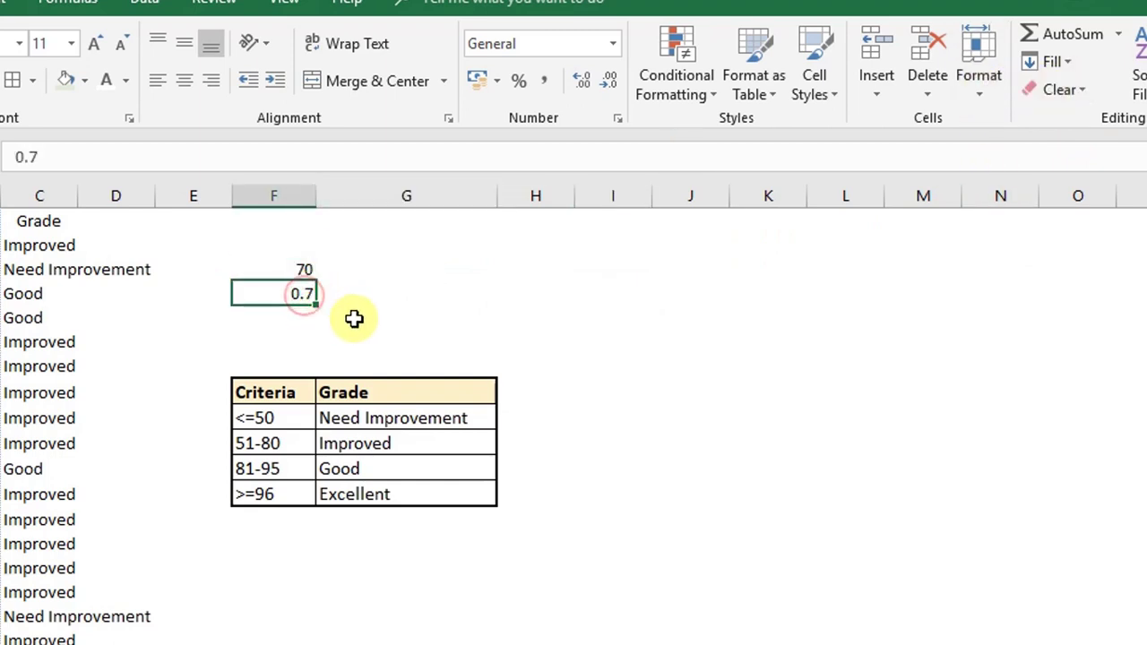
drag(299, 264, 296, 293)
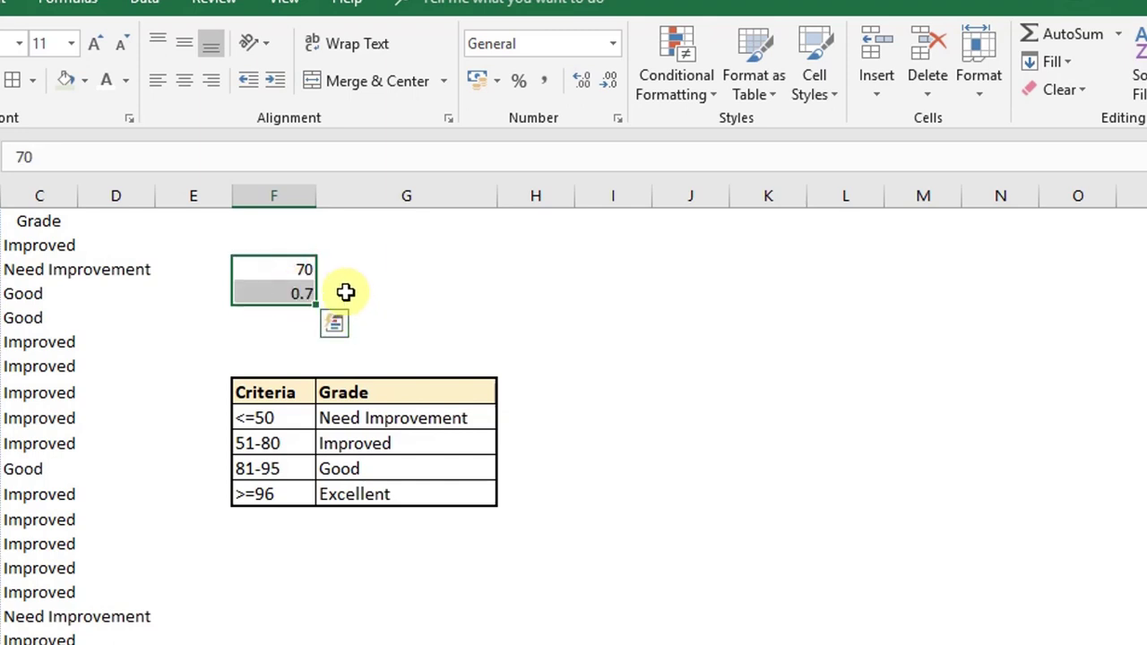
click(340, 292)
drag(294, 269, 289, 294)
click(18, 245)
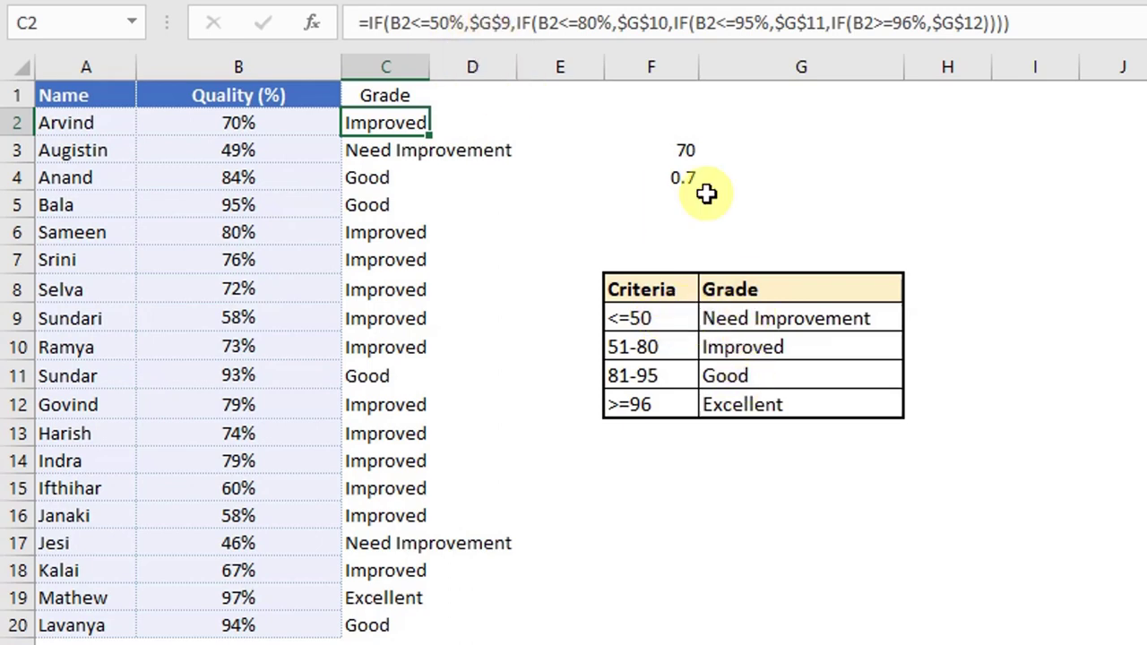
click(661, 348)
click(716, 347)
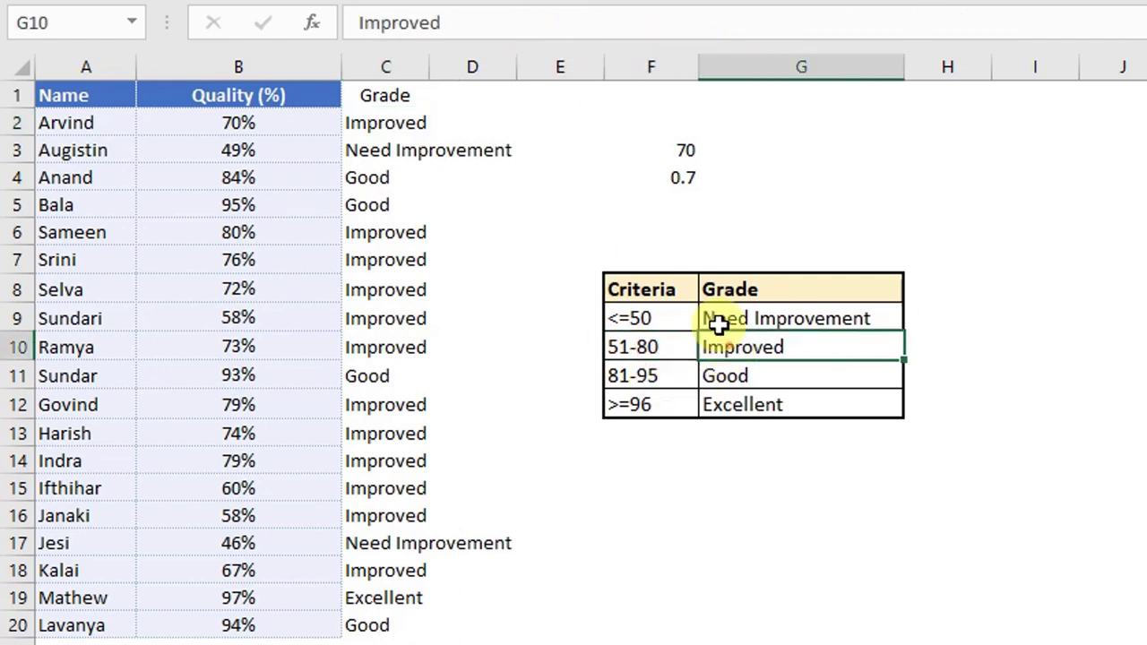
click(429, 119)
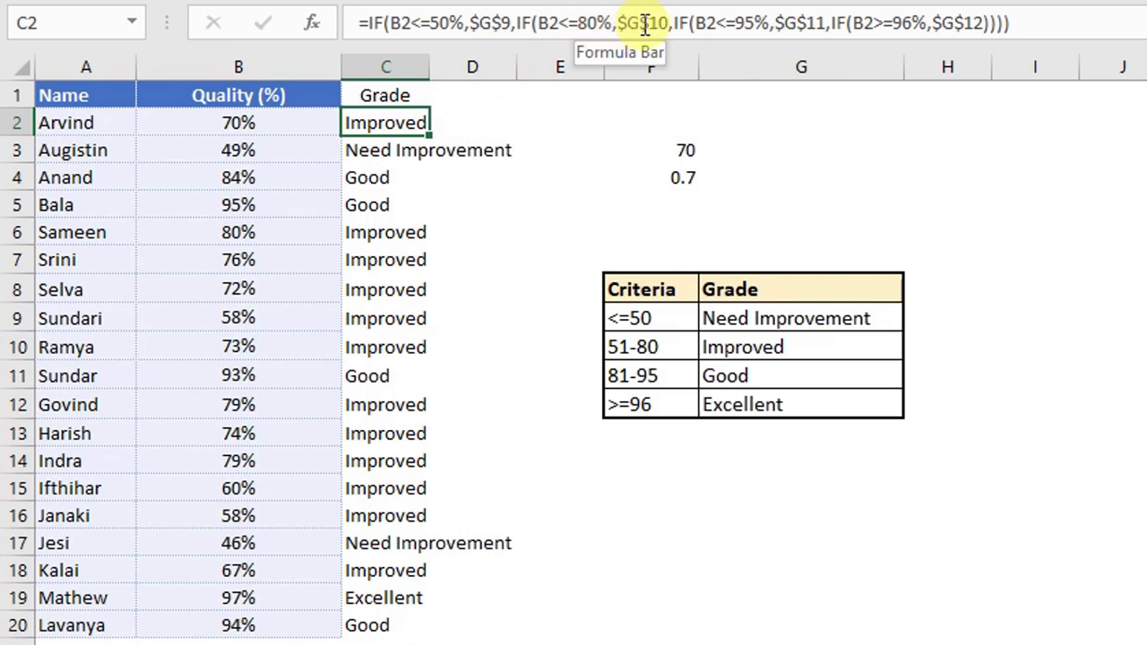
drag(641, 375, 725, 379)
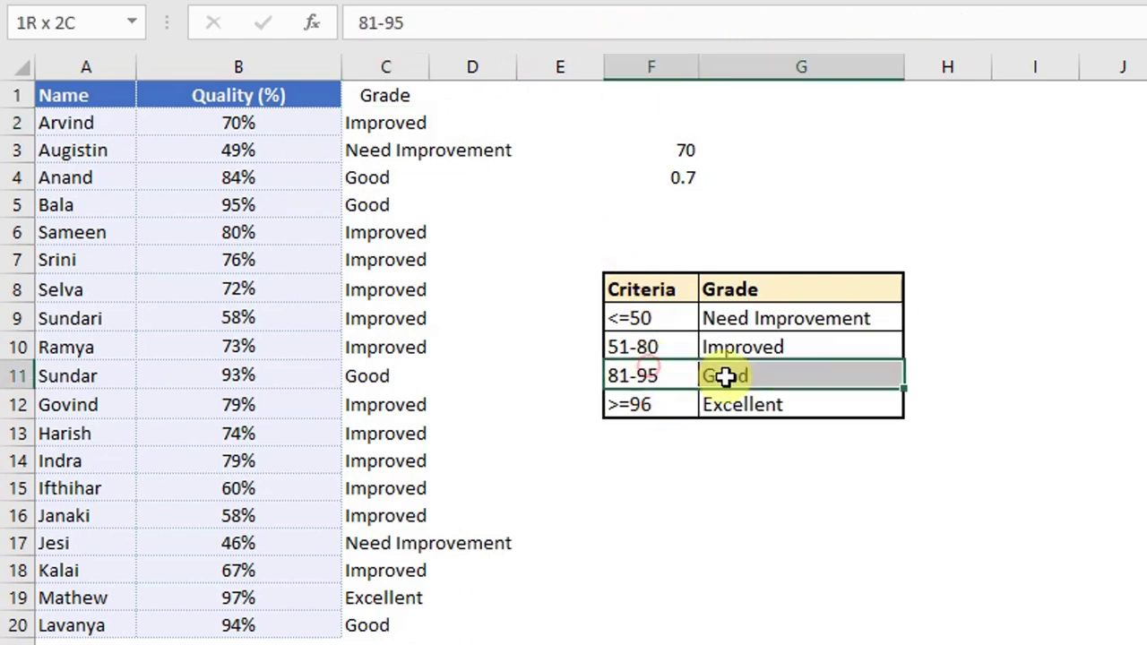
drag(661, 403, 717, 405)
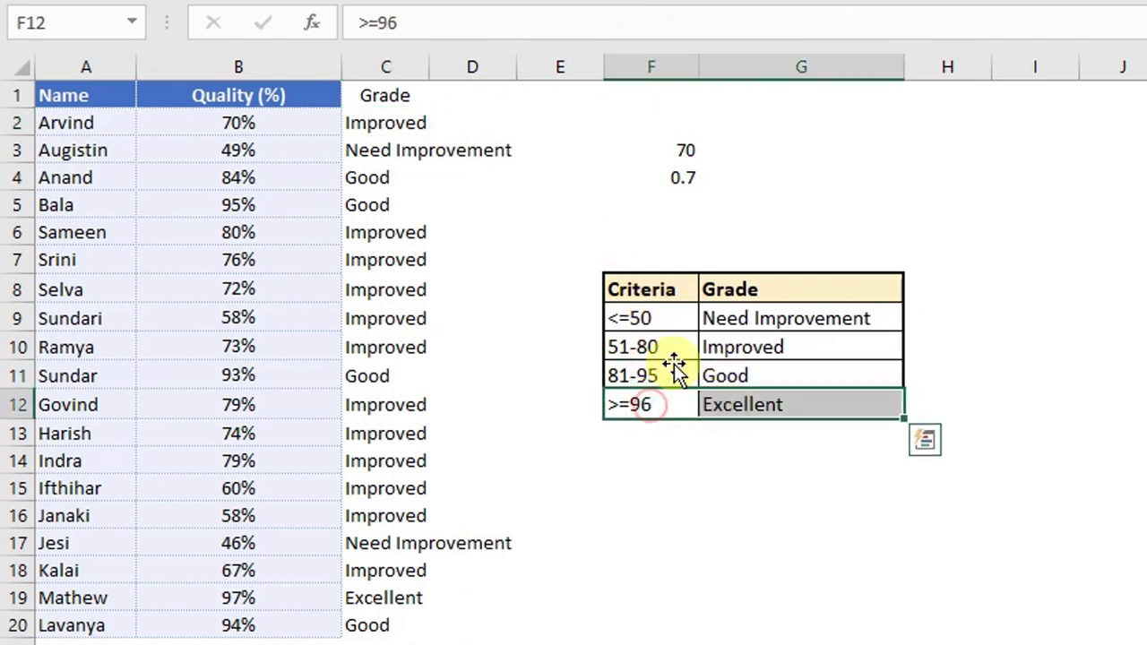
click(382, 123)
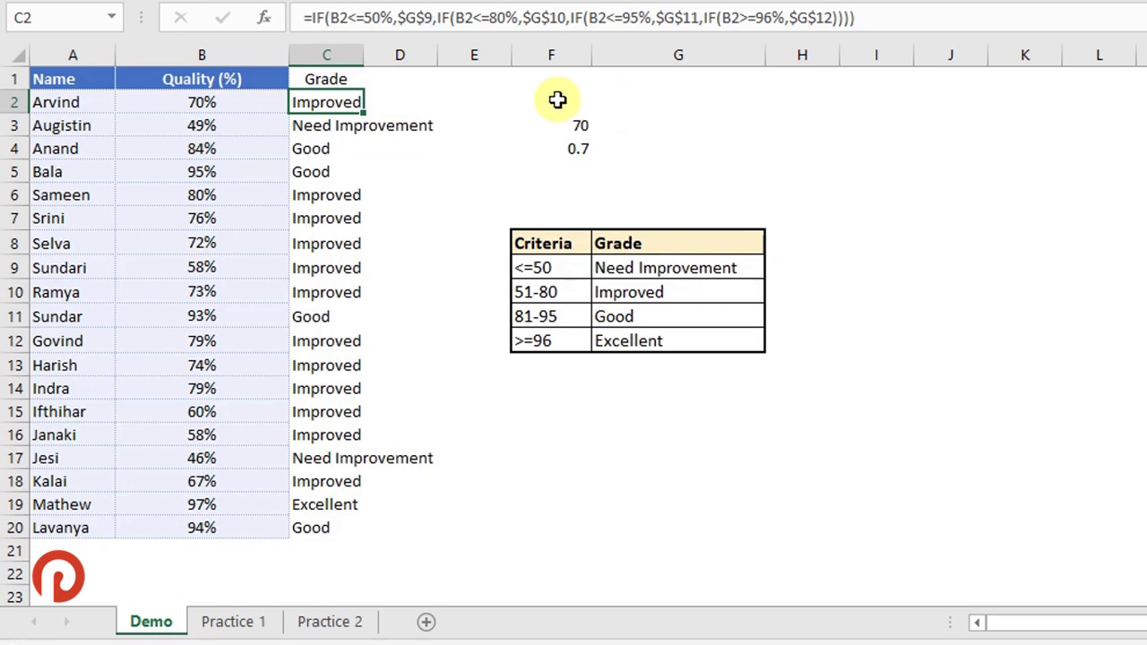
Review Practice 1's empty Find Grade cells C2:C20 and grade table, then go to Practice 2.
click(249, 630)
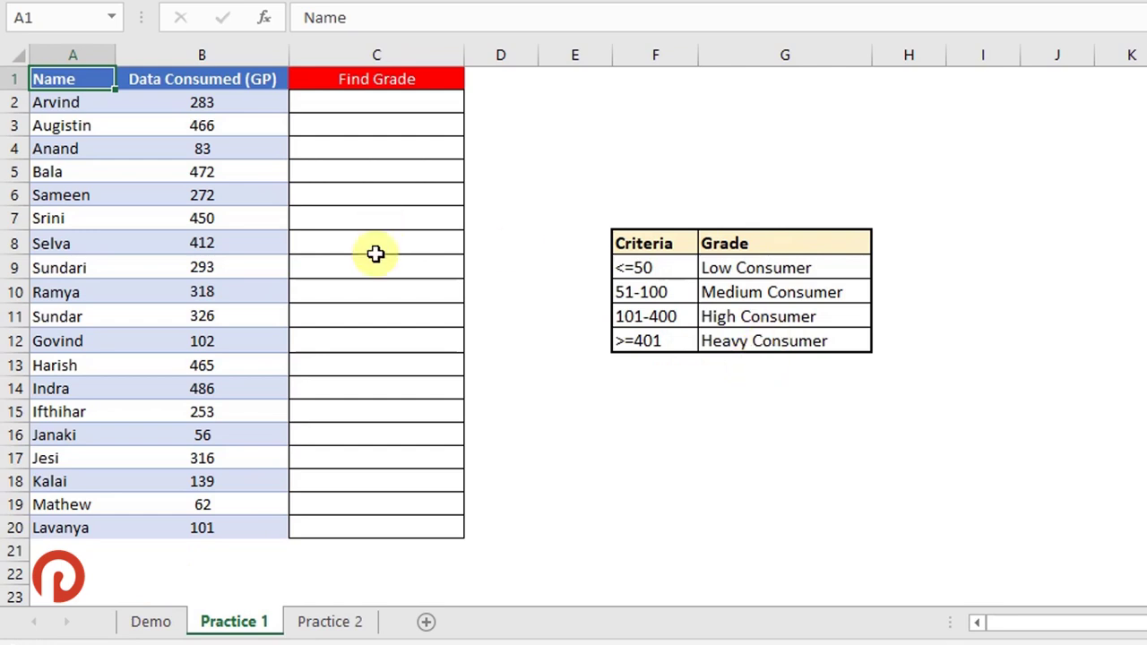
drag(370, 108, 384, 515)
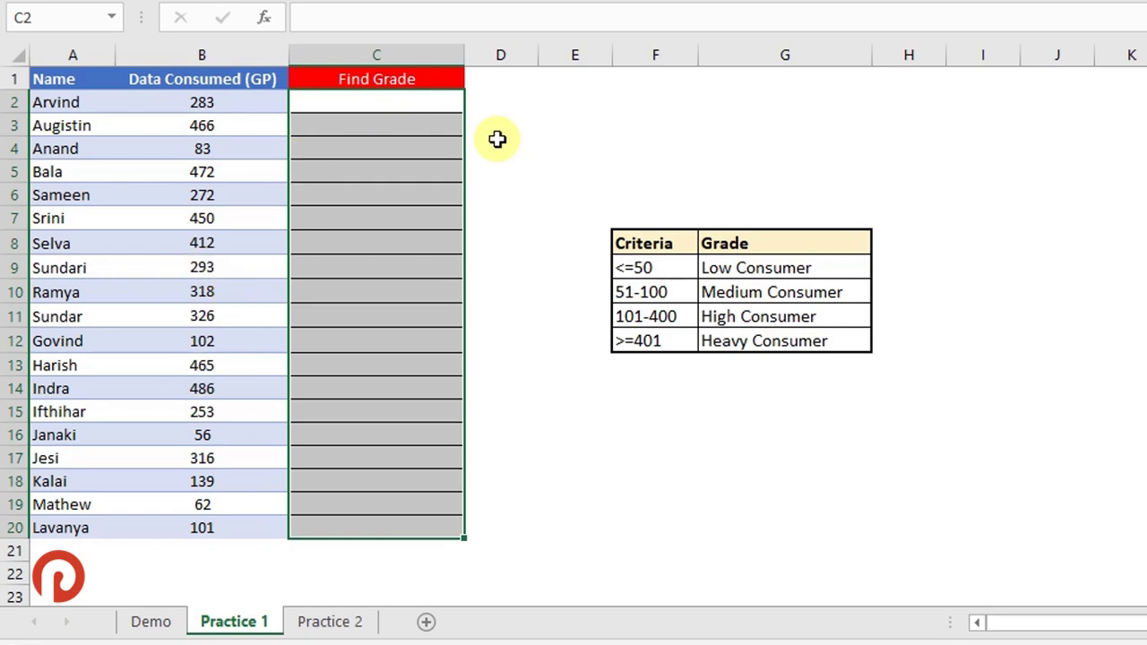
click(892, 212)
drag(890, 242, 589, 371)
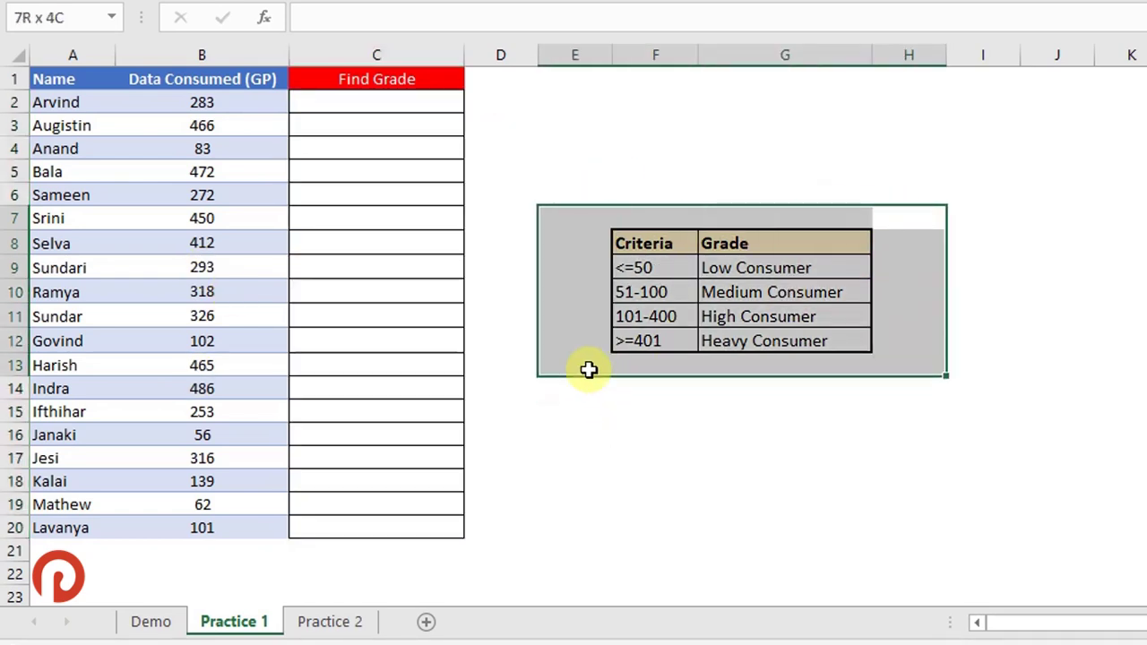
click(308, 625)
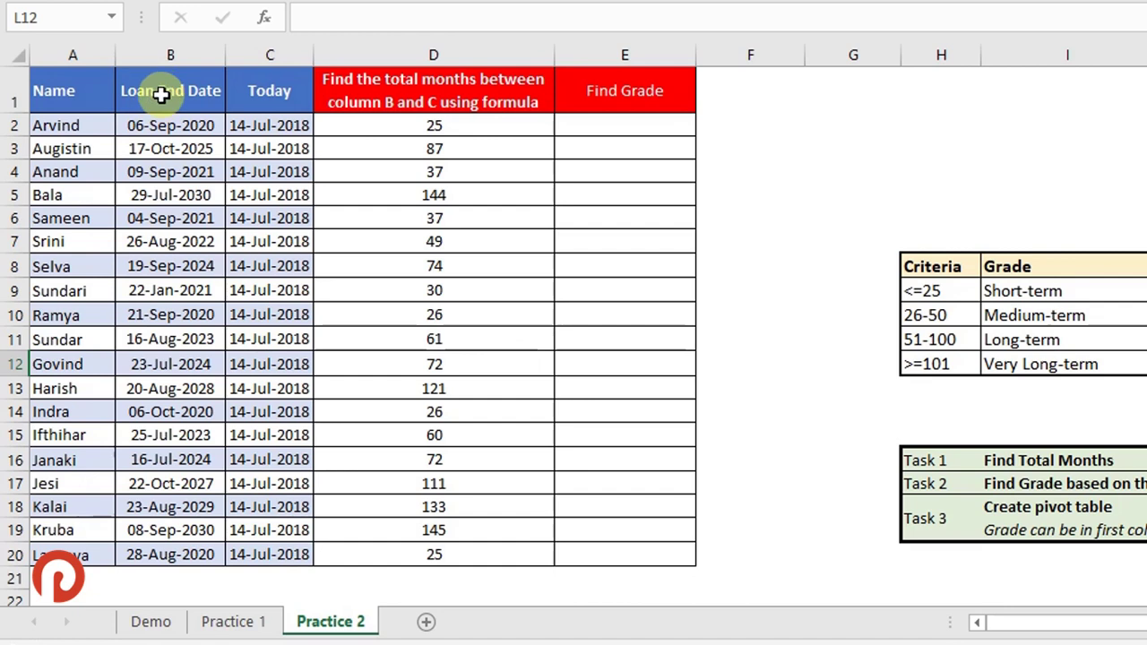
drag(162, 93, 167, 595)
drag(285, 93, 291, 584)
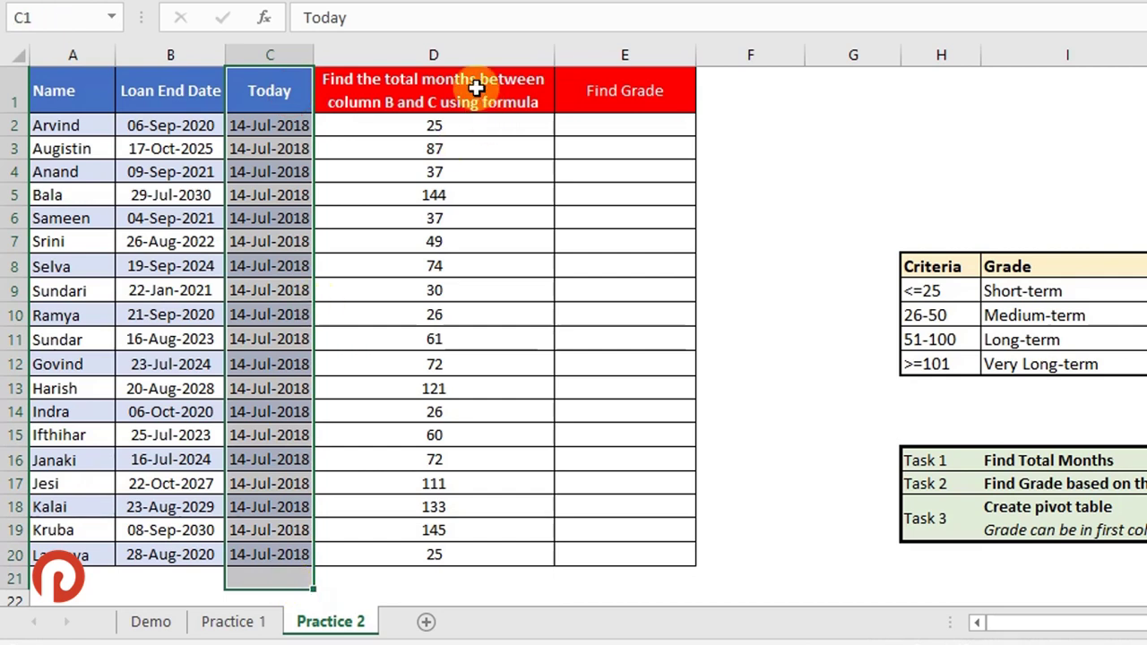
drag(439, 580, 448, 119)
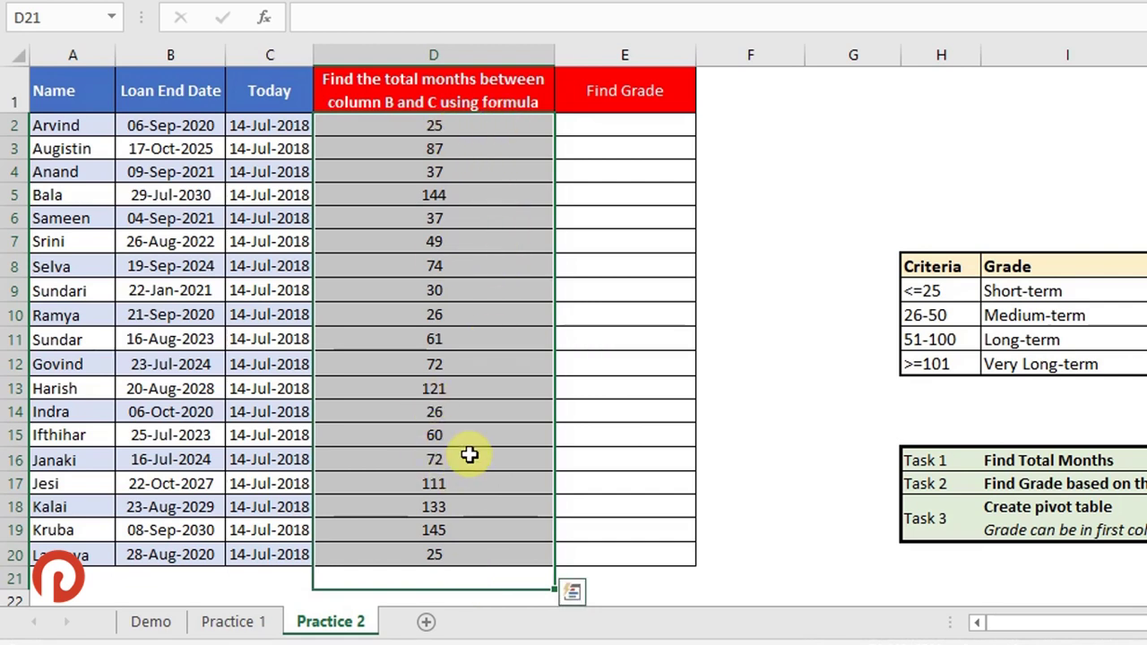
Delete the month counts from column D and review the emptied total-months cells.
key(Delete)
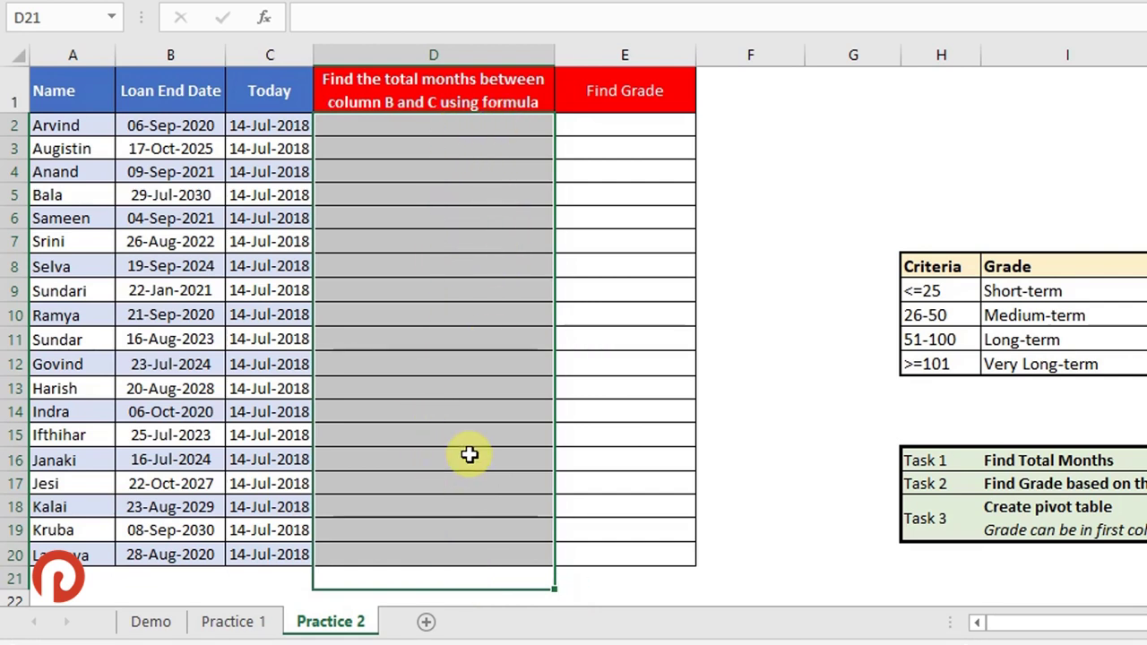
click(587, 133)
click(481, 131)
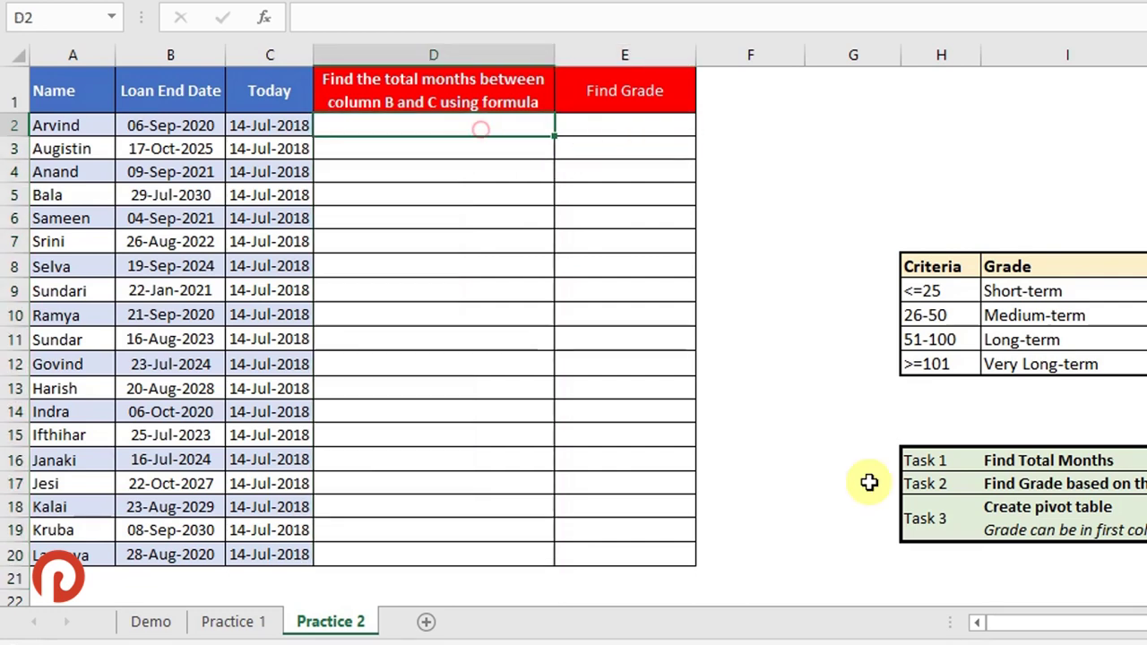
click(1050, 460)
drag(448, 128, 377, 548)
click(618, 125)
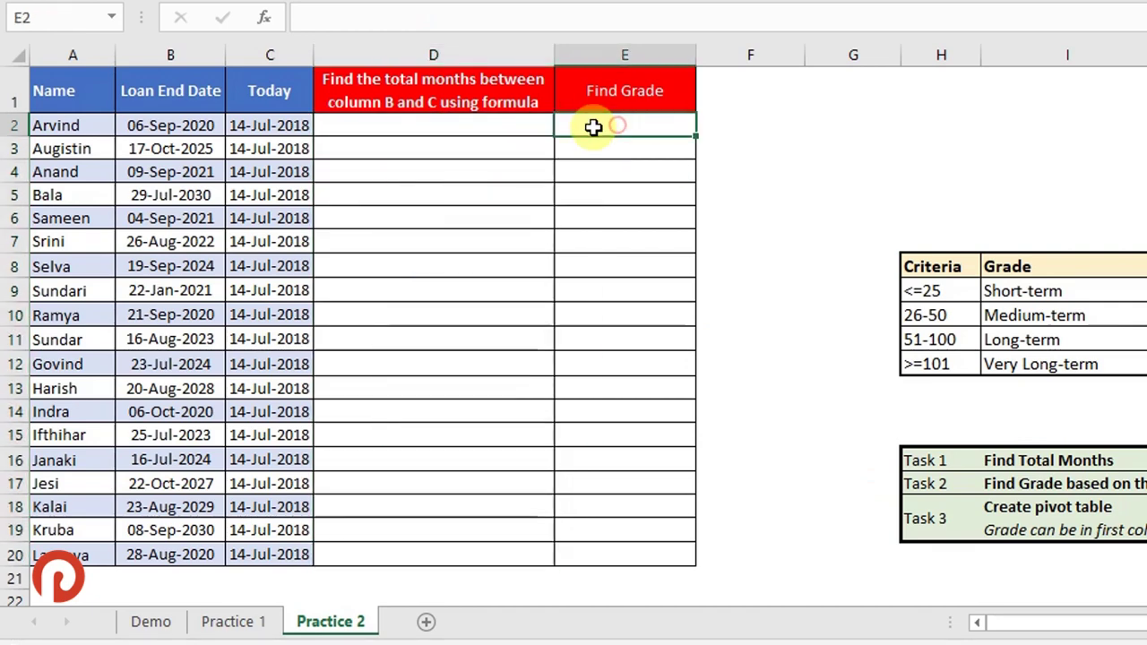
mouse_move(492, 141)
mouse_down()
mouse_move(456, 610)
mouse_move(466, 474)
mouse_move(448, 529)
mouse_up()
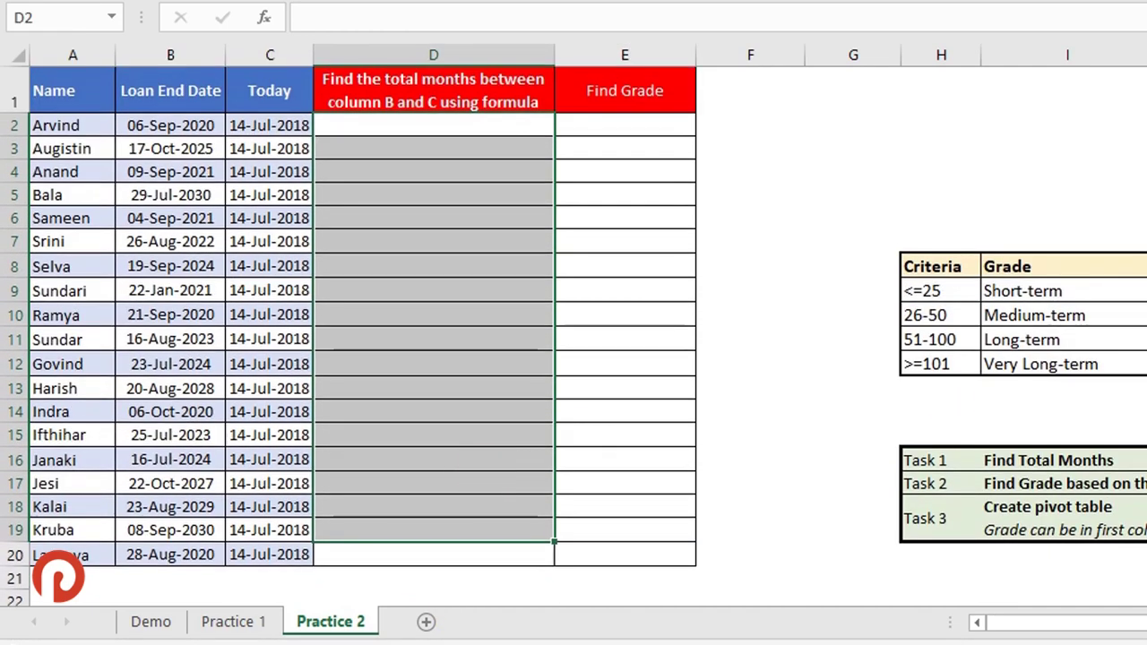
Highlight D2:D20, E2:E20, the term grade criteria table and the whole loan table.
drag(930, 292, 973, 368)
click(466, 123)
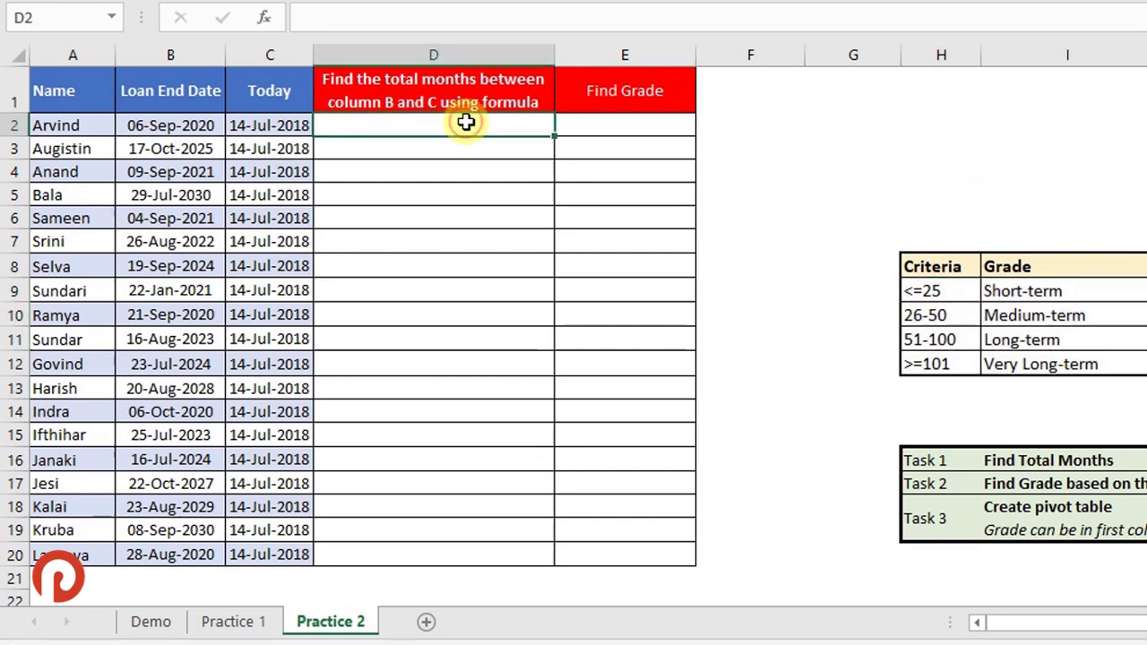
drag(466, 123, 397, 558)
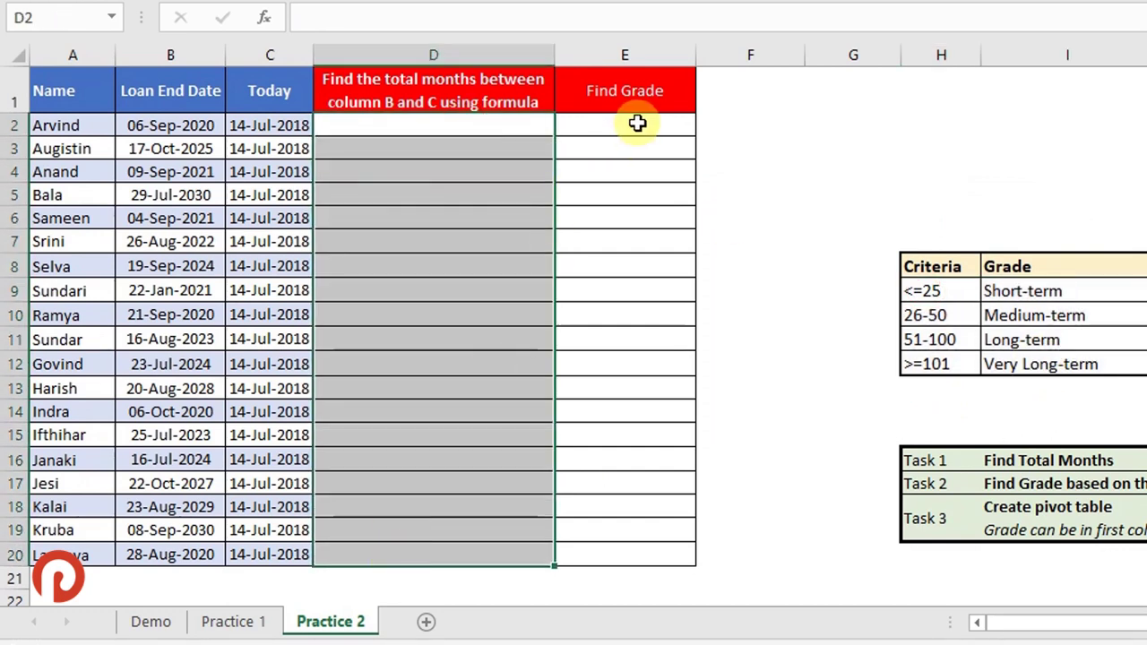
drag(636, 124, 576, 553)
click(1030, 288)
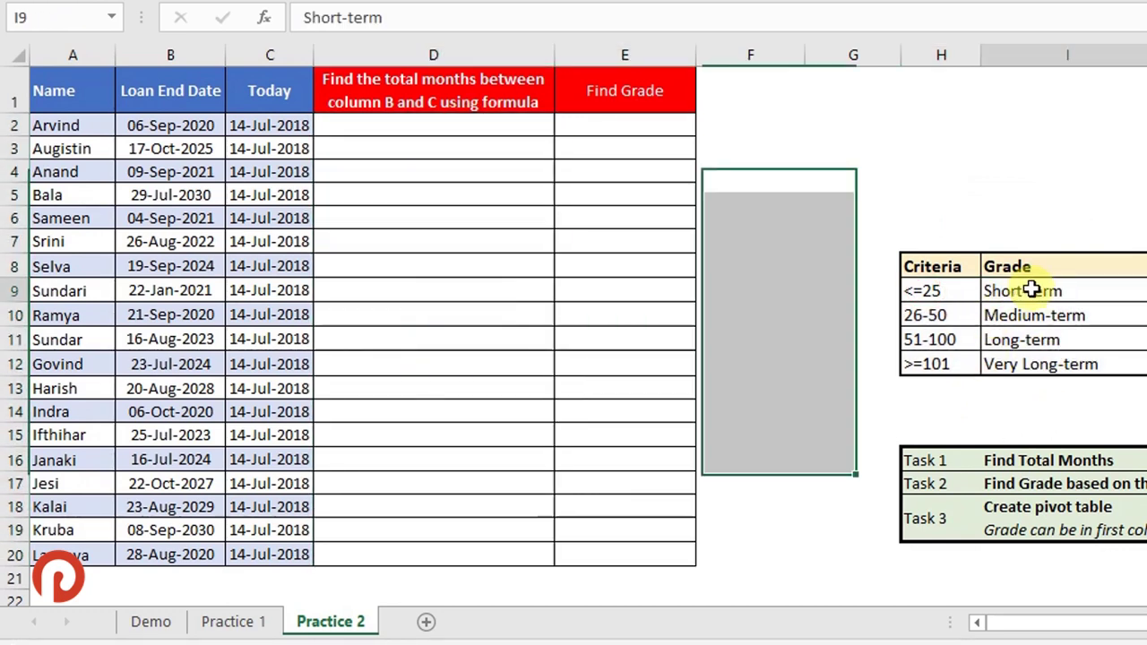
drag(1031, 288, 921, 365)
drag(579, 95, 5, 549)
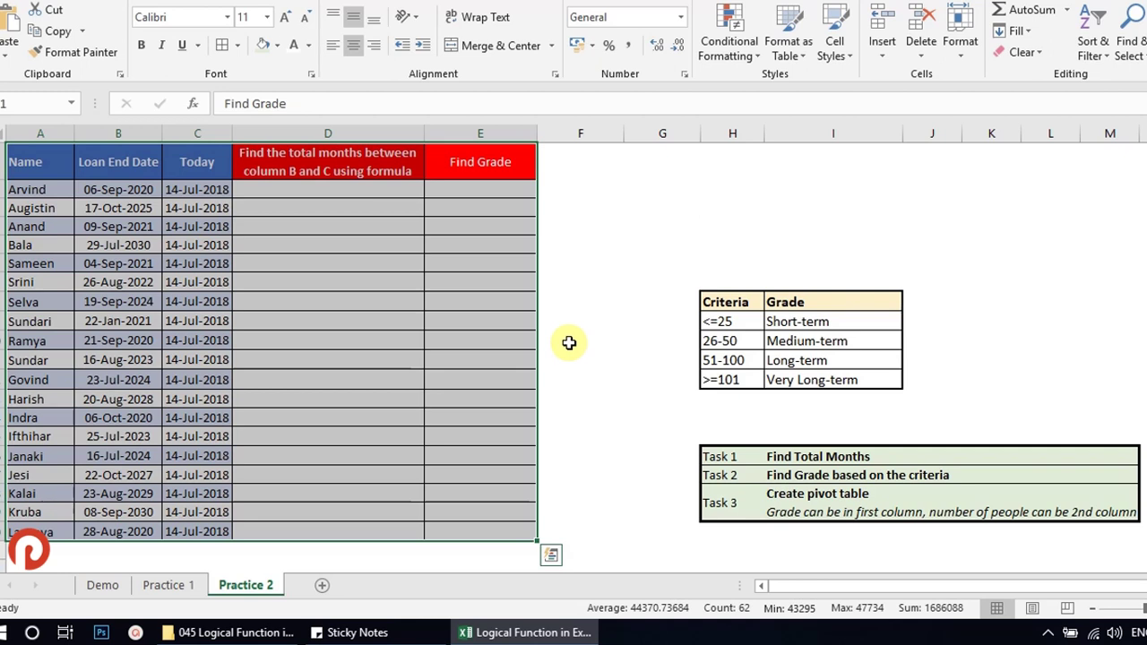
click(776, 511)
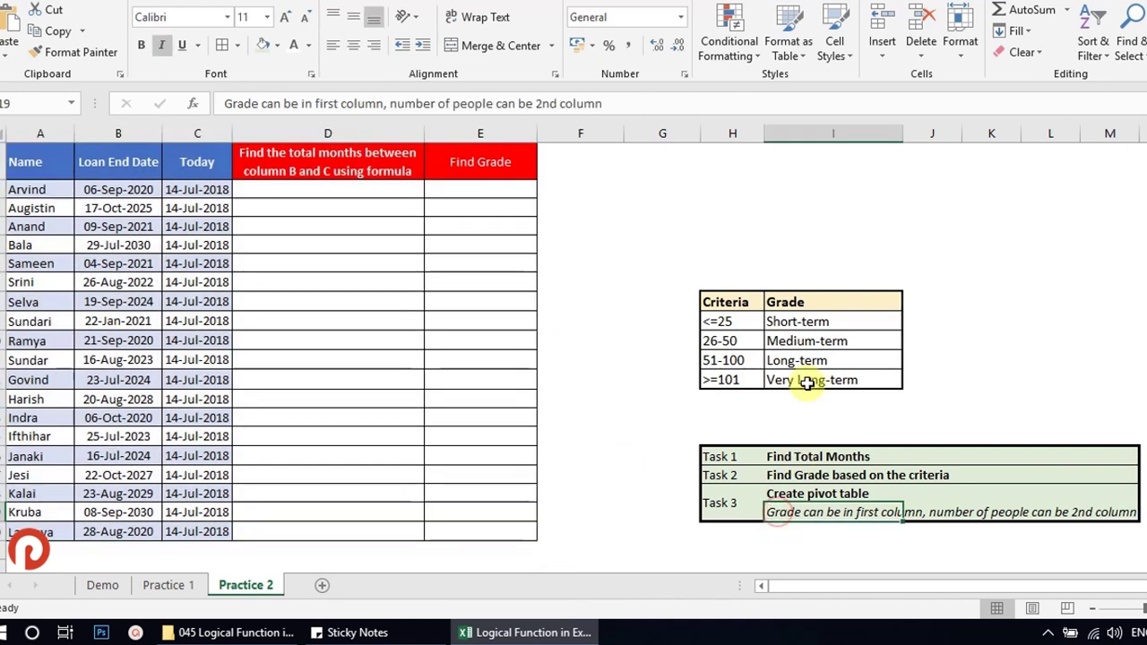
drag(804, 325, 794, 377)
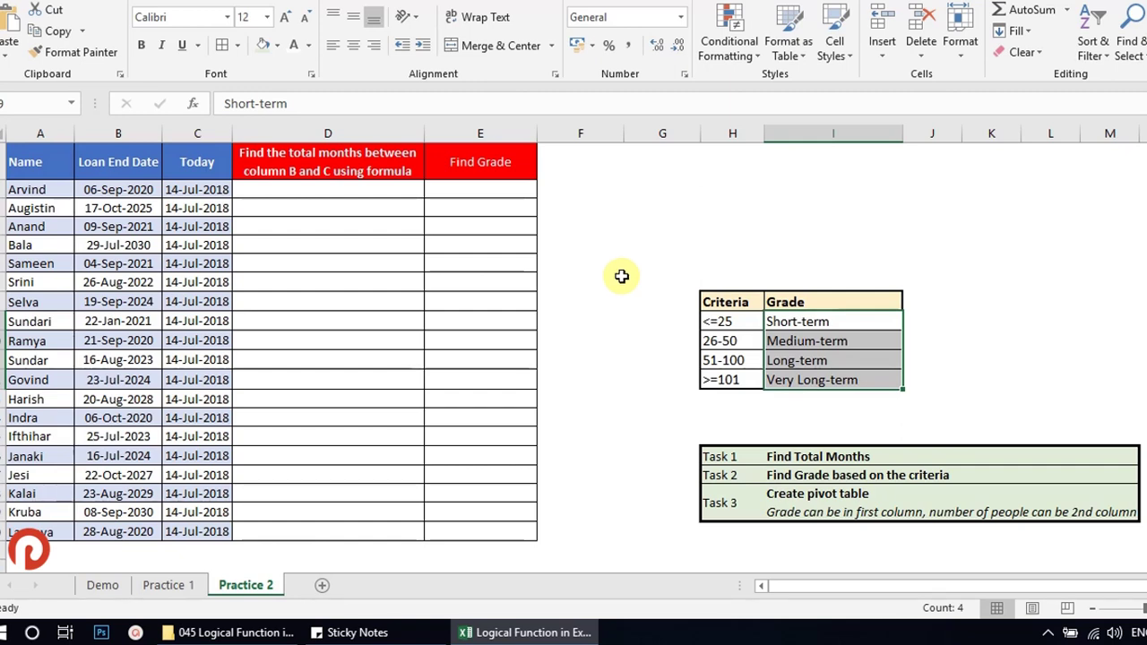
click(225, 584)
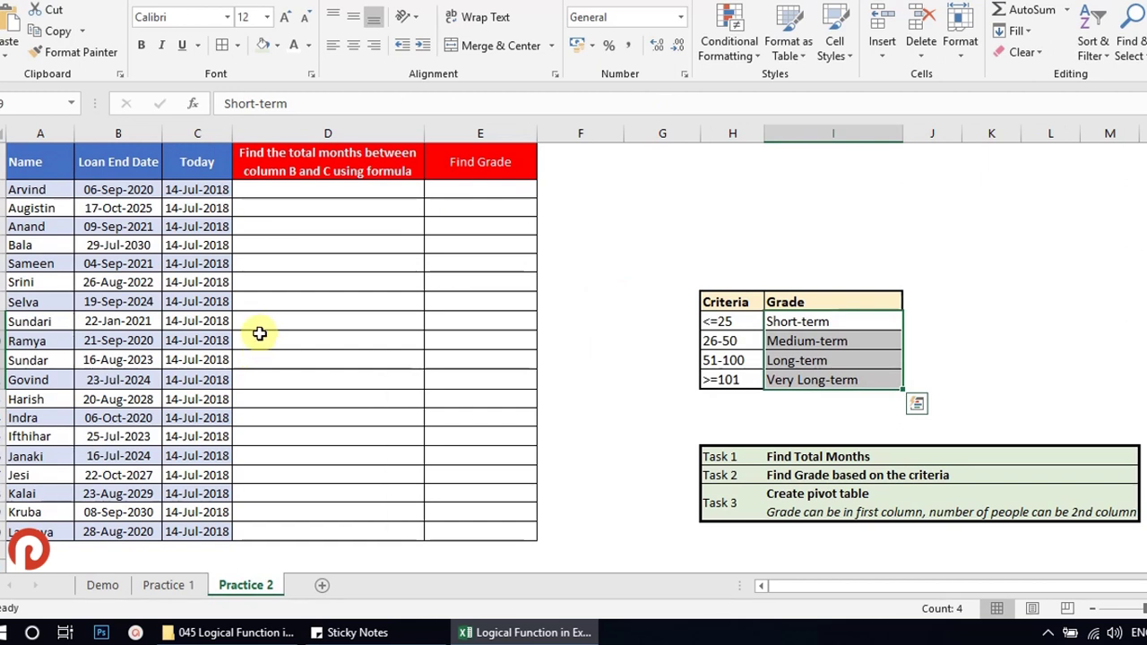
mouse_move(280, 192)
mouse_down()
mouse_move(447, 187)
mouse_move(461, 522)
mouse_up()
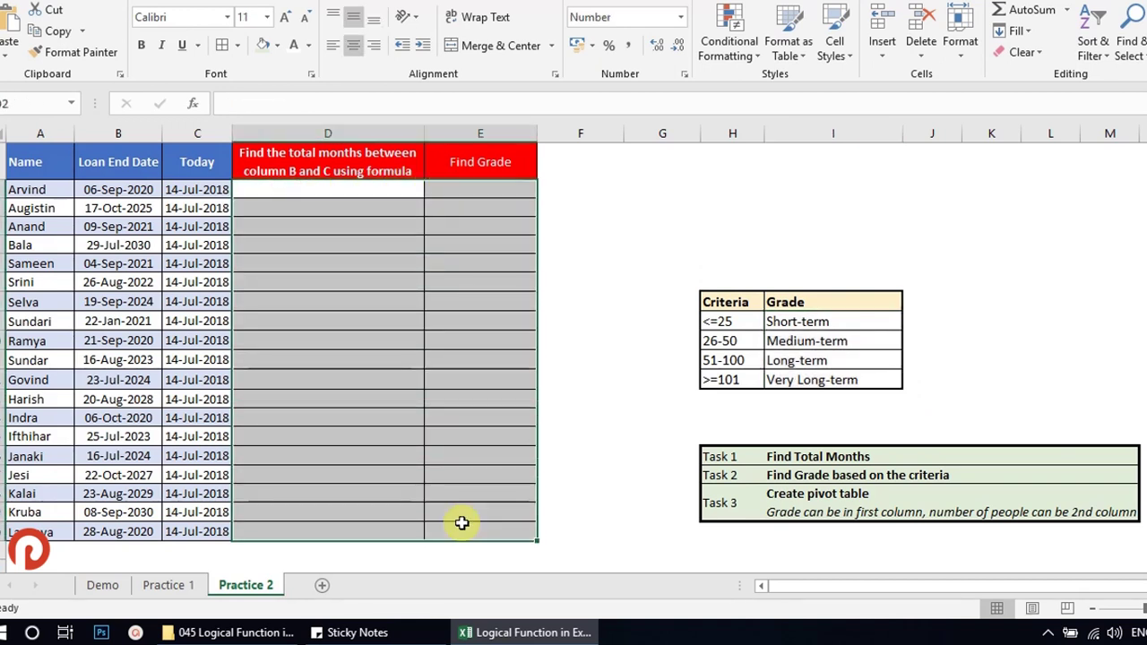
click(566, 196)
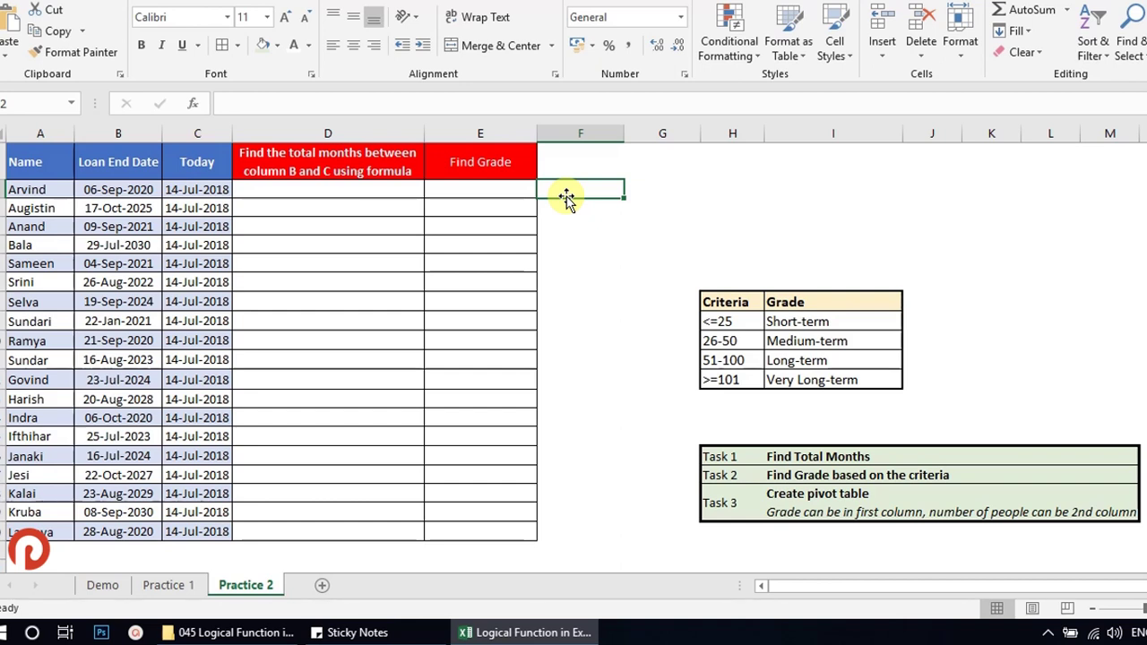
Jump to the last used cell of Practice 2, then return to the Demo sheet.
key(ctrl+End)
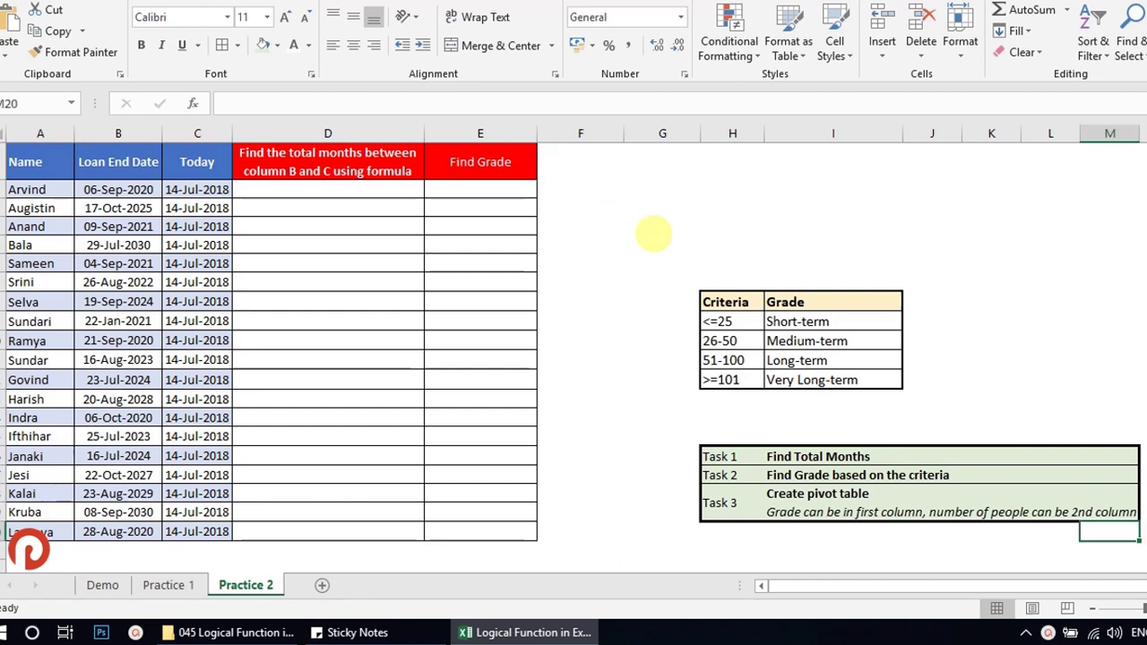
click(113, 595)
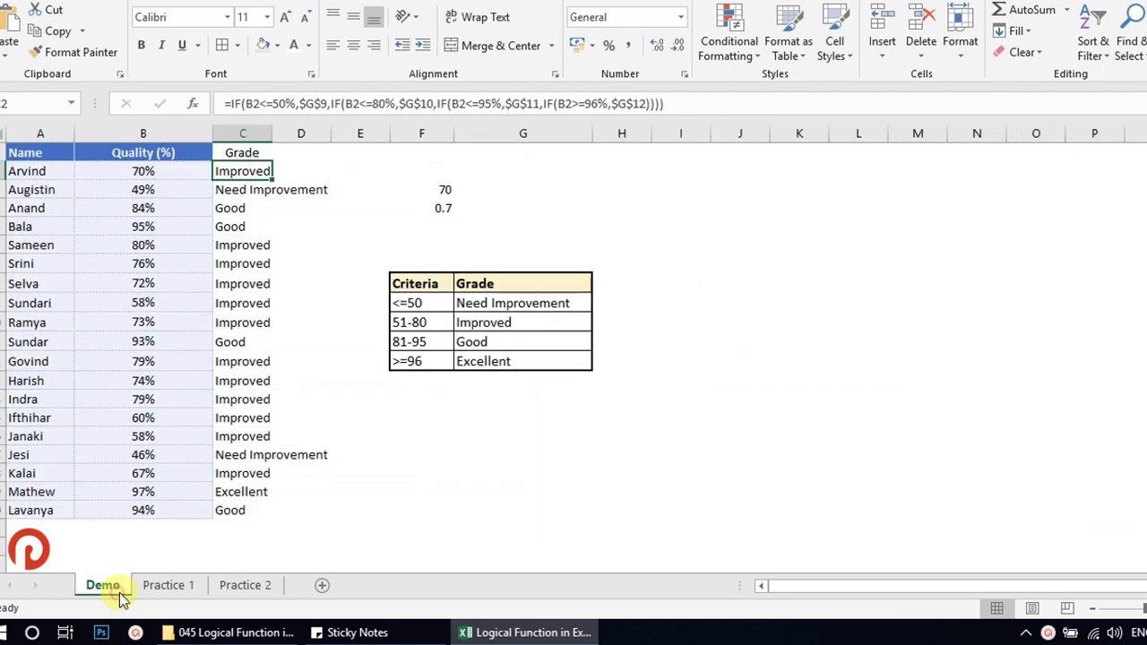